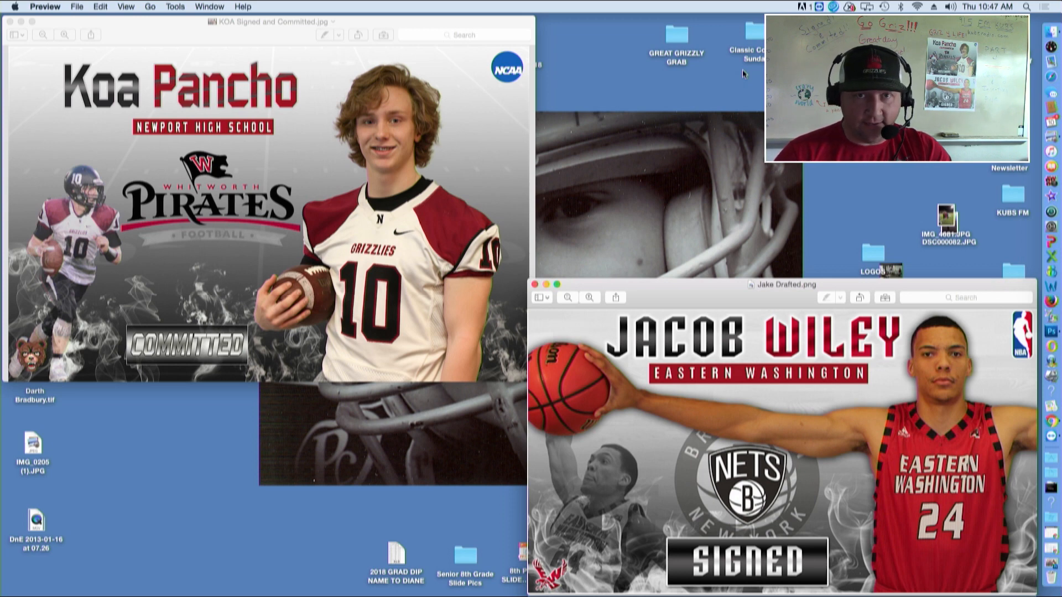
Enlarge the football commitment poster image to inspect it, and resize it back to sit beside the basketball signing poster.
{"action": "left_click", "coordinate": [156, 33]}
{"action": "left_click_drag", "start_coordinate": [156, 33], "coordinate": [289, 34]}
{"action": "left_click_drag", "start_coordinate": [662, 380], "coordinate": [822, 494]}
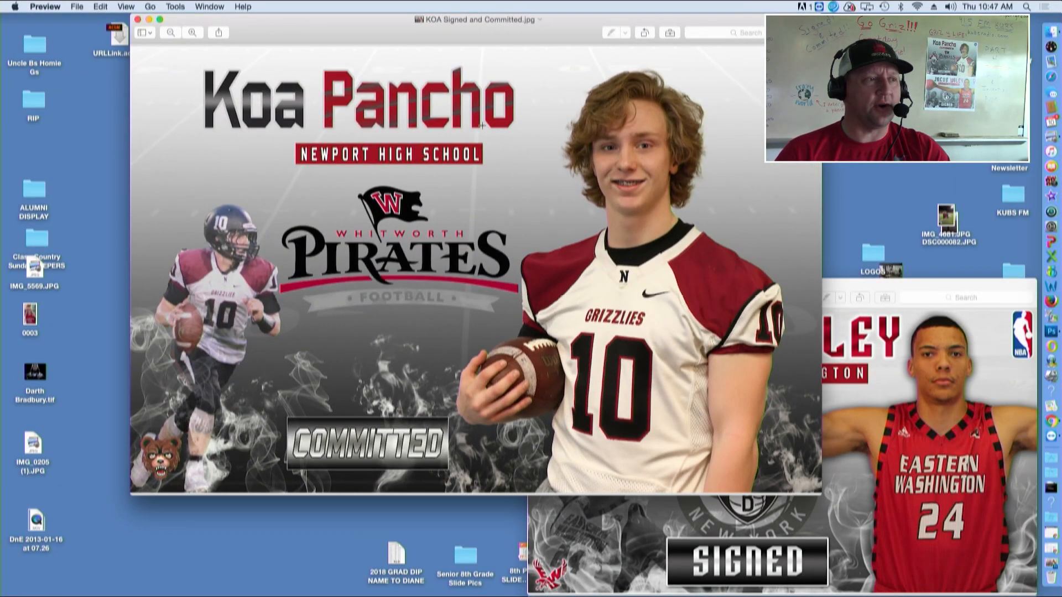
{"action": "left_click_drag", "start_coordinate": [388, 31], "coordinate": [262, 31]}
{"action": "left_click_drag", "start_coordinate": [694, 494], "coordinate": [469, 345]}
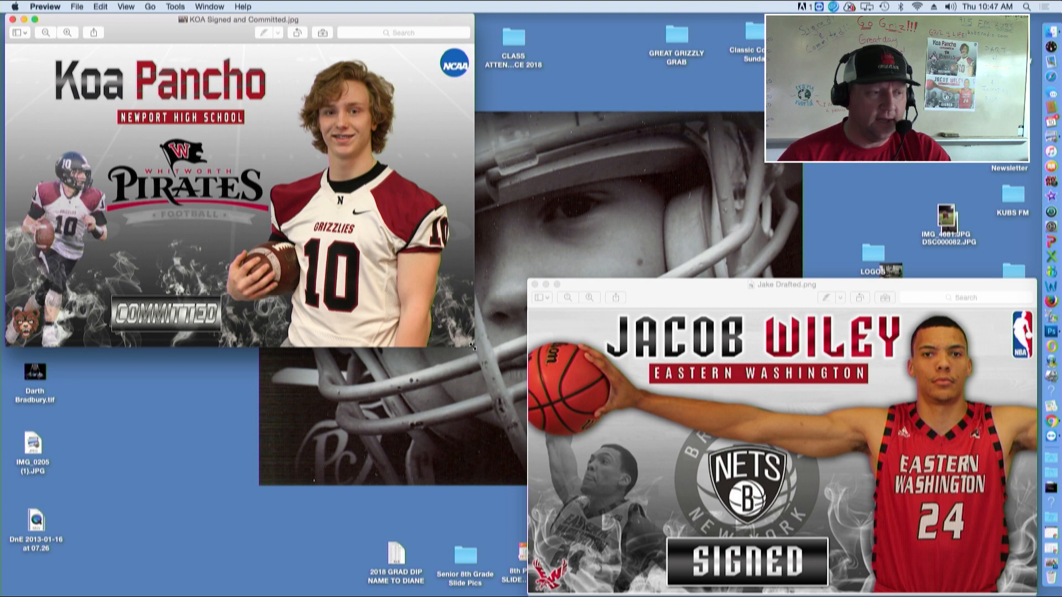
{"action": "left_click_drag", "start_coordinate": [472, 346], "coordinate": [521, 377]}
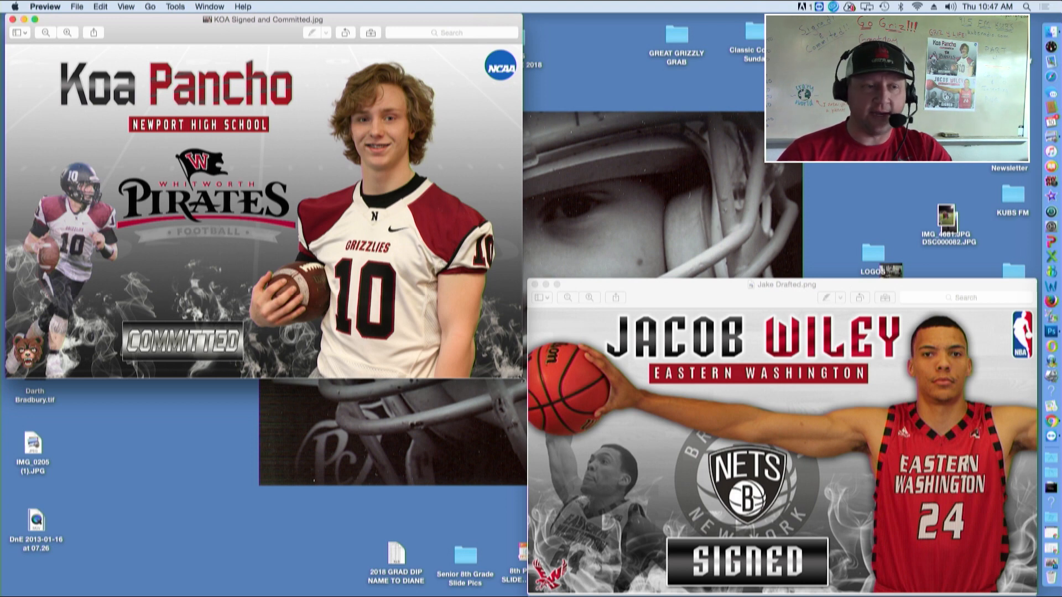
{"action": "mouse_move", "coordinate": [719, 297]}
{"action": "left_mouse_down"}
{"action": "mouse_move", "coordinate": [681, 274]}
{"action": "mouse_move", "coordinate": [719, 294]}
{"action": "left_mouse_up"}
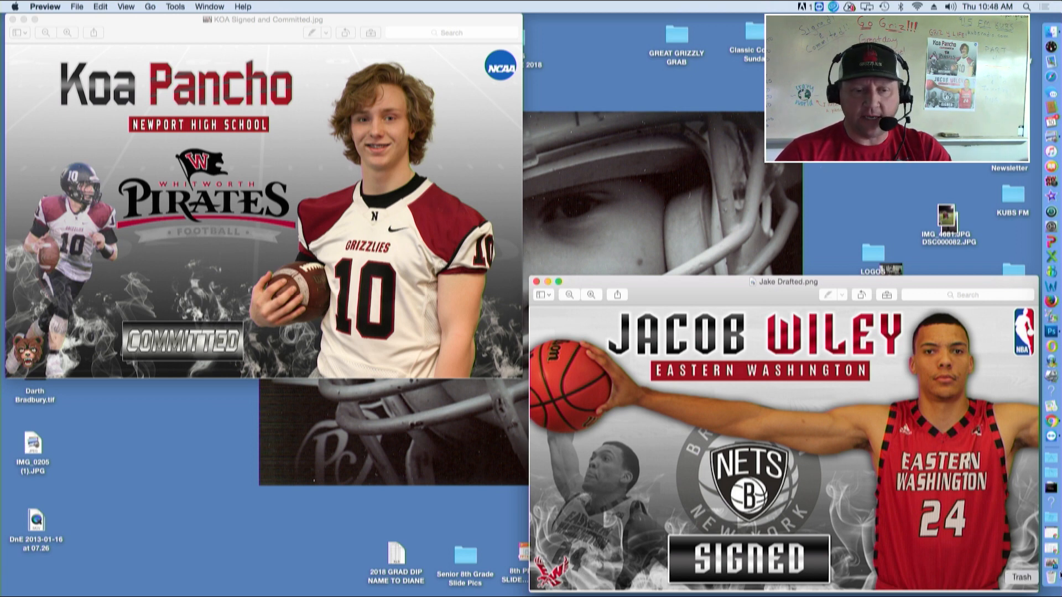
Switch to Photoshop and enlarge the document window holding the finished Signed and Committed.psd poster.
{"action": "left_click", "coordinate": [1054, 567]}
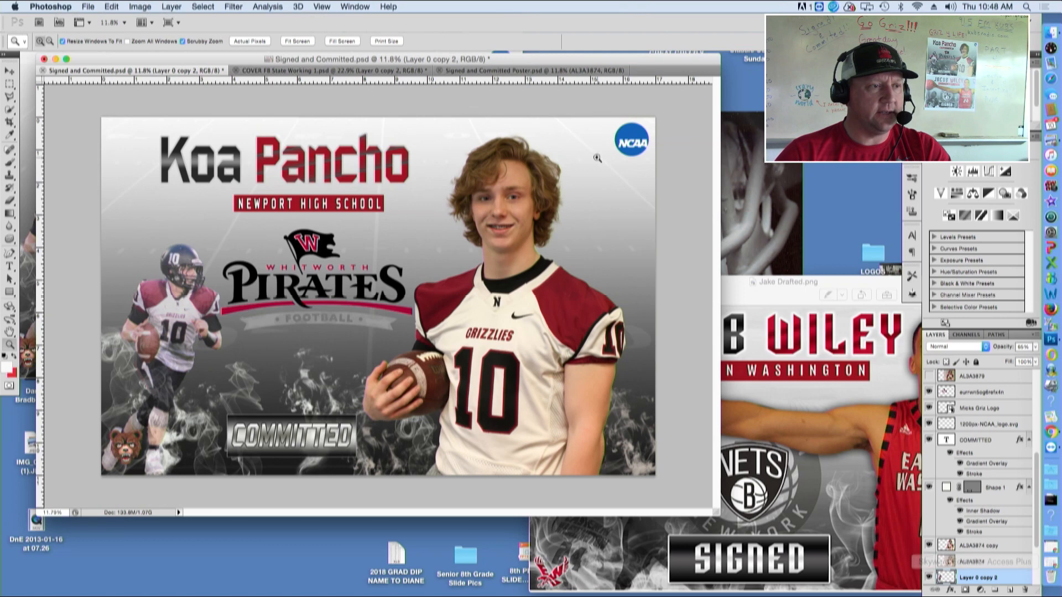
{"action": "mouse_move", "coordinate": [249, 56]}
{"action": "left_mouse_down"}
{"action": "mouse_move", "coordinate": [291, 55]}
{"action": "mouse_move", "coordinate": [237, 55]}
{"action": "left_mouse_up"}
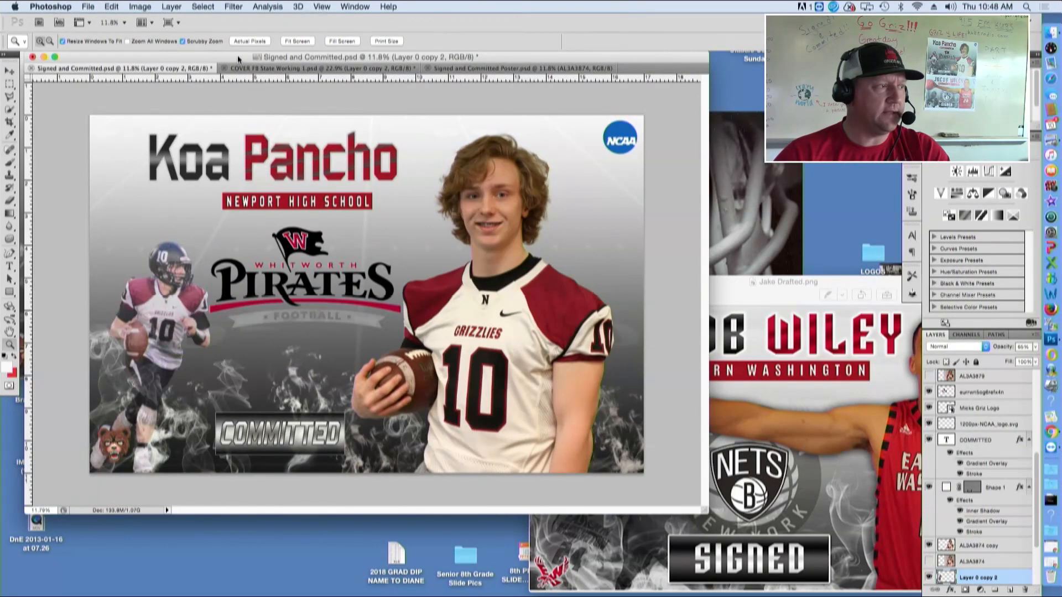
{"action": "left_click_drag", "start_coordinate": [706, 513], "coordinate": [743, 521]}
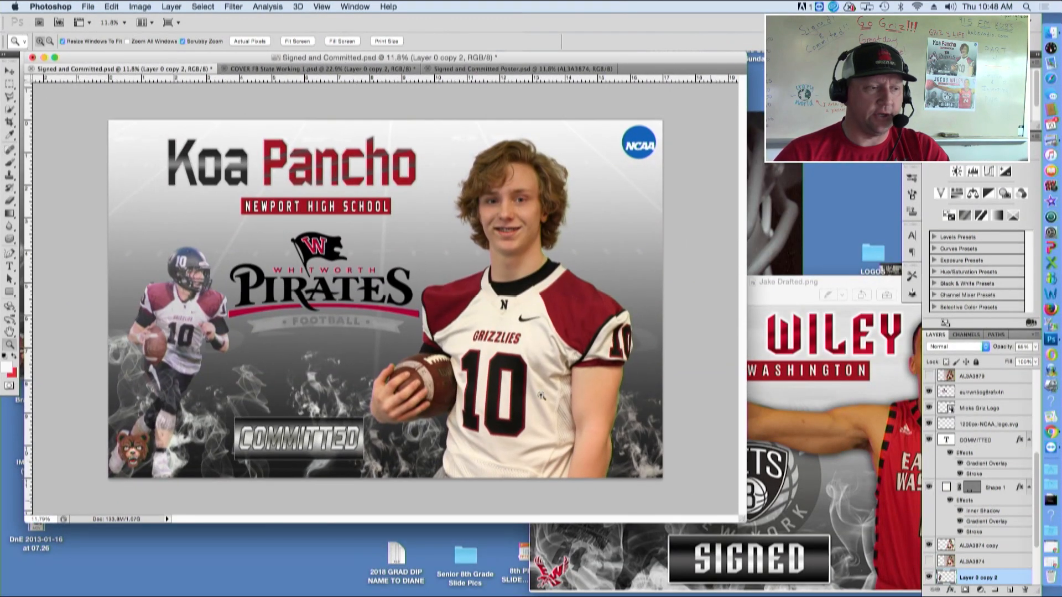
Display Signed and Committed Poster.psd and toggle the AL3A3874 layer's visibility to compare the original photo with the cutout.
{"action": "left_click", "coordinate": [451, 68]}
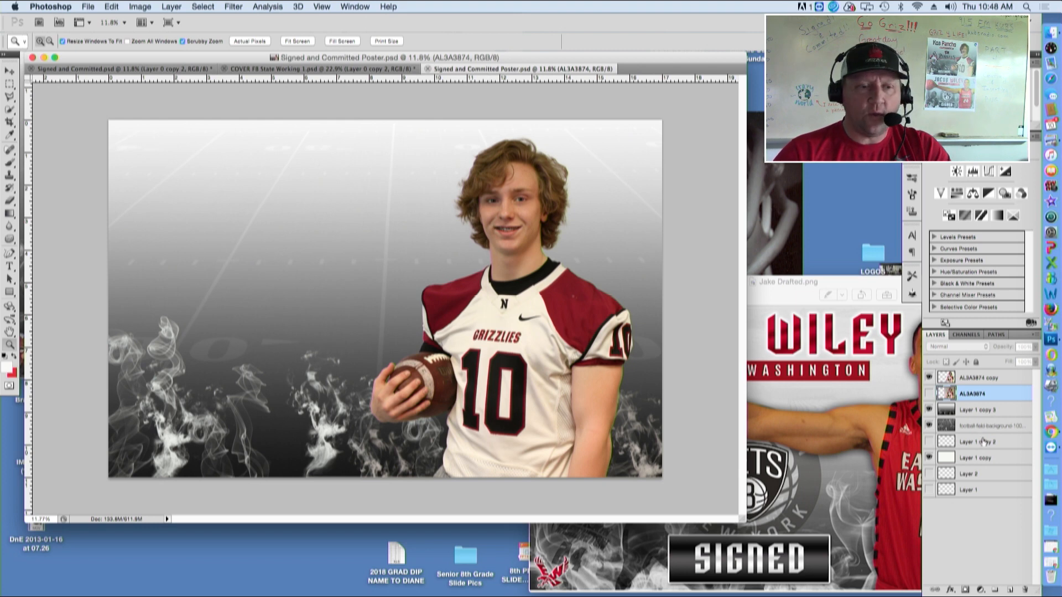
{"action": "left_click", "coordinate": [929, 394]}
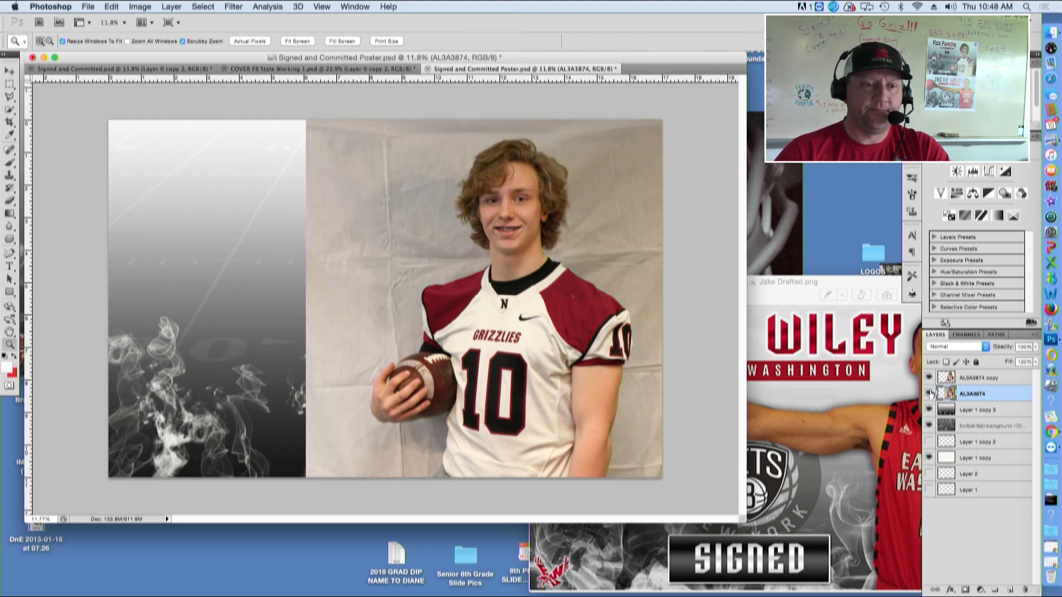
{"action": "left_click", "coordinate": [929, 394]}
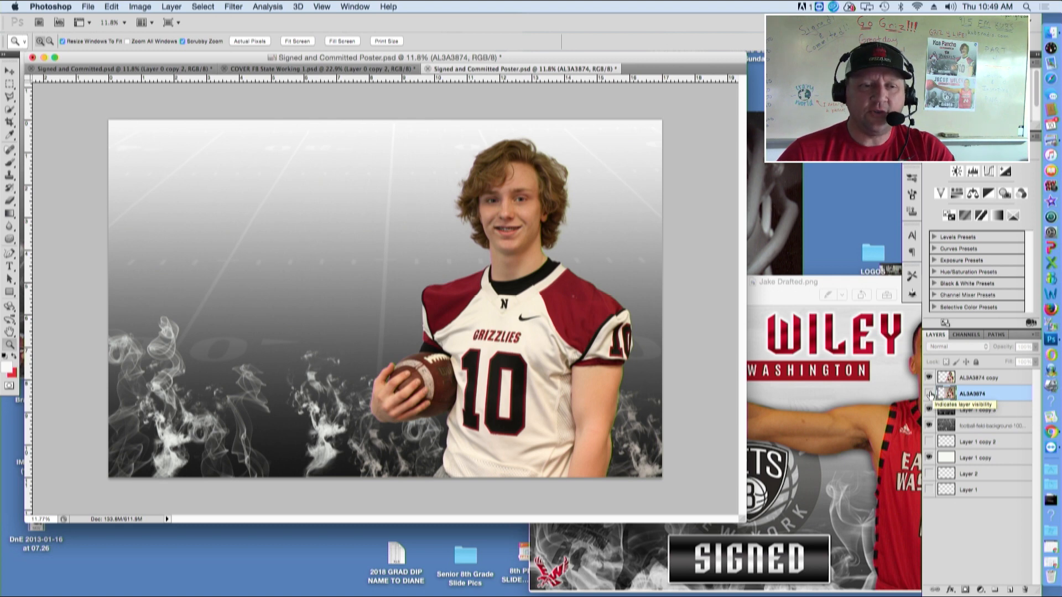
{"action": "left_click", "coordinate": [929, 394]}
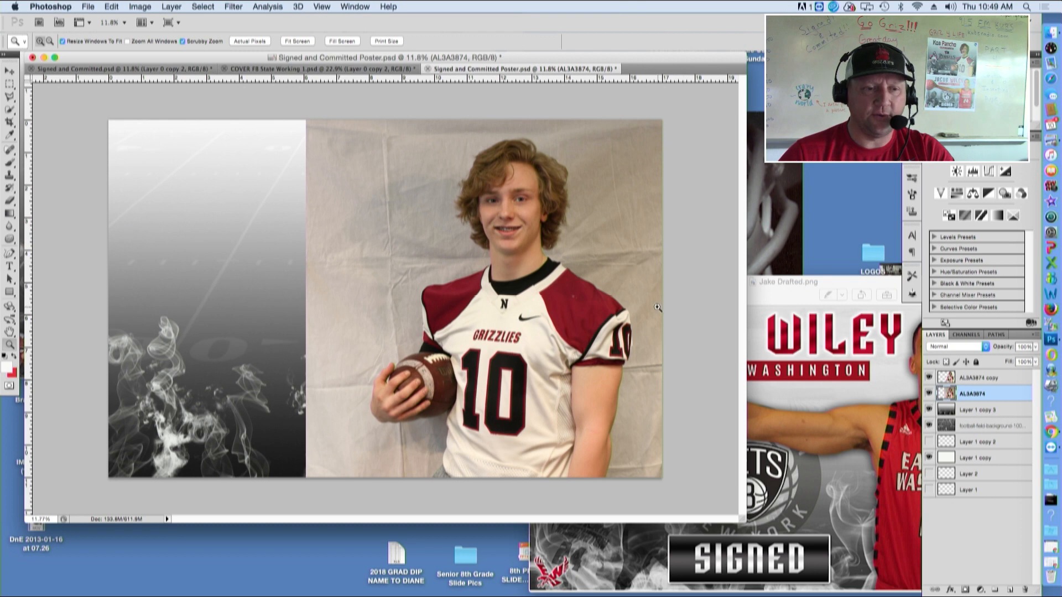
{"action": "left_click", "coordinate": [929, 394]}
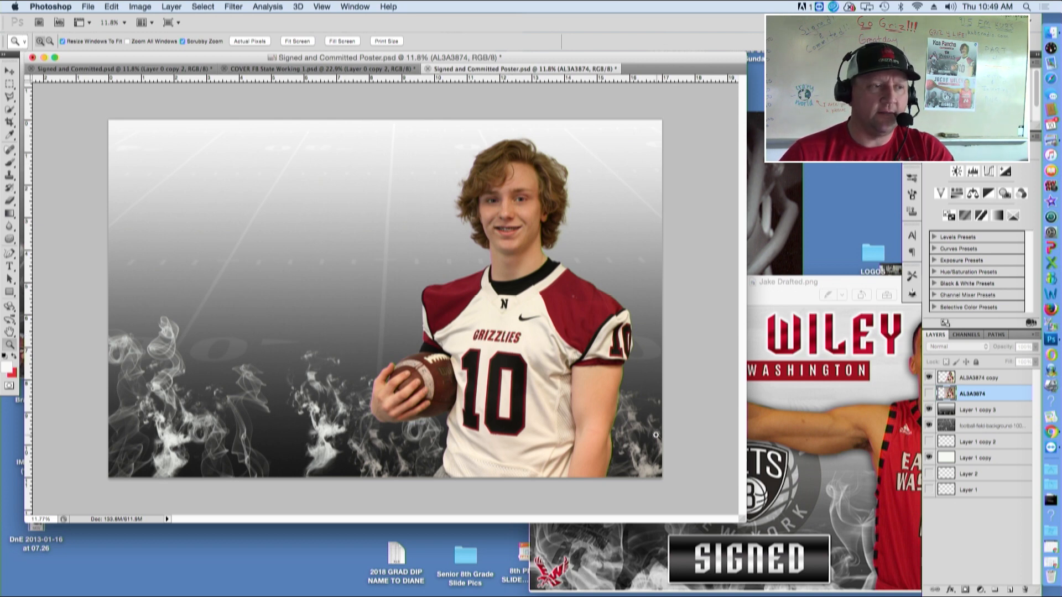
{"action": "left_click", "coordinate": [929, 393]}
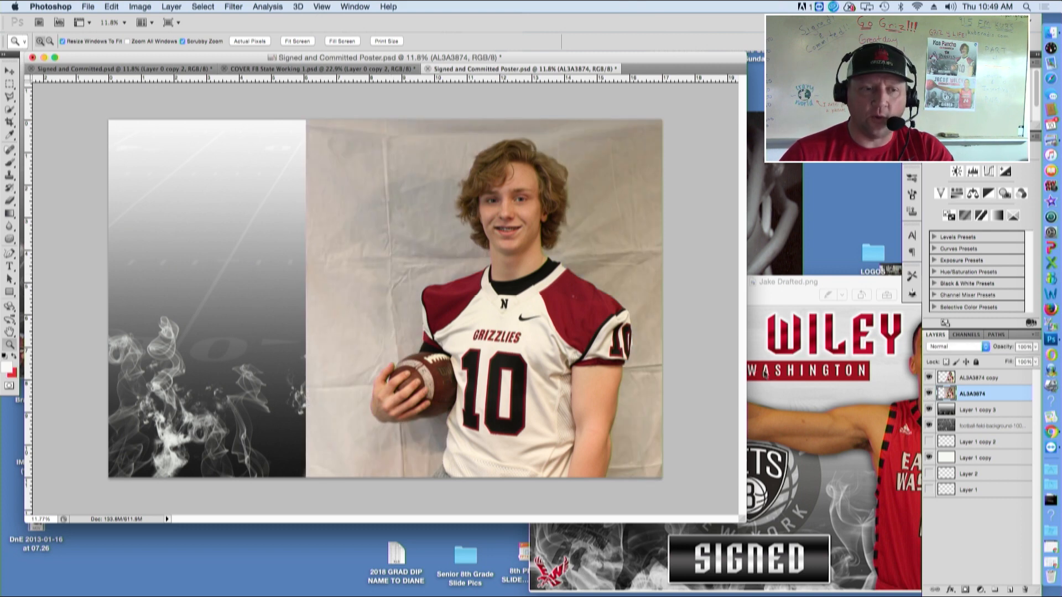
{"action": "left_click", "coordinate": [929, 393]}
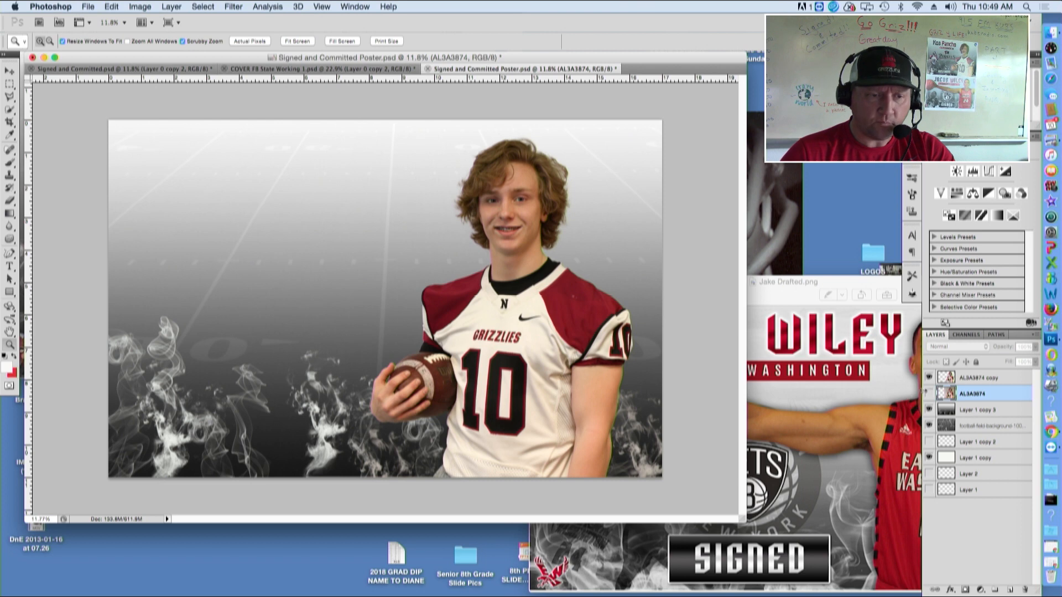
{"action": "left_click", "coordinate": [930, 393]}
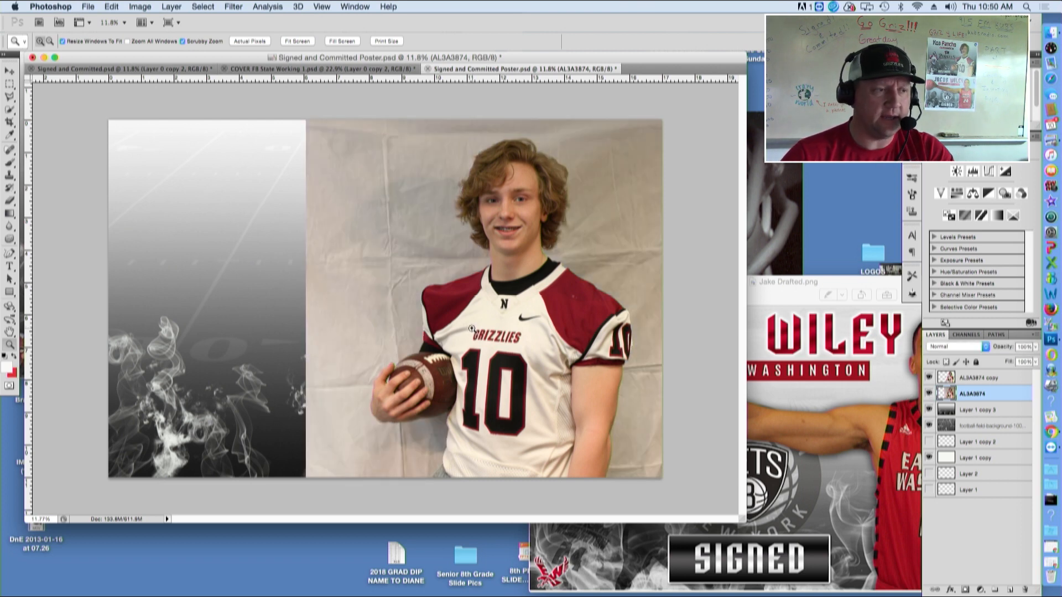
{"action": "left_click", "coordinate": [929, 394]}
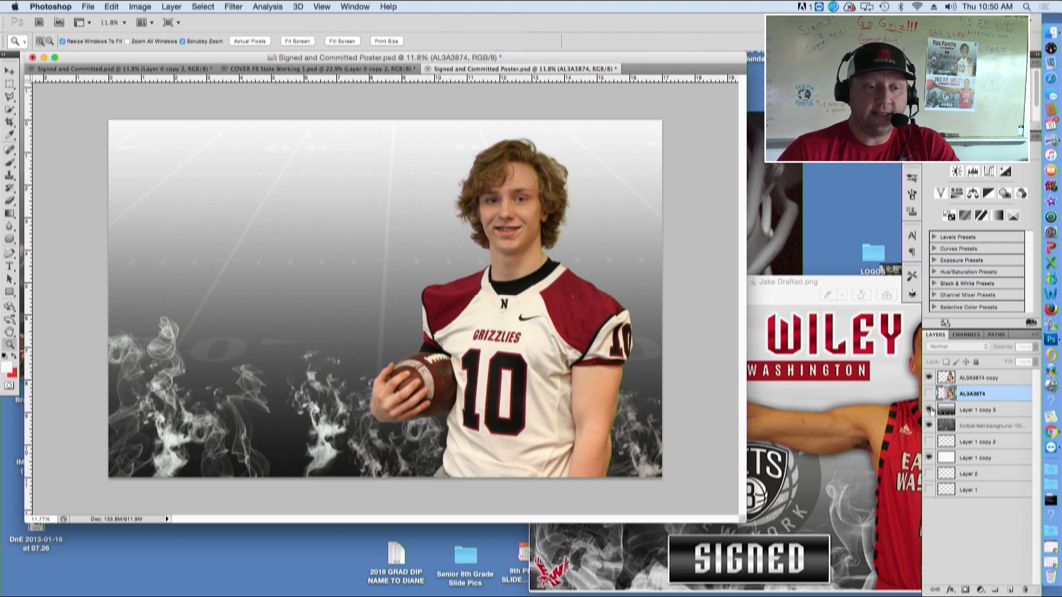
Hide Layer 1 copy 3, the football field background layer and Layer 1 copy, leaving only the cutout athlete.
{"action": "left_click", "coordinate": [929, 410]}
{"action": "left_click", "coordinate": [929, 426]}
{"action": "left_click", "coordinate": [929, 458]}
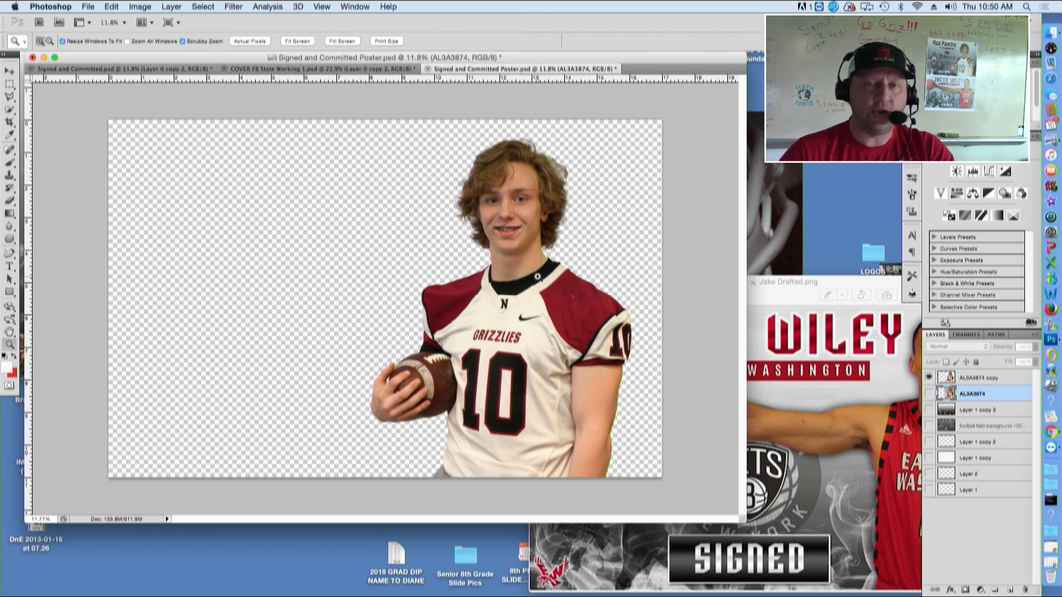
Set up a Save As copy in the Desktop's SIGNED folder with the format set to PNG.
{"action": "left_click", "coordinate": [84, 7]}
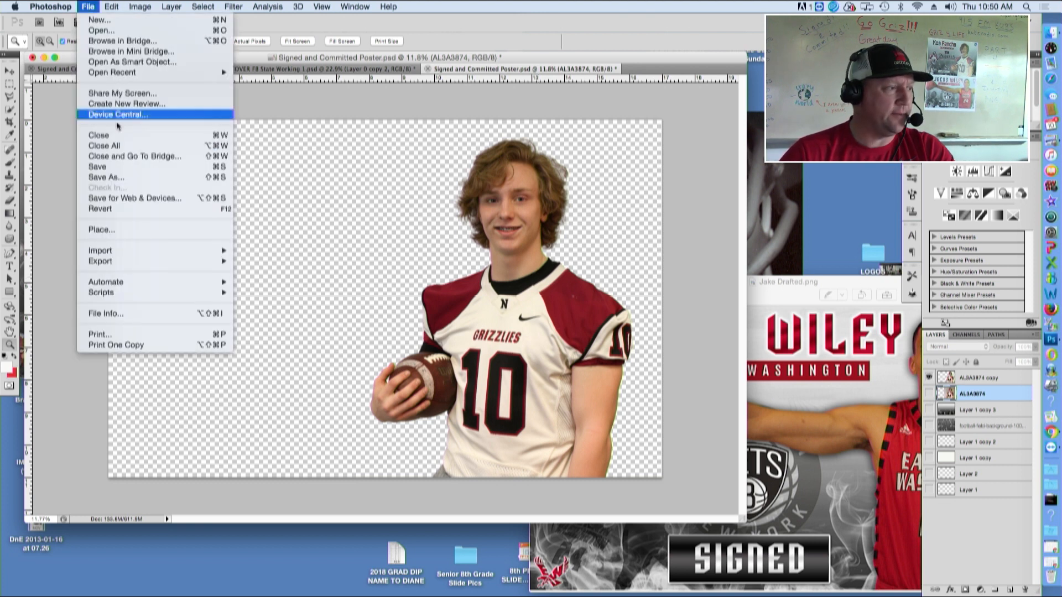
{"action": "left_click", "coordinate": [113, 177]}
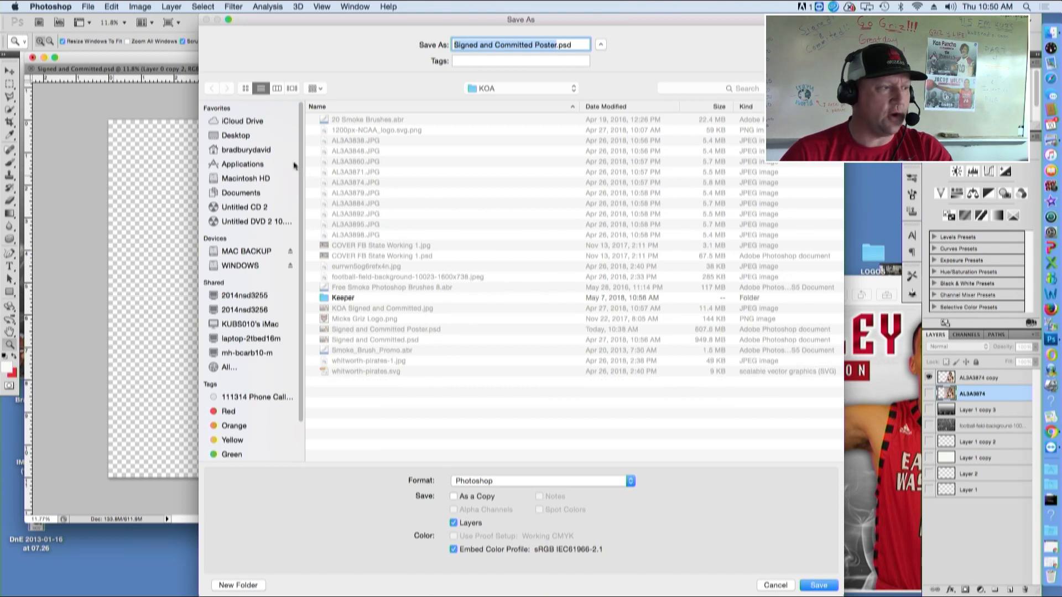
{"action": "left_click", "coordinate": [235, 136]}
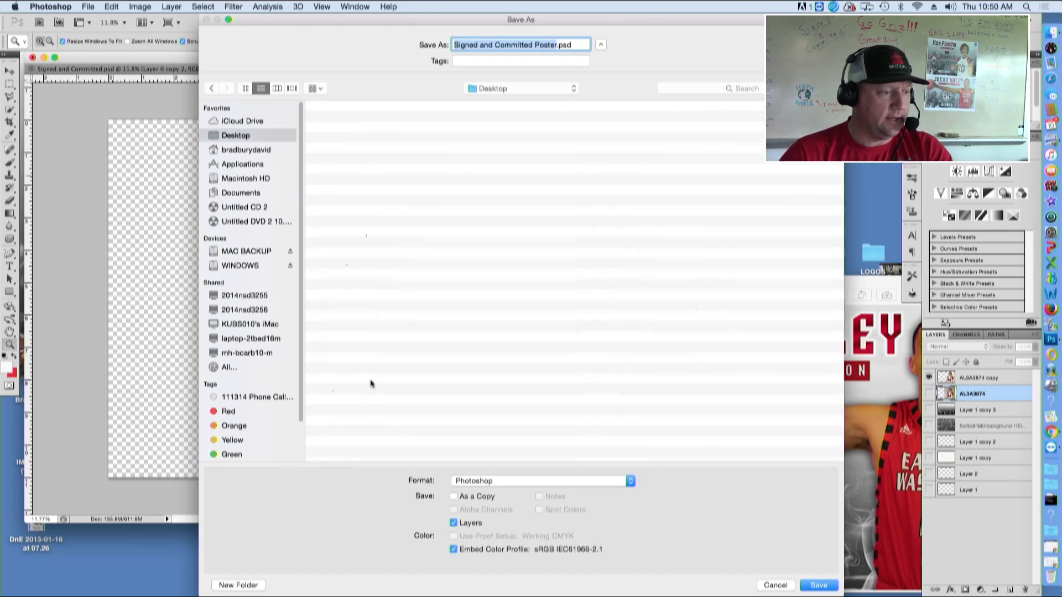
{"action": "double_click", "coordinate": [349, 445]}
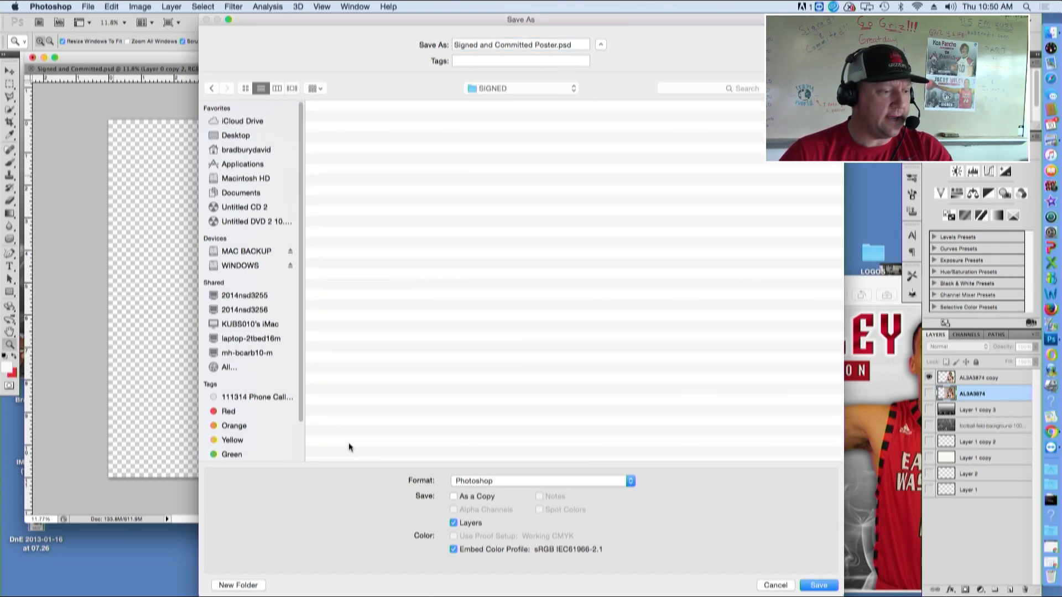
{"action": "left_click", "coordinate": [494, 482]}
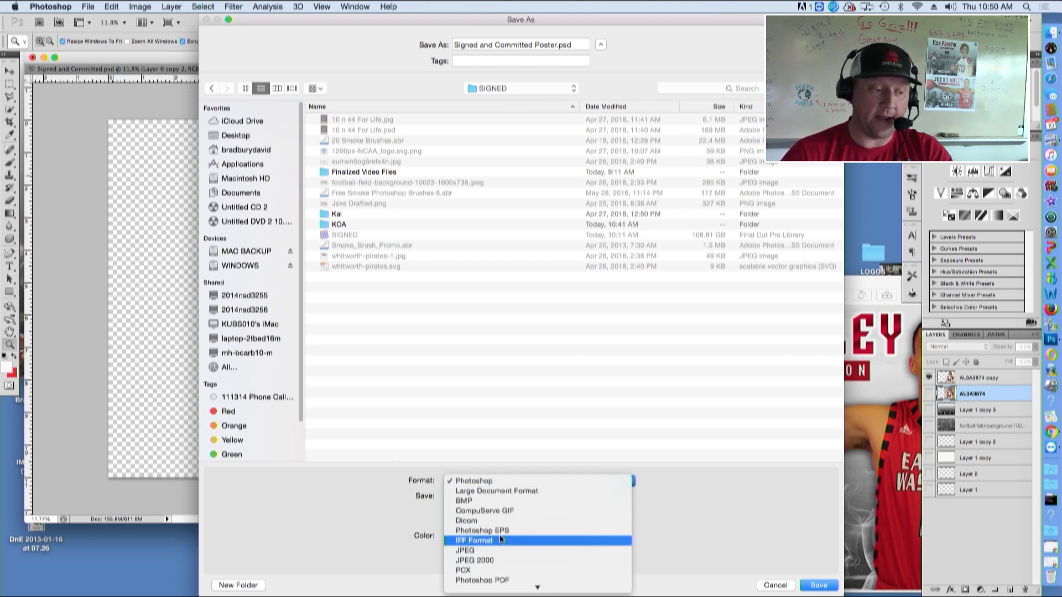
{"action": "scroll", "coordinate": [499, 538], "scroll_direction": "down", "scroll_amount": 3}
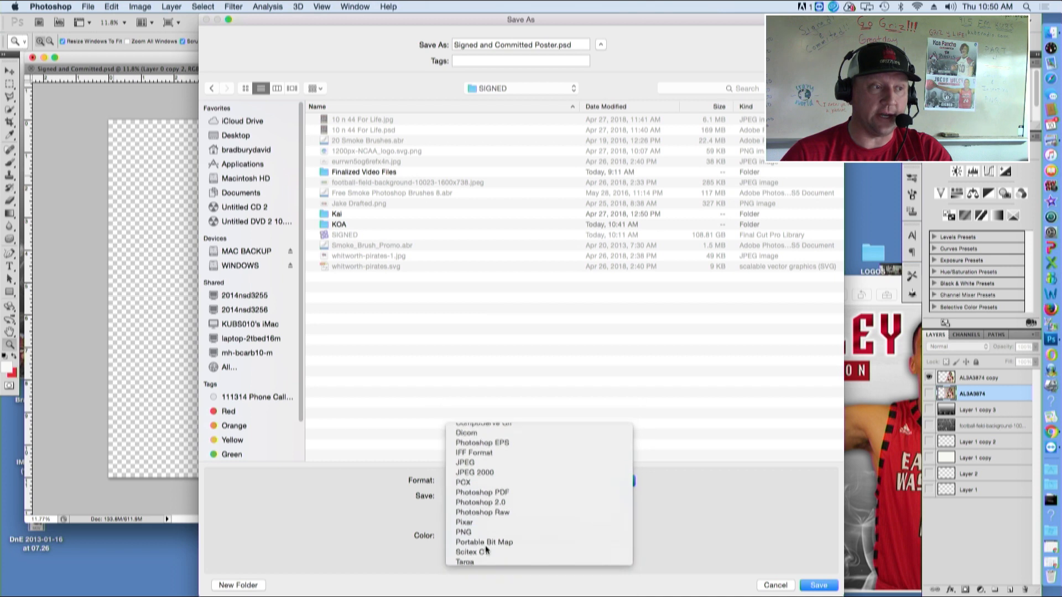
{"action": "left_click", "coordinate": [486, 547]}
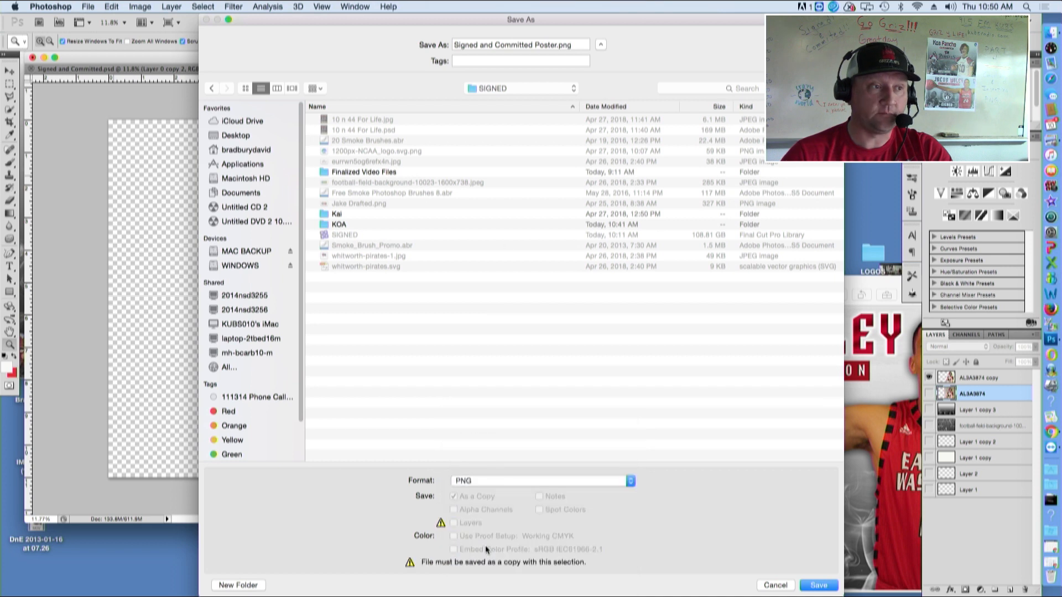
Name the PNG with the athlete's first name in capitals and save it in the athlete's subfolder of SIGNED.
{"action": "left_click", "coordinate": [556, 44]}
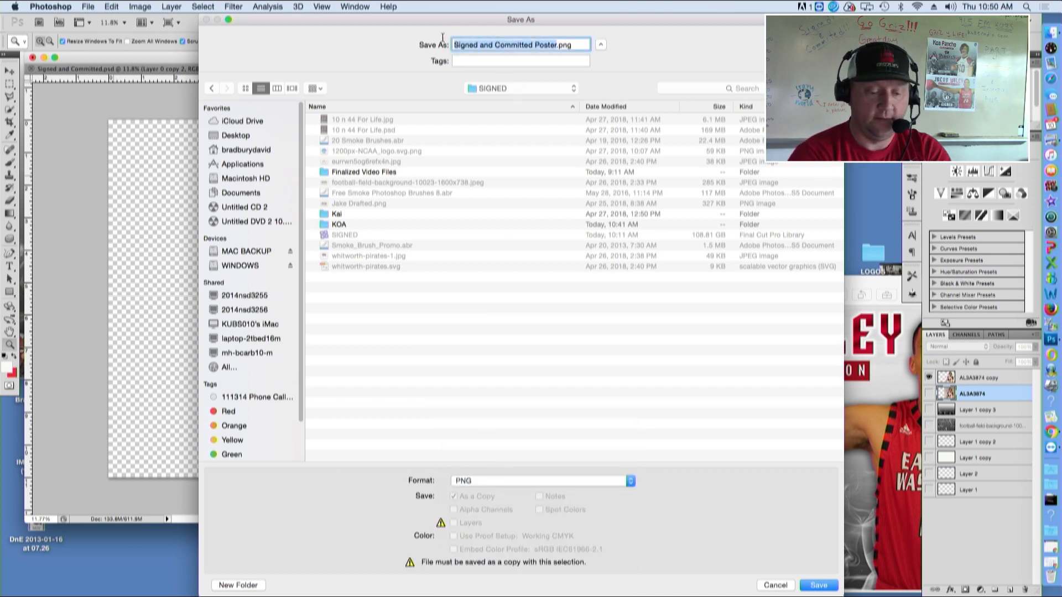
{"action": "type", "text": "KOA"}
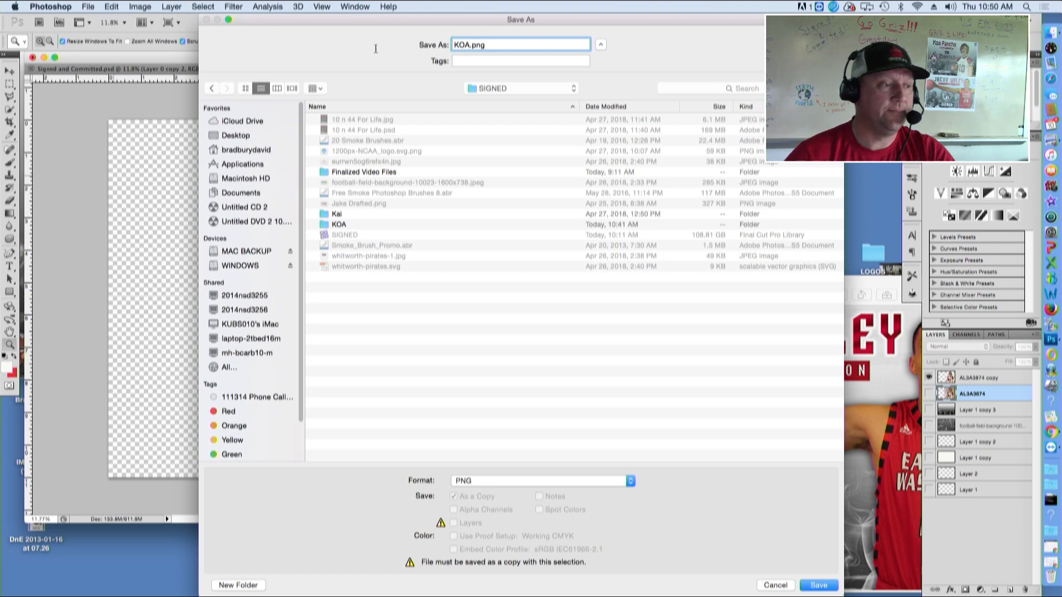
{"action": "double_click", "coordinate": [345, 226]}
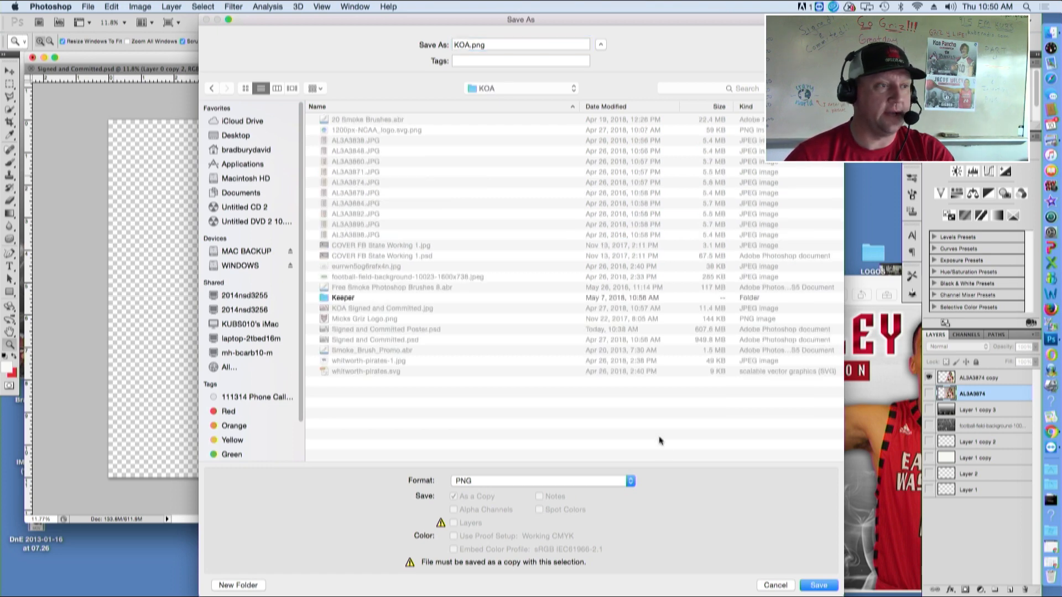
{"action": "left_click", "coordinate": [813, 585]}
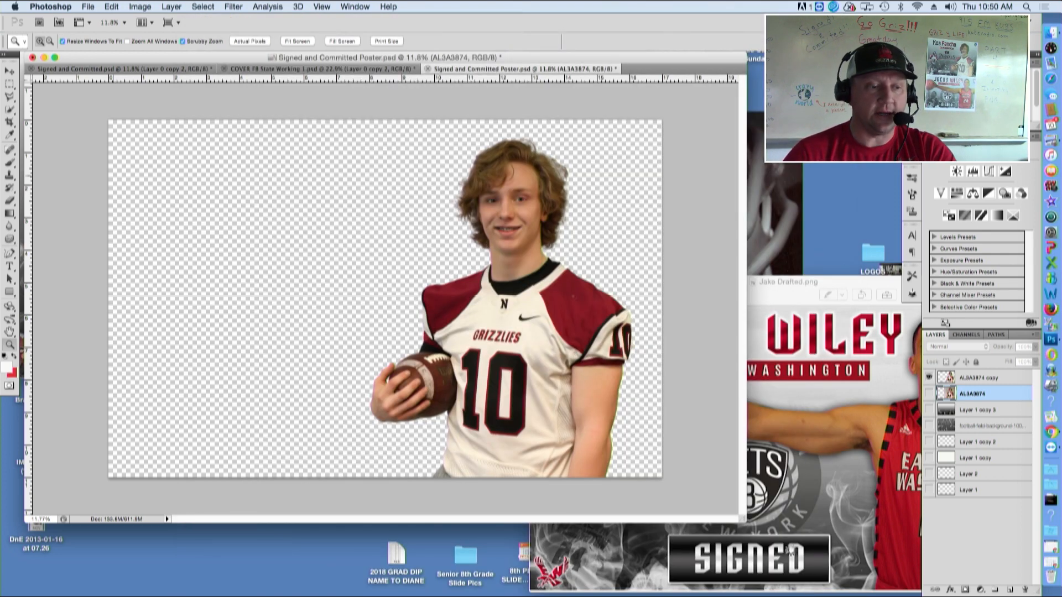
{"action": "left_click", "coordinate": [724, 276]}
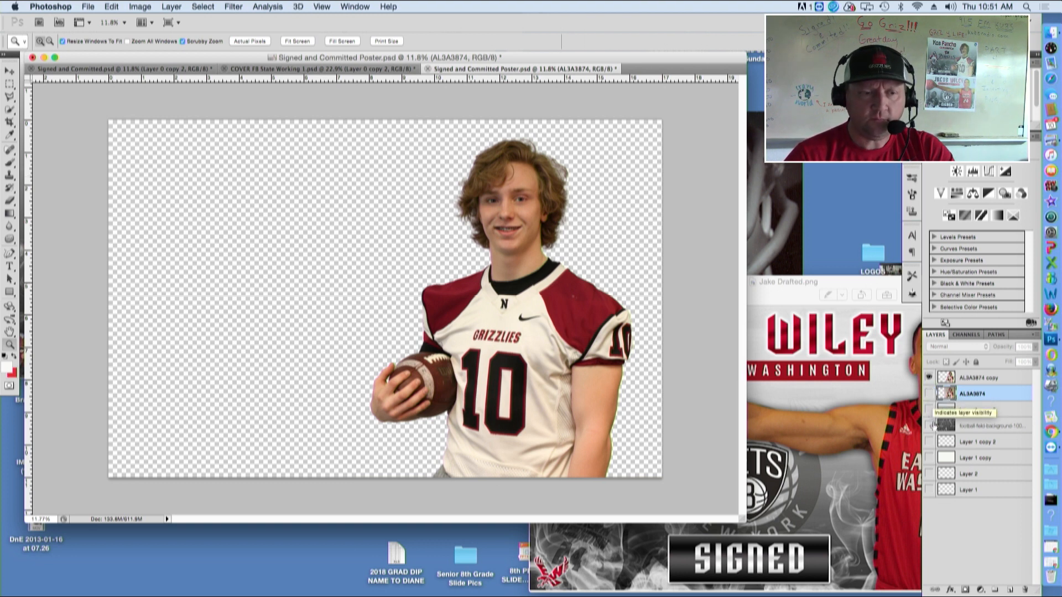
Show Layer 1 copy 3, the football field background layer and Layer 1 copy again.
{"action": "left_click", "coordinate": [930, 410]}
{"action": "left_click", "coordinate": [930, 426]}
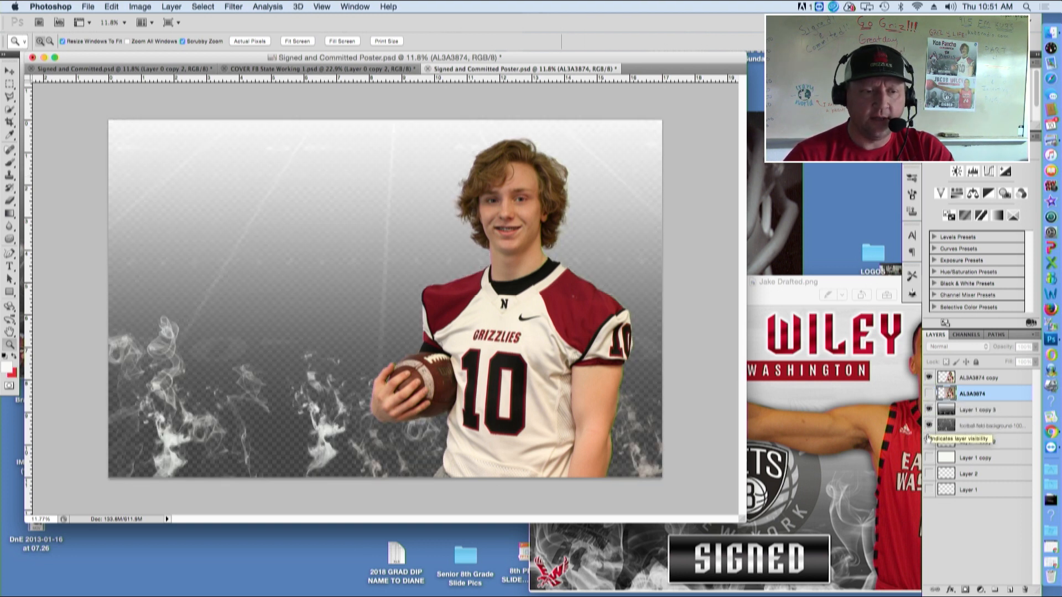
{"action": "left_click", "coordinate": [930, 458]}
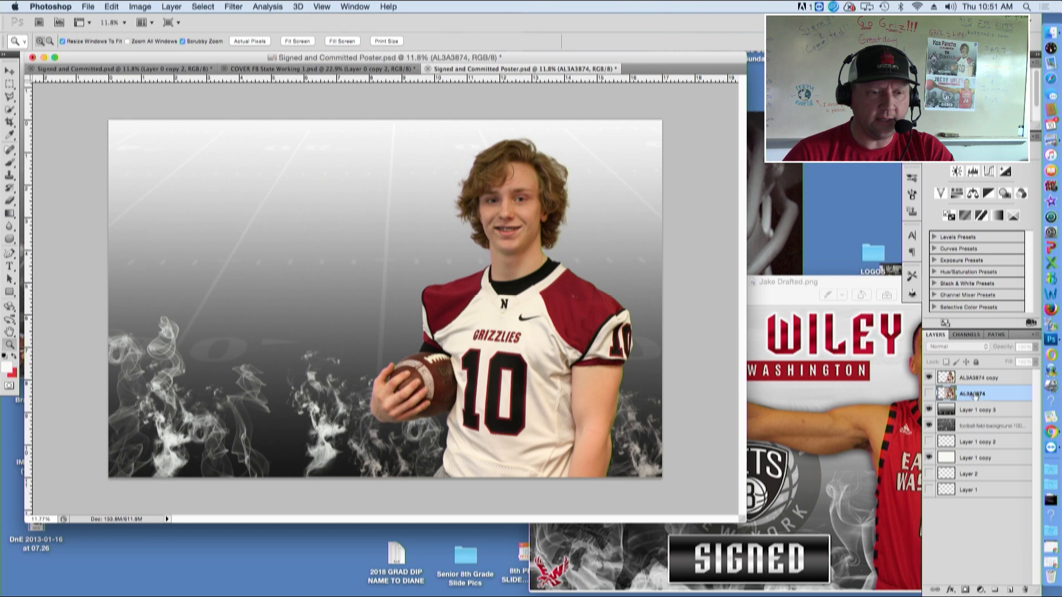
Compare the AL3A3874 photo with its cutout, and check the working poster against the finished Signed and Committed.psd.
{"action": "left_click", "coordinate": [929, 394]}
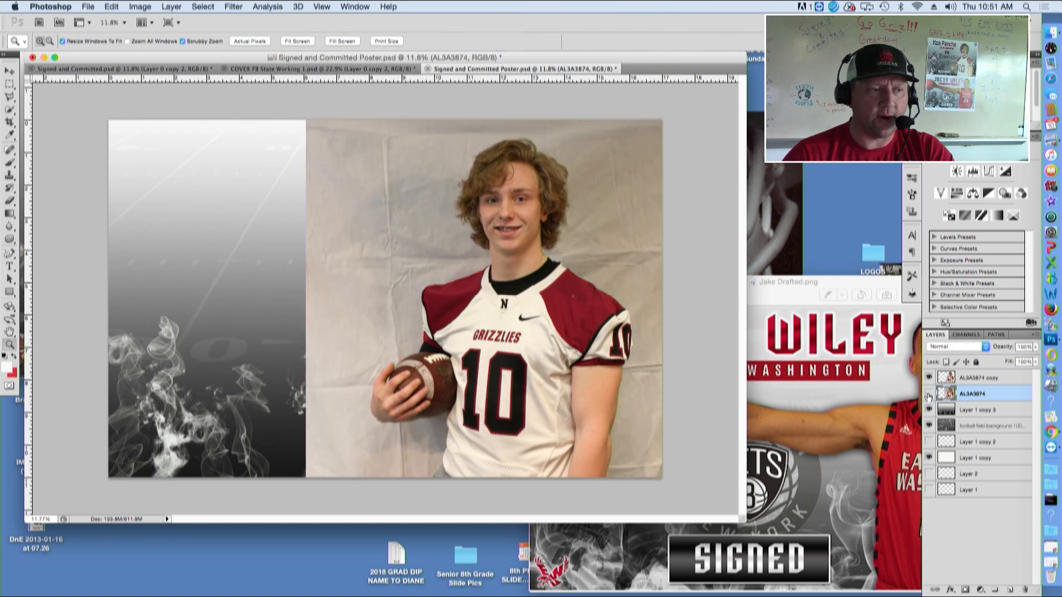
{"action": "left_click", "coordinate": [929, 393]}
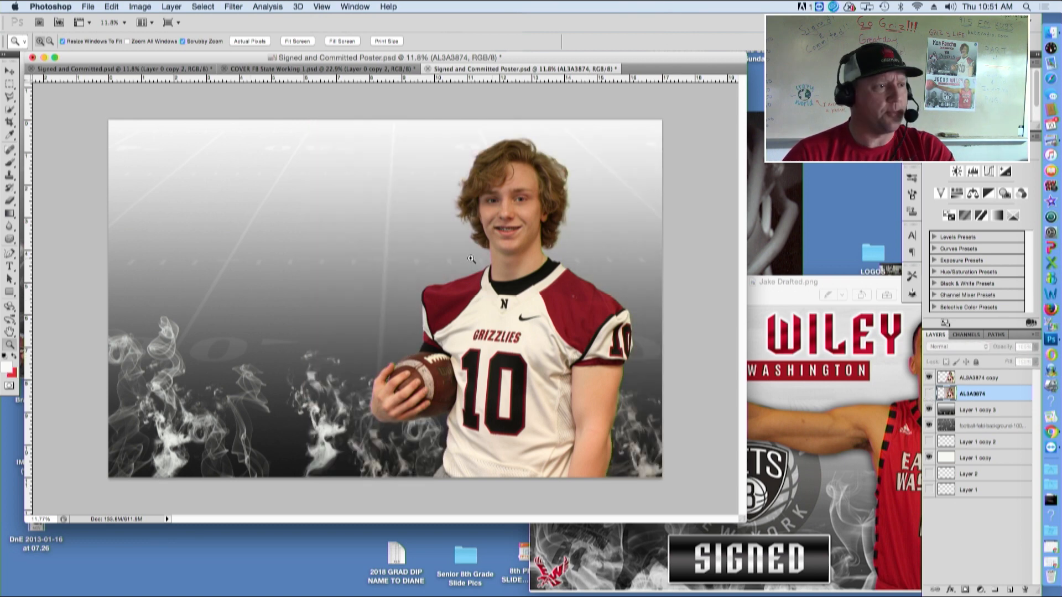
{"action": "left_click", "coordinate": [126, 67]}
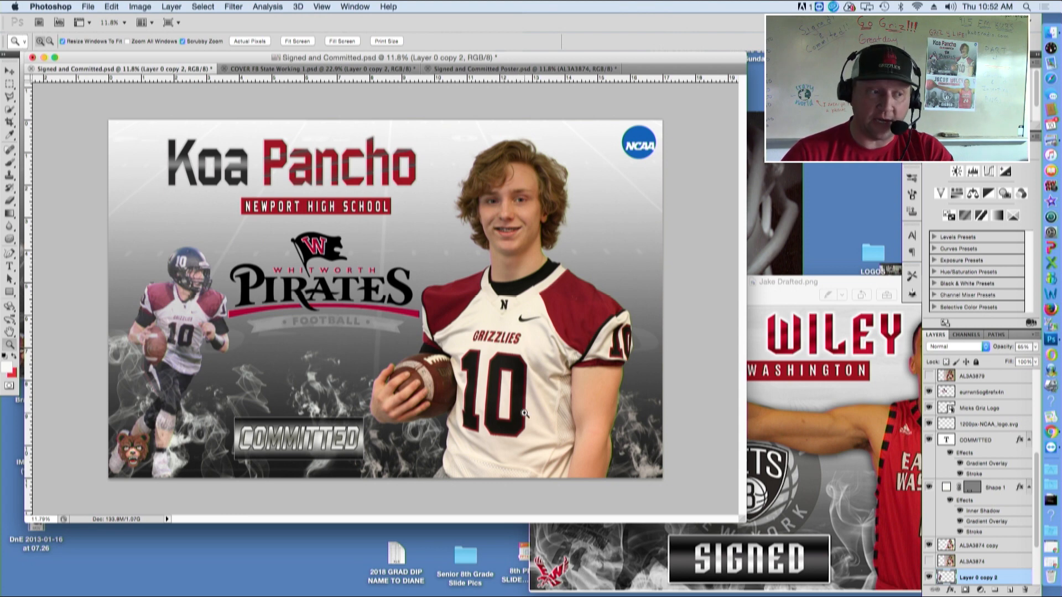
{"action": "left_click", "coordinate": [445, 70]}
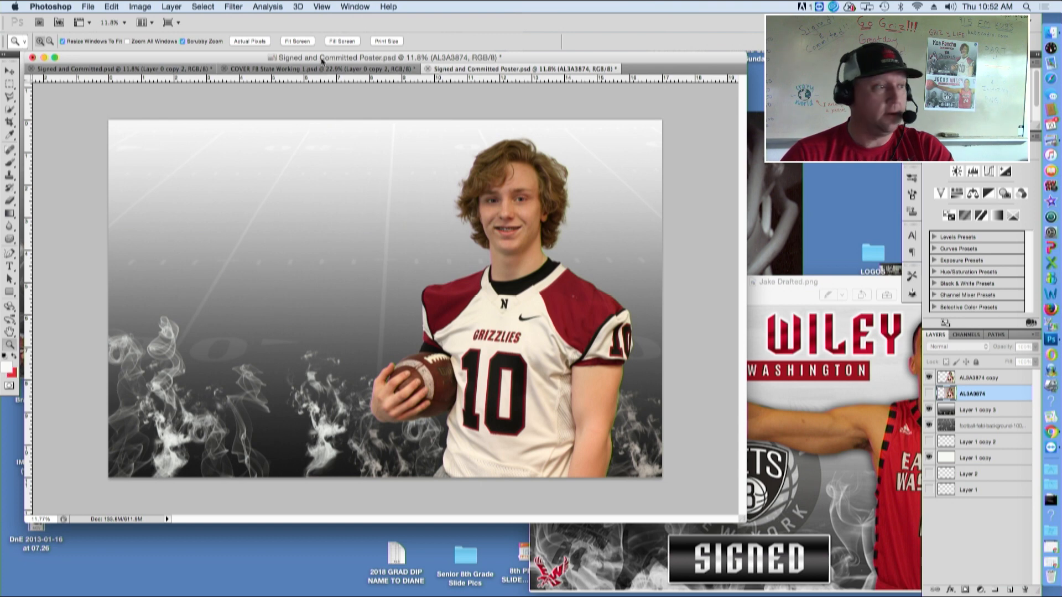
Compare the working poster with the finished Signed and Committed.psd, examining its logos, text and second player image.
{"action": "left_click", "coordinate": [171, 71]}
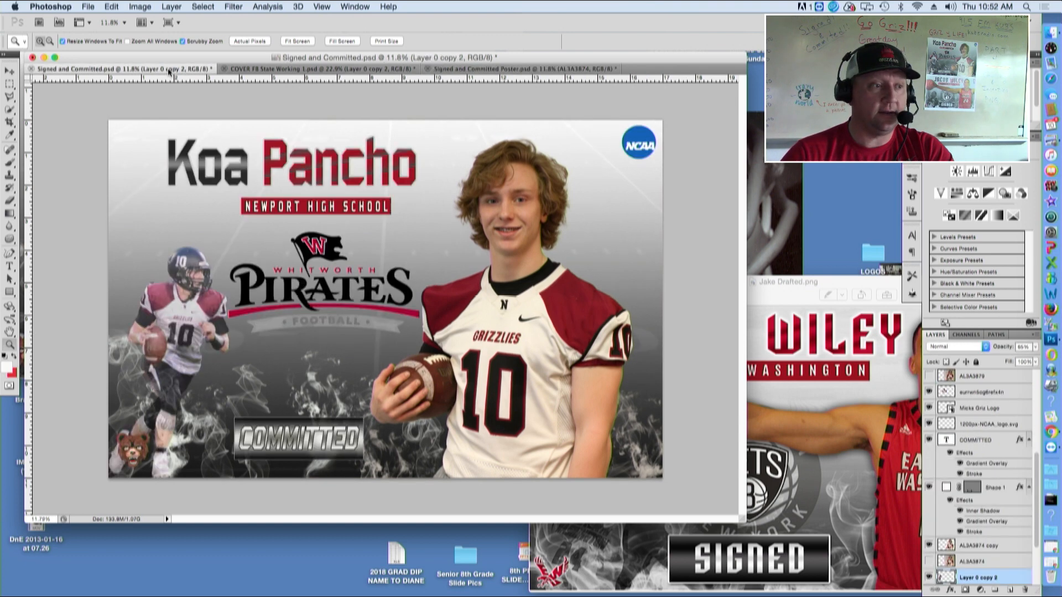
{"action": "left_click", "coordinate": [480, 69]}
{"action": "left_click", "coordinate": [143, 70]}
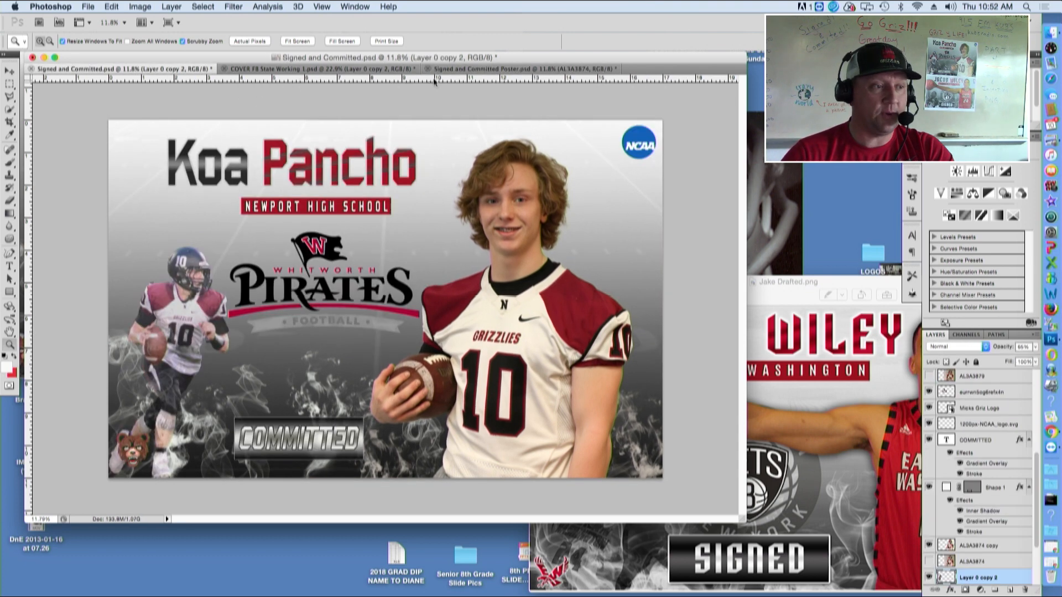
{"action": "left_click", "coordinate": [462, 70]}
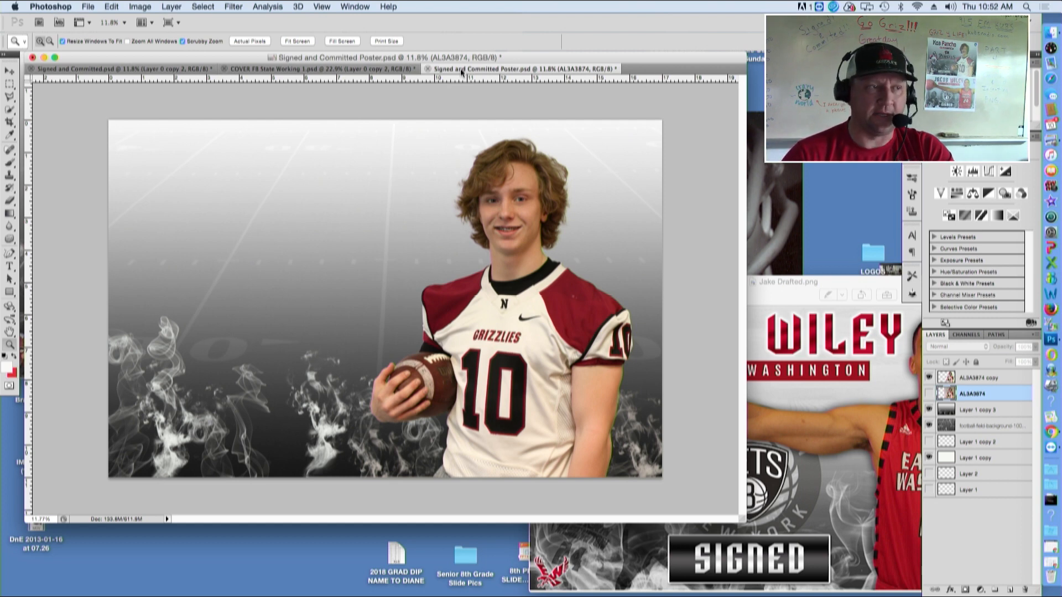
{"action": "left_click", "coordinate": [177, 69]}
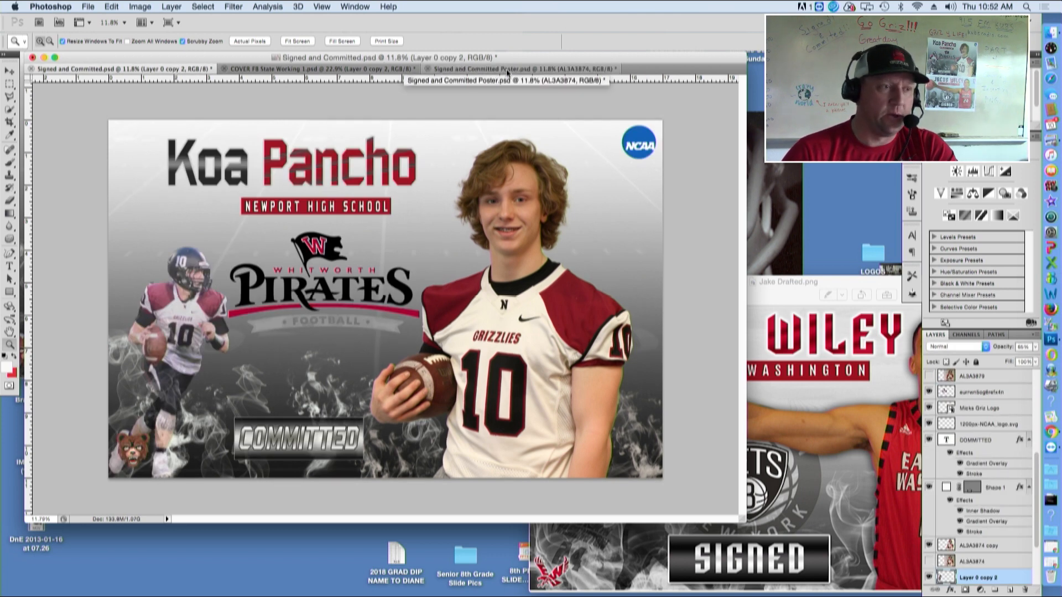
{"action": "left_click", "coordinate": [508, 69]}
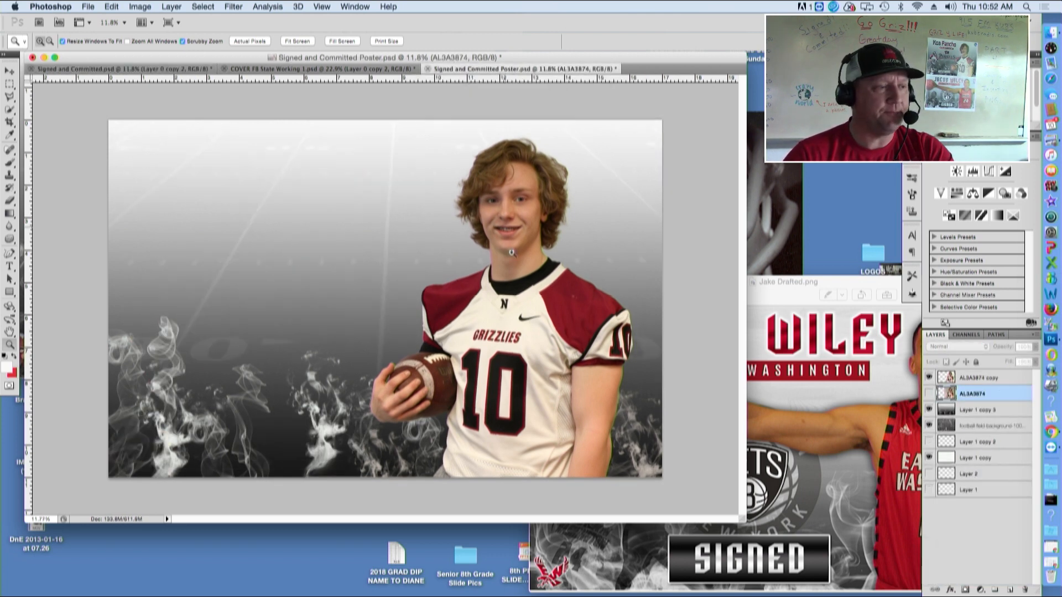
{"action": "left_click", "coordinate": [171, 69]}
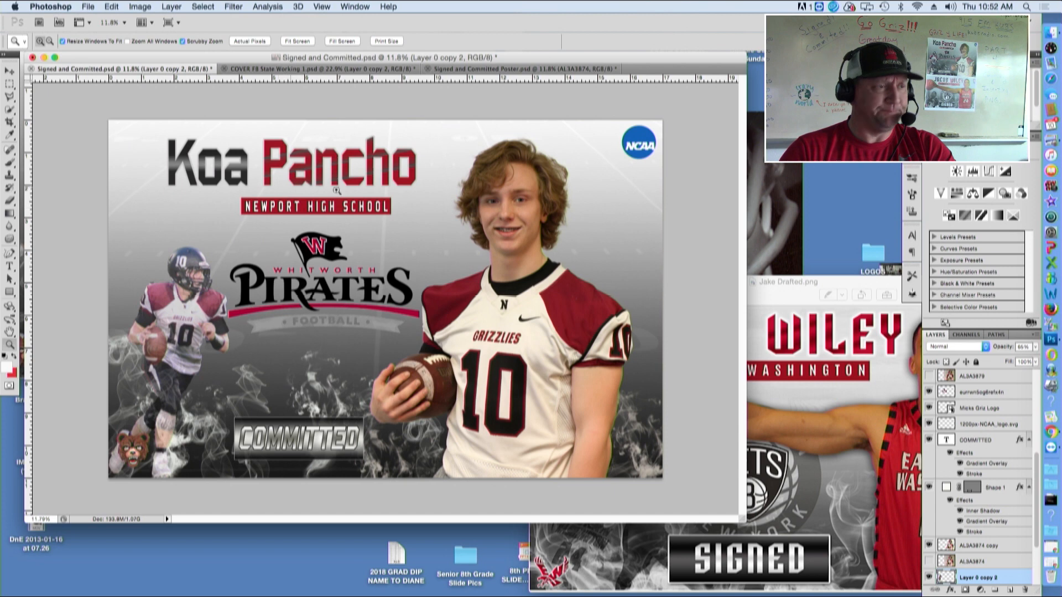
{"action": "left_click", "coordinate": [444, 70]}
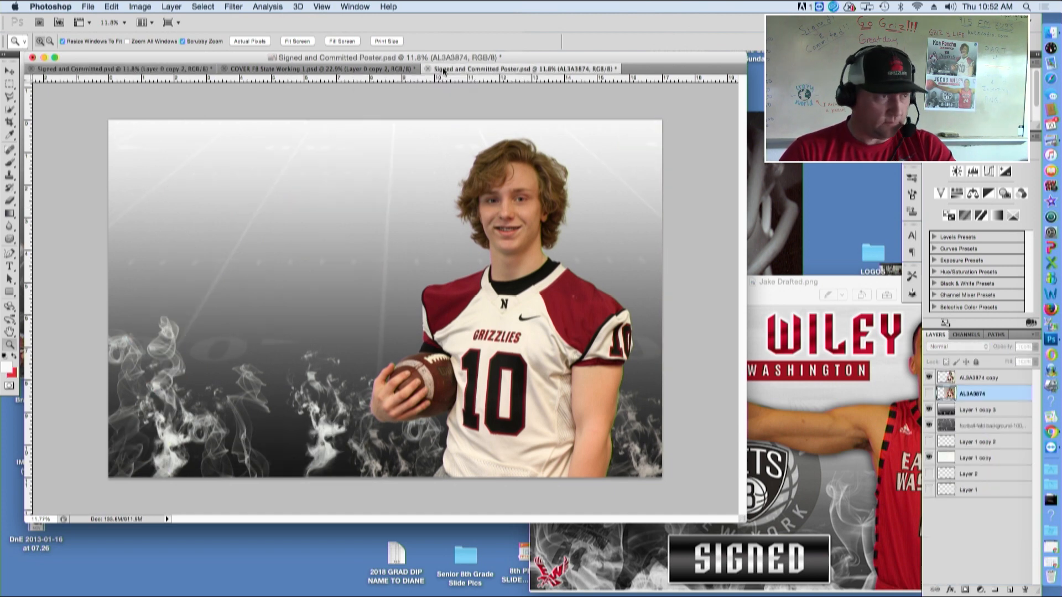
Switch to Finder, open the Desktop's SIGNED folder in list view, and set its narrowed window beside the poster.
{"action": "left_click", "coordinate": [839, 295]}
{"action": "left_click", "coordinate": [536, 281]}
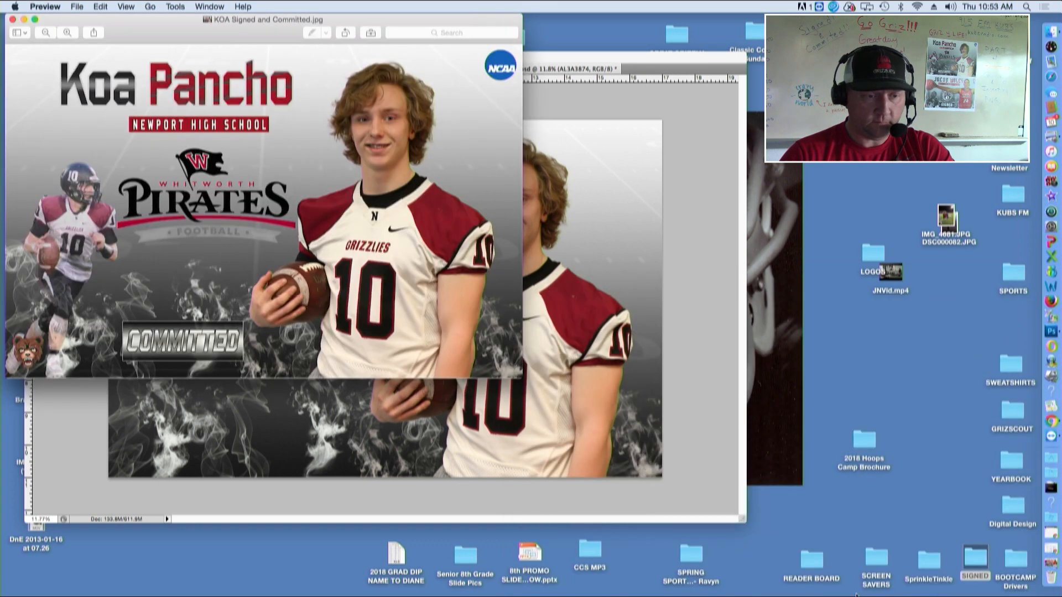
{"action": "double_click", "coordinate": [976, 561]}
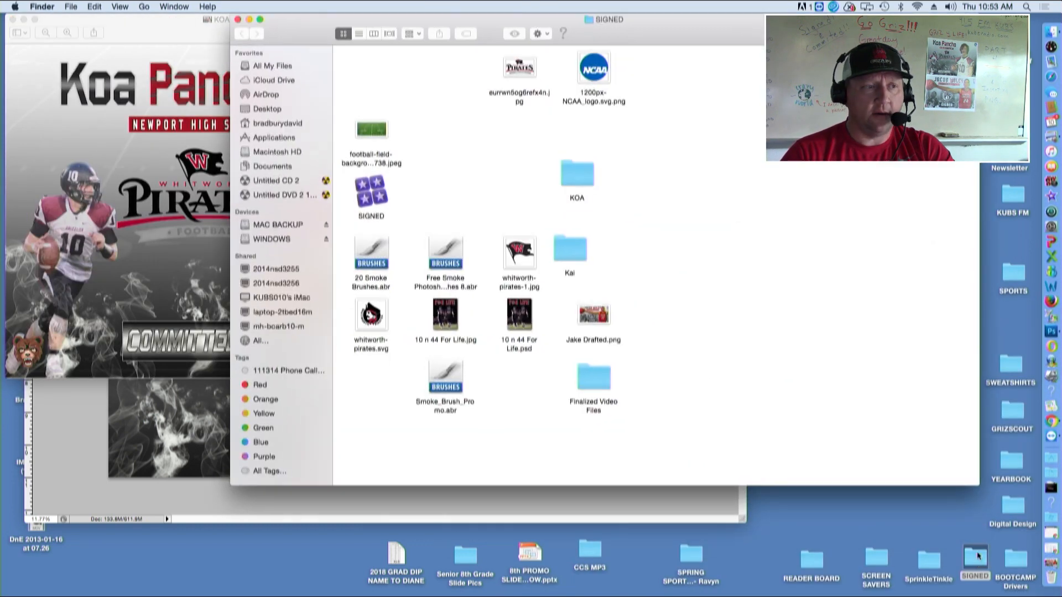
{"action": "left_click_drag", "start_coordinate": [978, 485], "coordinate": [546, 503]}
{"action": "left_click", "coordinate": [308, 34]}
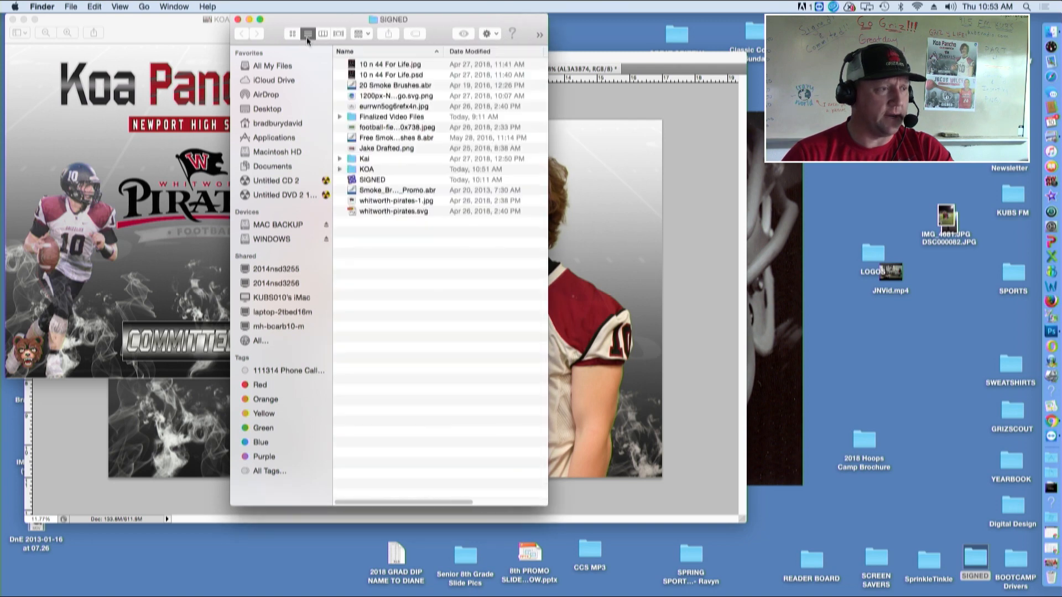
{"action": "left_click_drag", "start_coordinate": [316, 21], "coordinate": [828, 29]}
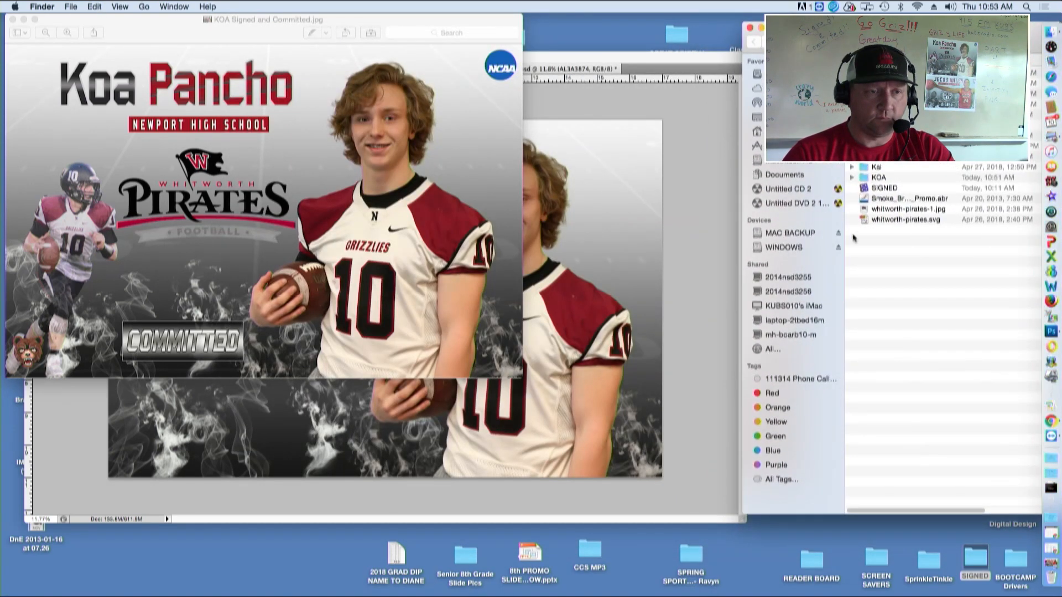
Open the athlete's subfolder inside SIGNED with large thumbnails, and close the preview of the finished Signed and Committed JPG.
{"action": "left_click", "coordinate": [879, 178]}
{"action": "double_click", "coordinate": [879, 178]}
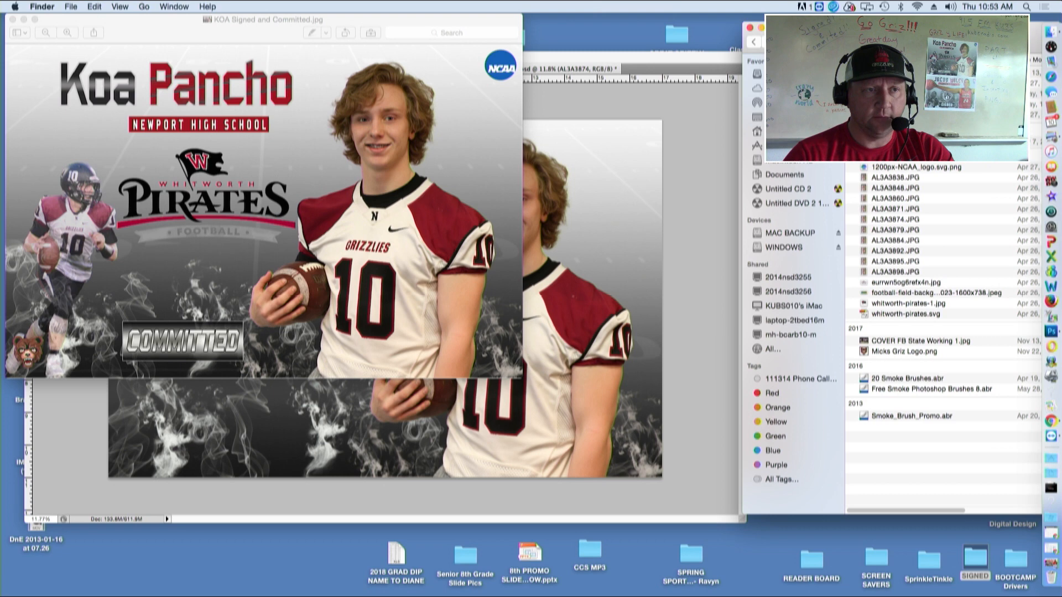
{"action": "left_click", "coordinate": [806, 42]}
{"action": "scroll", "coordinate": [983, 280], "scroll_direction": "up", "scroll_amount": 5}
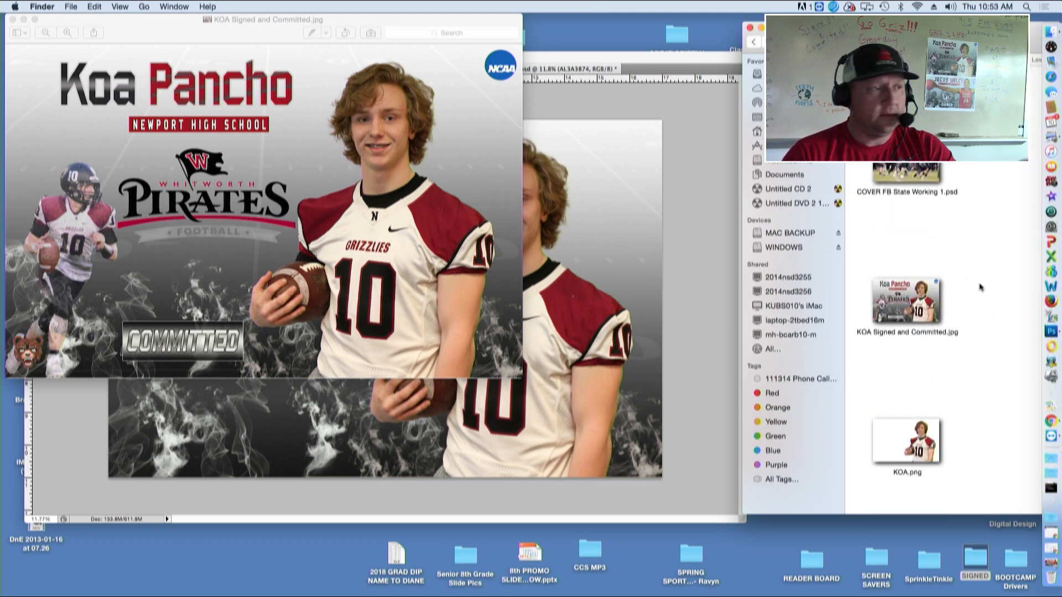
{"action": "left_click", "coordinate": [13, 20]}
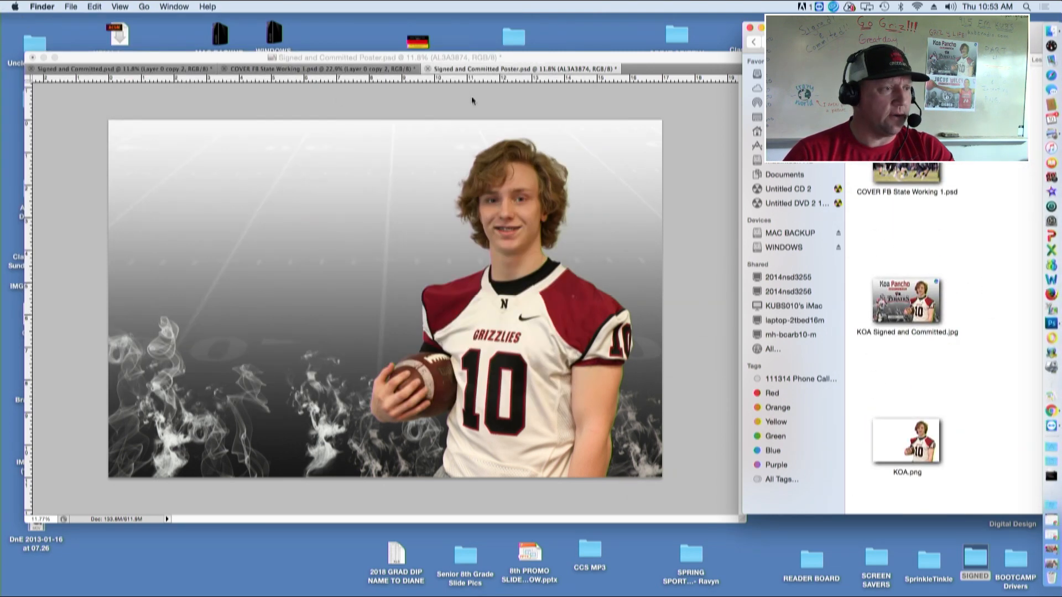
{"action": "left_click", "coordinate": [468, 71]}
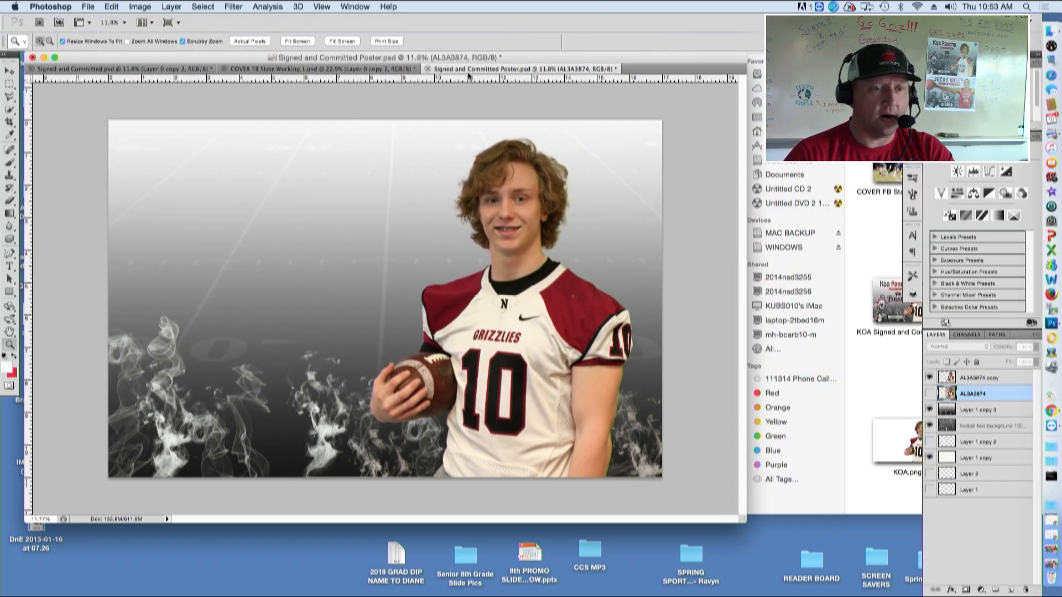
Look through the athlete's subfolder for poster assets and return to the SIGNED folder.
{"action": "left_click", "coordinate": [902, 386]}
{"action": "scroll", "coordinate": [934, 221], "scroll_direction": "down", "scroll_amount": 10}
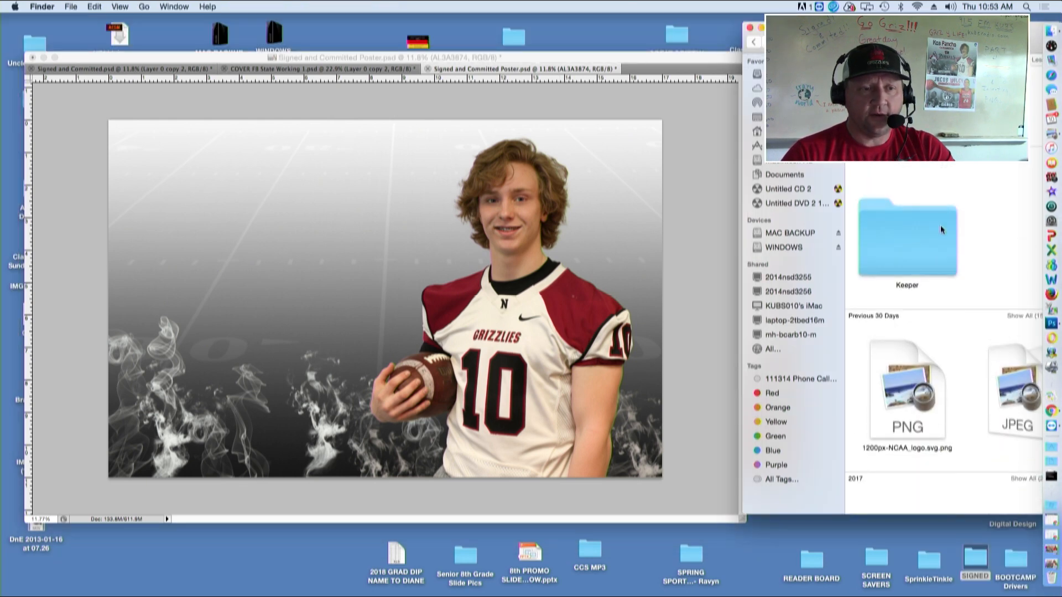
{"action": "scroll", "coordinate": [942, 230], "scroll_direction": "down", "scroll_amount": 5}
{"action": "scroll", "coordinate": [940, 228], "scroll_direction": "up", "scroll_amount": 15}
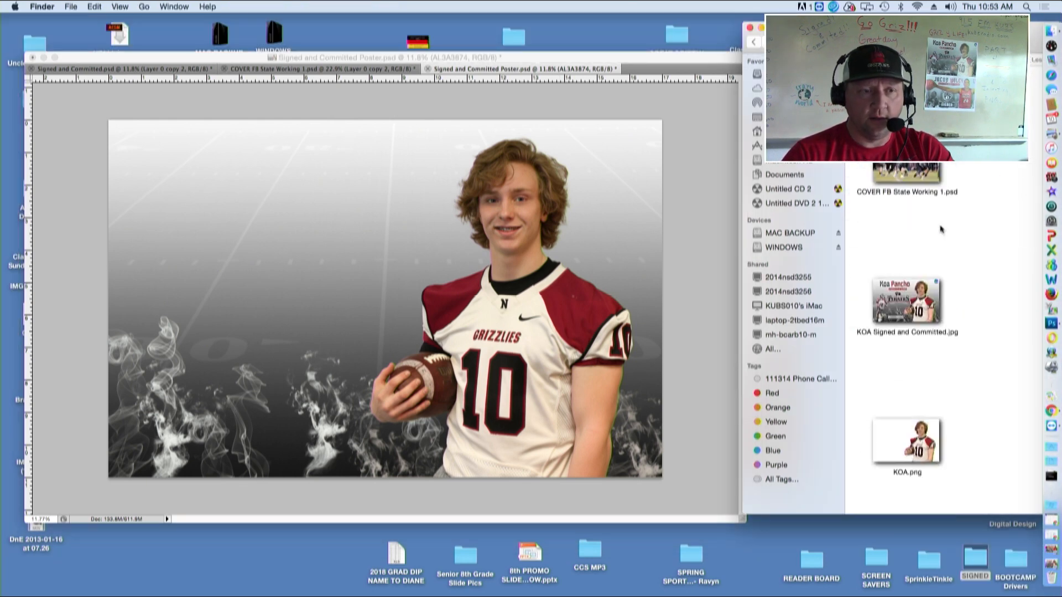
{"action": "scroll", "coordinate": [939, 227], "scroll_direction": "down", "scroll_amount": 10}
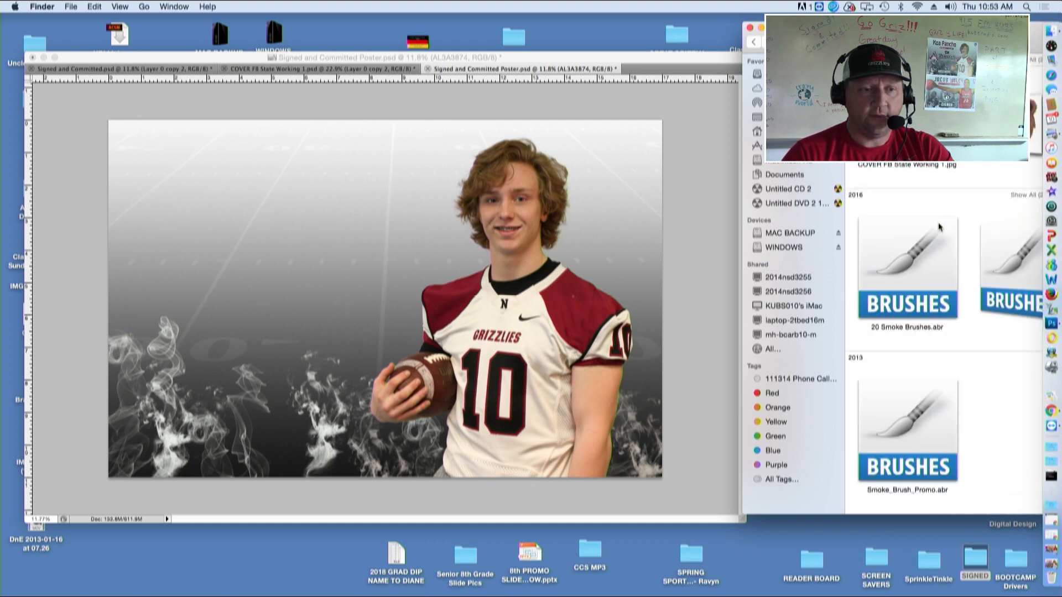
{"action": "left_click", "coordinate": [754, 42]}
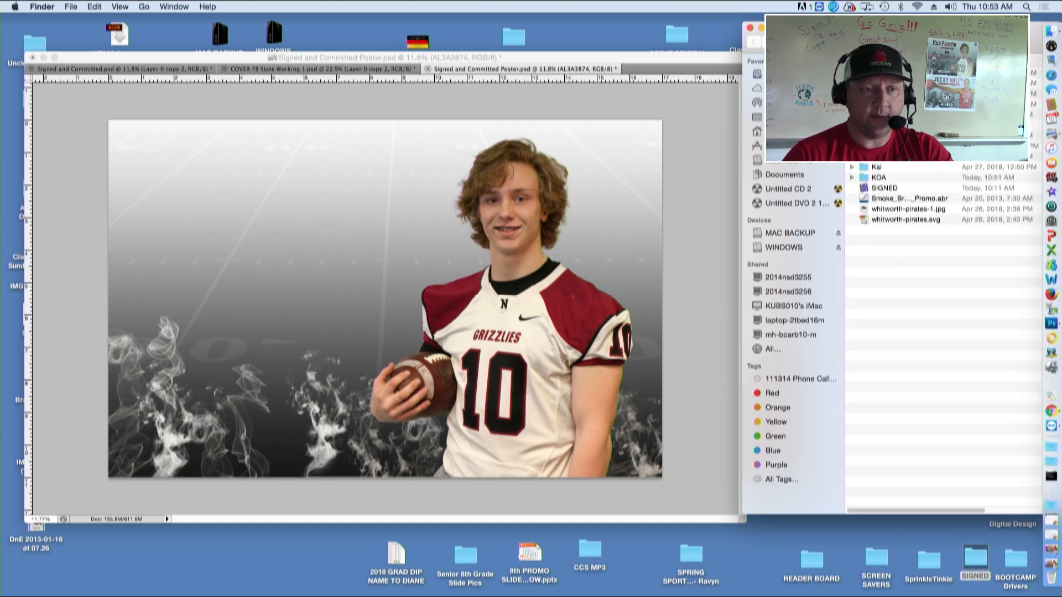
Place 1200px-NCAA_logo.svg.png from the SIGNED folder into the poster, scaled to about 8.8%, near the canvas's upper-right corner.
{"action": "left_click", "coordinate": [896, 104]}
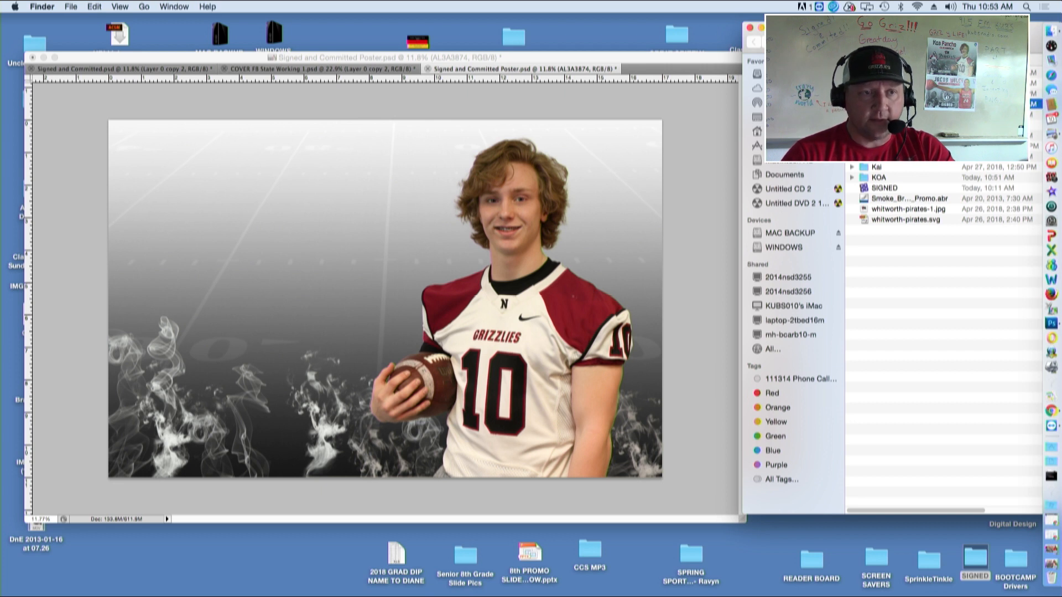
{"action": "left_click_drag", "start_coordinate": [896, 104], "coordinate": [599, 195]}
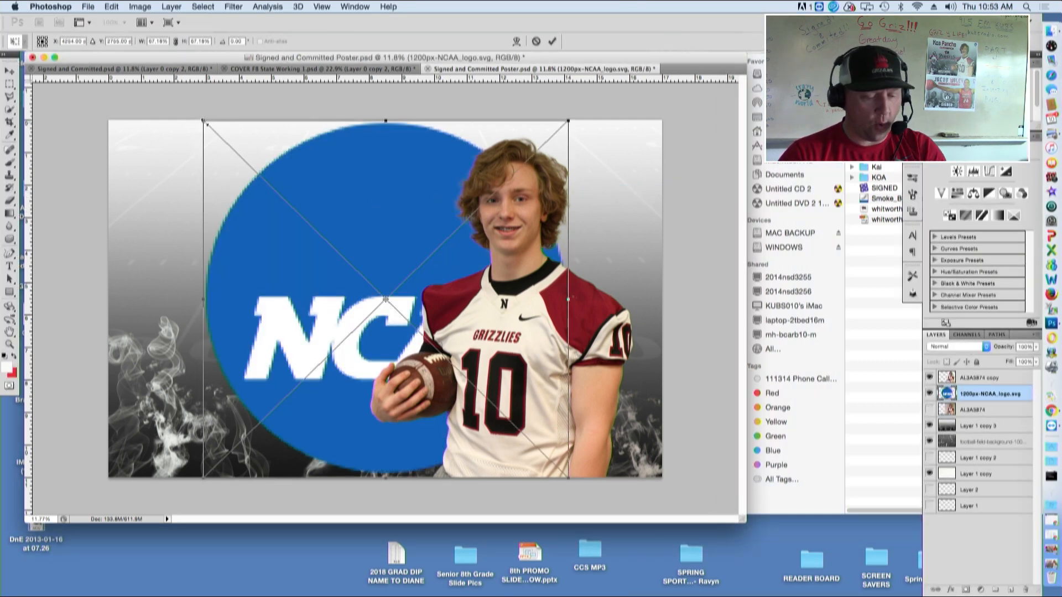
{"action": "left_click_drag", "start_coordinate": [204, 120], "coordinate": [514, 441]}
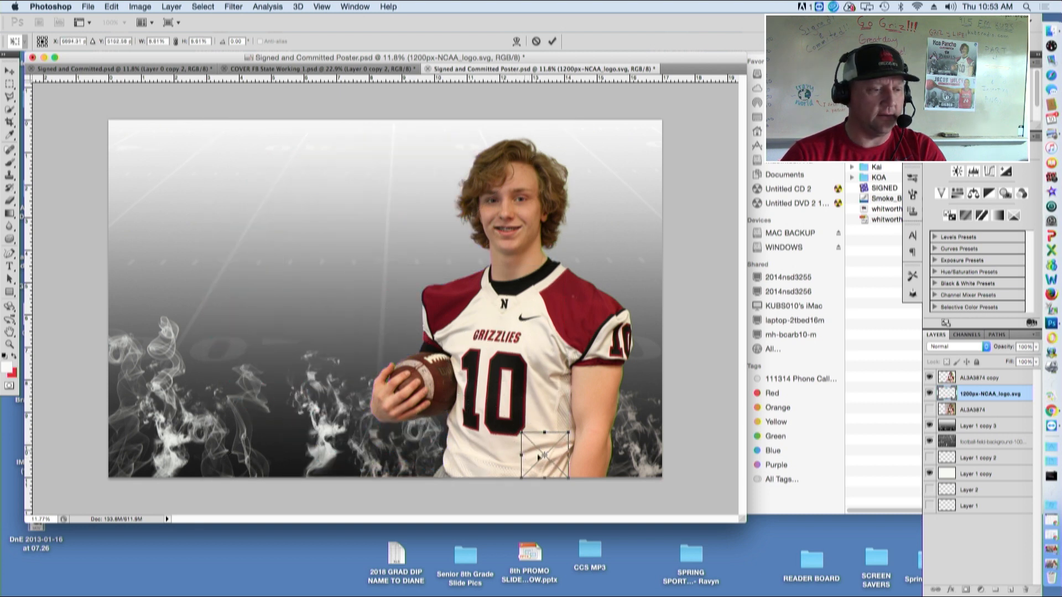
{"action": "left_click_drag", "start_coordinate": [575, 339], "coordinate": [630, 159]}
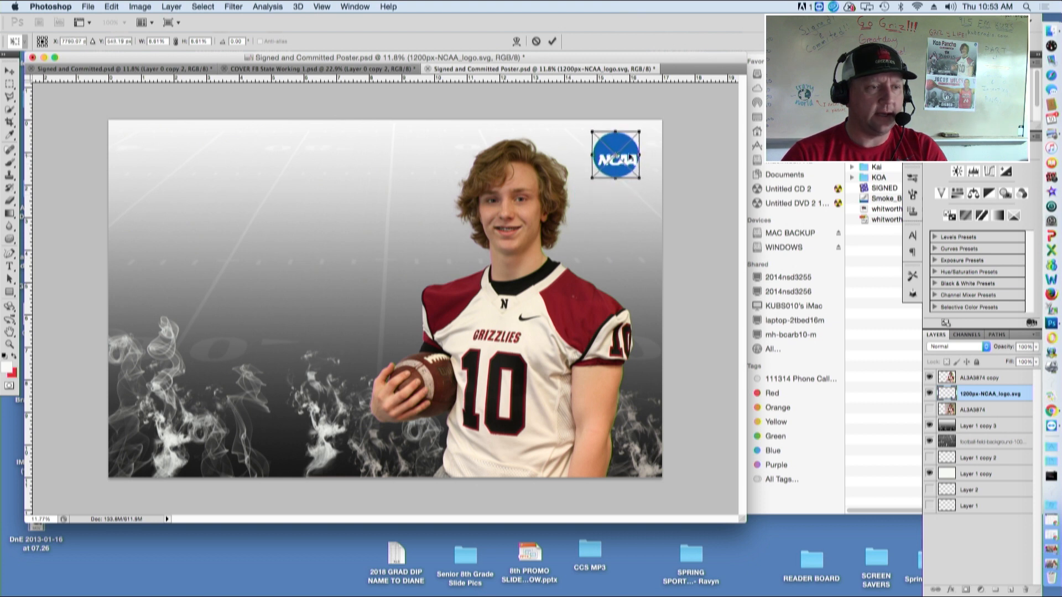
{"action": "left_click", "coordinate": [552, 41]}
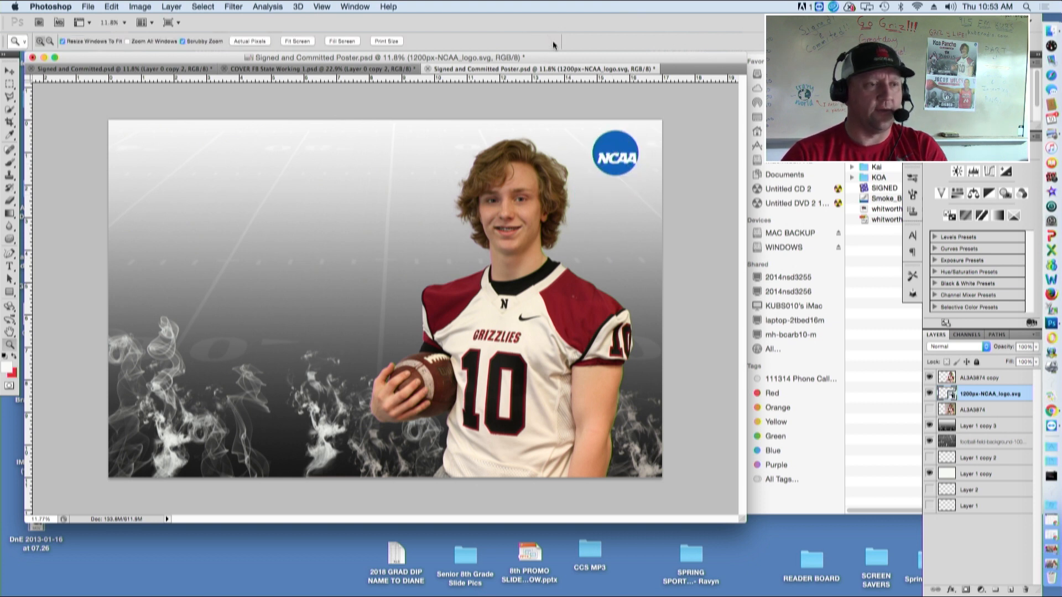
Compare the NCAA logo's placement with the finished poster, and rasterize the 1200px-NCAA_logo.svg layer, keeping it selected.
{"action": "left_click", "coordinate": [134, 69]}
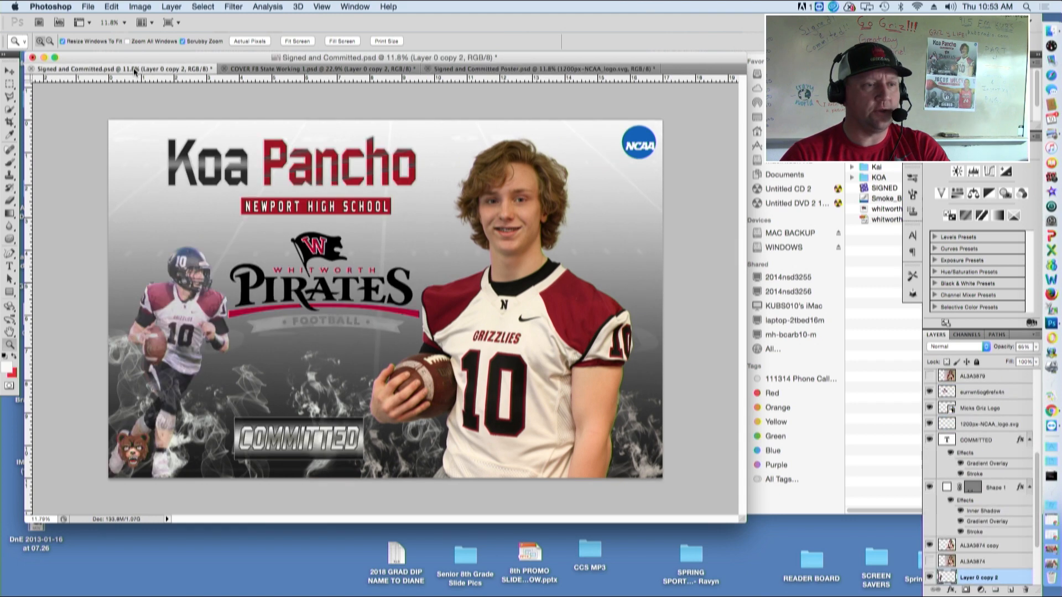
{"action": "left_click", "coordinate": [475, 70]}
{"action": "left_click", "coordinate": [186, 69]}
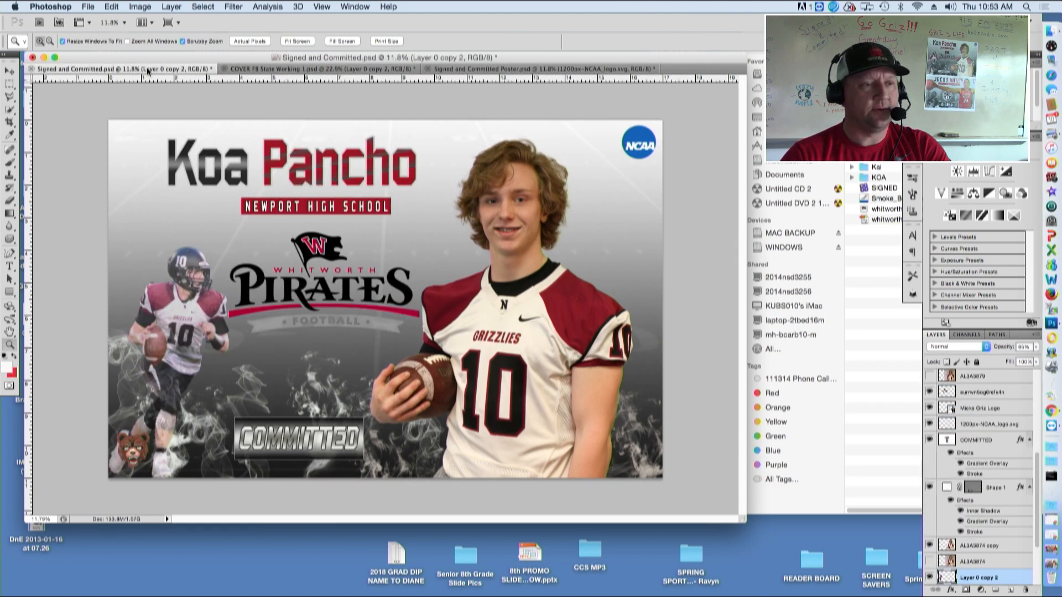
{"action": "left_click", "coordinate": [490, 71]}
{"action": "key", "text": "v"}
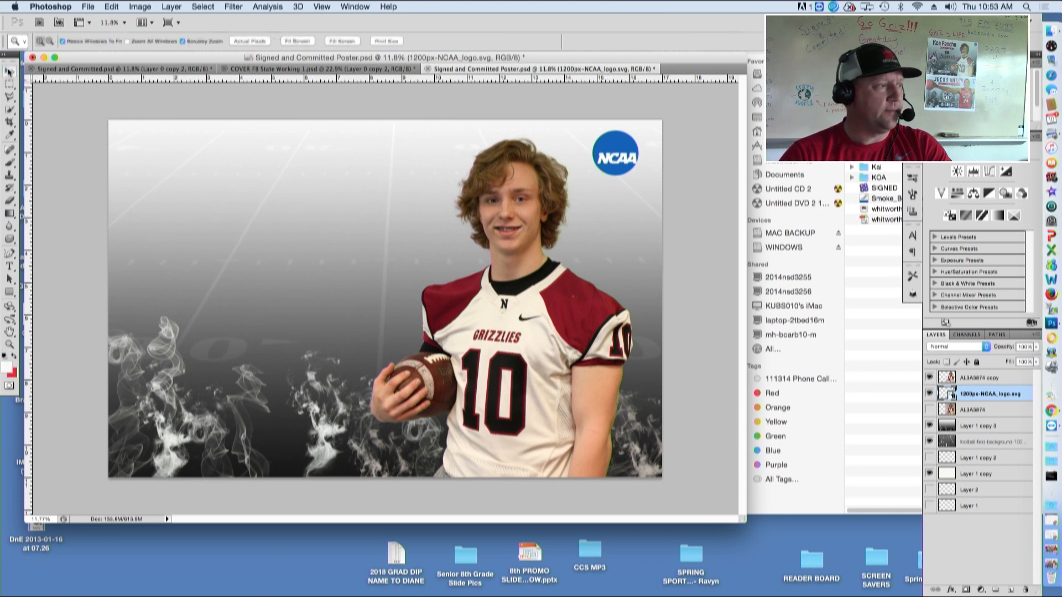
{"action": "right_click", "coordinate": [994, 392]}
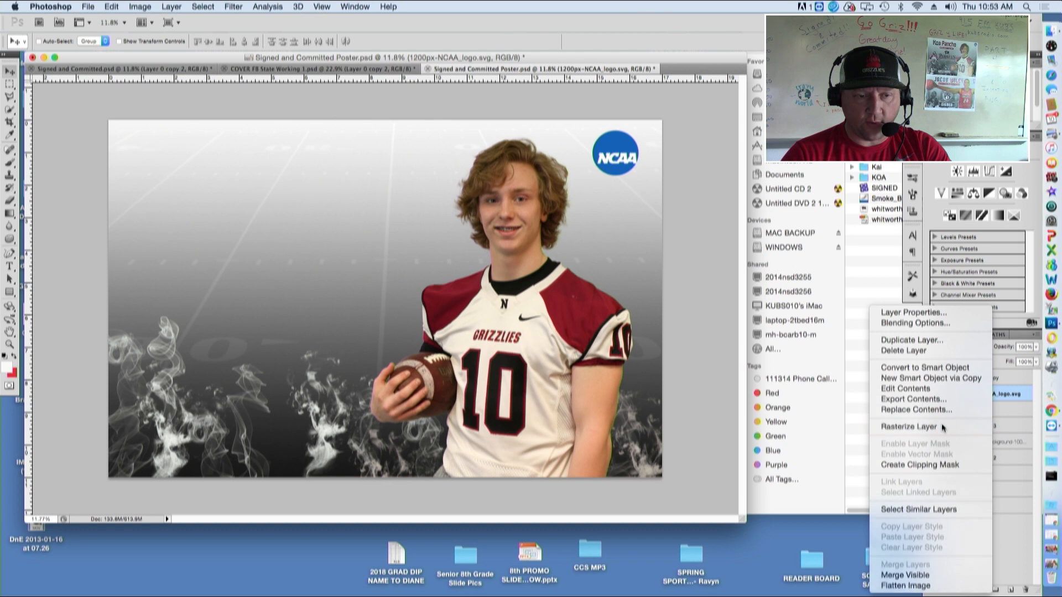
{"action": "left_click", "coordinate": [944, 427]}
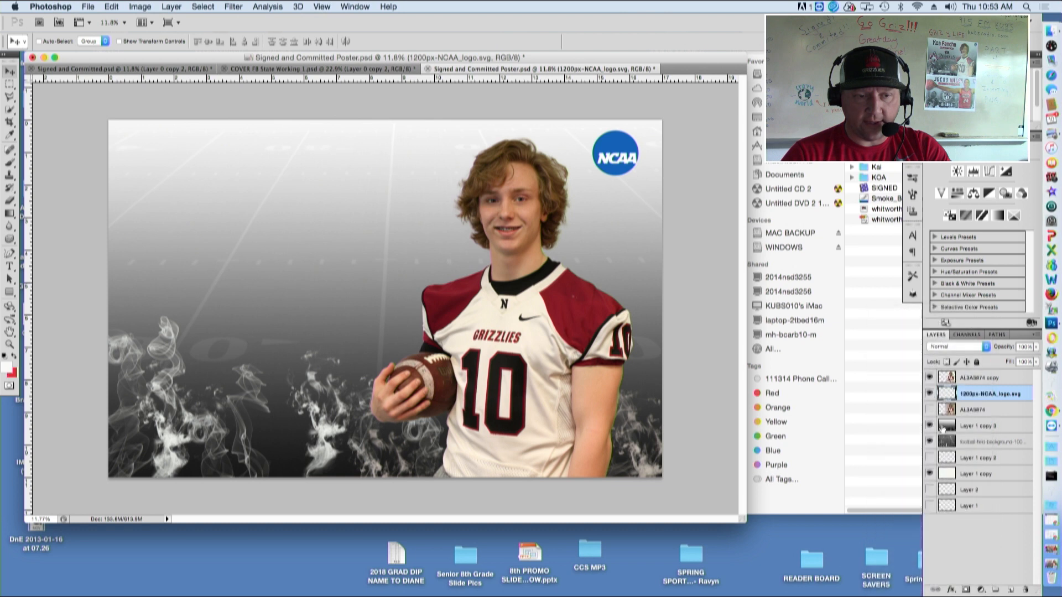
{"action": "left_click", "coordinate": [985, 381]}
{"action": "left_click", "coordinate": [986, 395]}
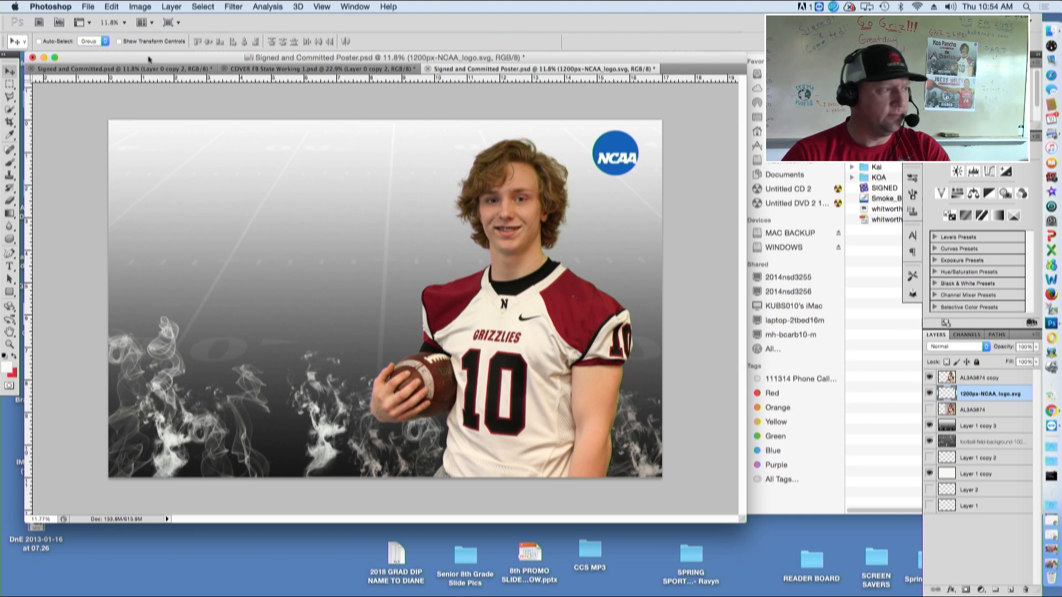
Move the NCAA logo slightly closer to the canvas's right edge.
{"action": "left_click_drag", "start_coordinate": [608, 158], "coordinate": [620, 162]}
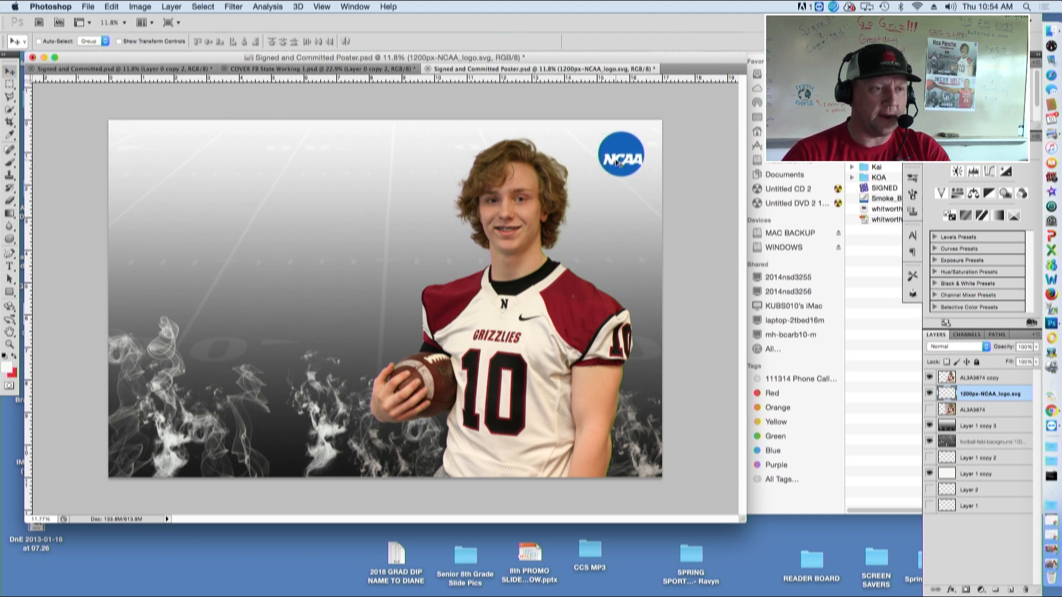
{"action": "left_click", "coordinate": [111, 7]}
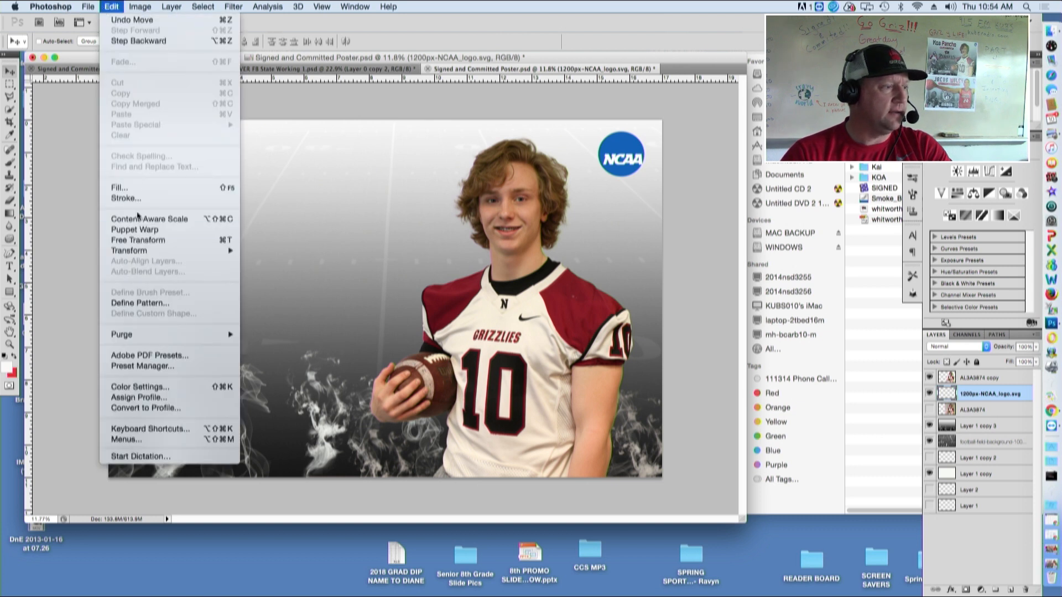
{"action": "mouse_move", "coordinate": [145, 253]}
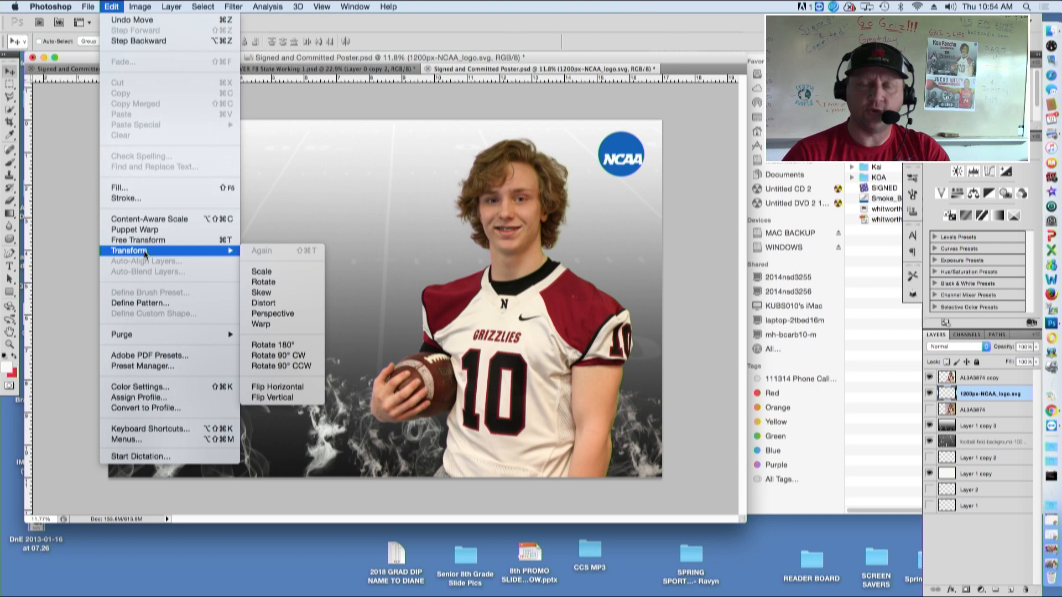
{"action": "left_click", "coordinate": [265, 276]}
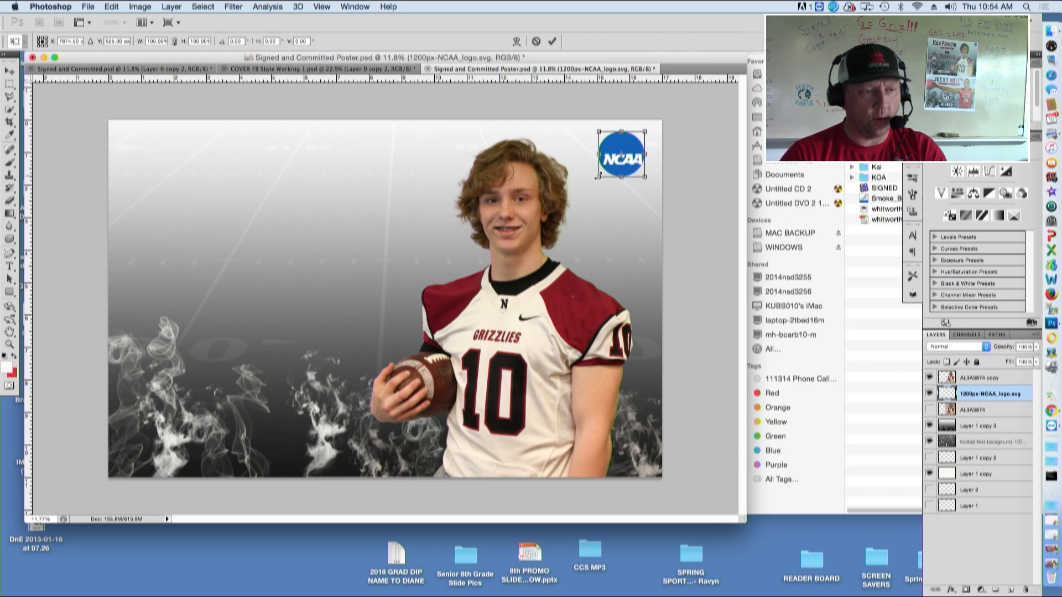
{"action": "left_click_drag", "start_coordinate": [598, 177], "coordinate": [612, 164]}
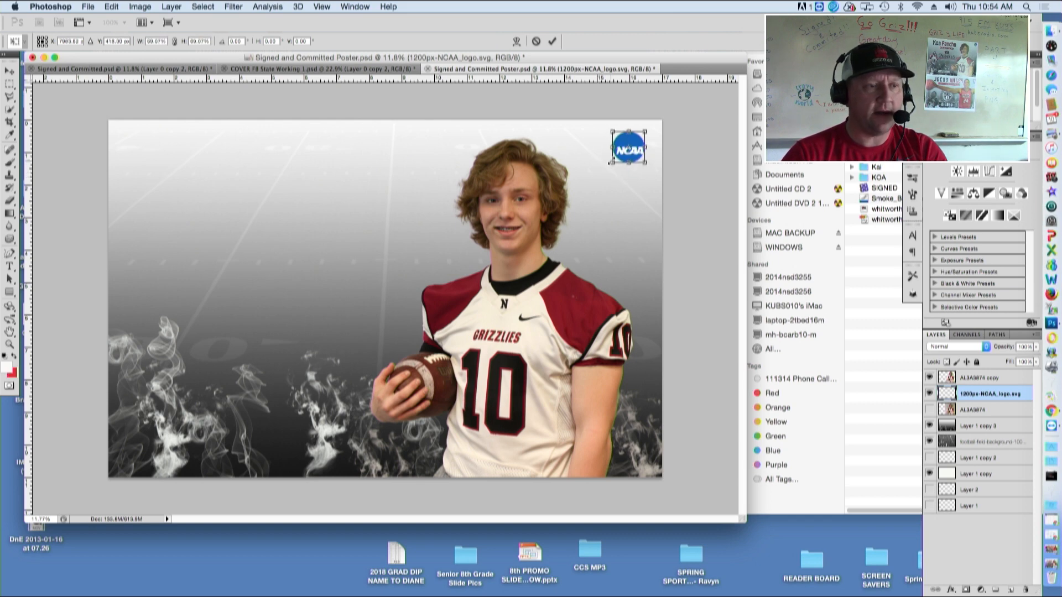
Compare the NCAA logo's size with Signed and Committed.psd, and scale the logo down to about 73%, keeping its upper-right corner in place.
{"action": "left_click", "coordinate": [188, 70]}
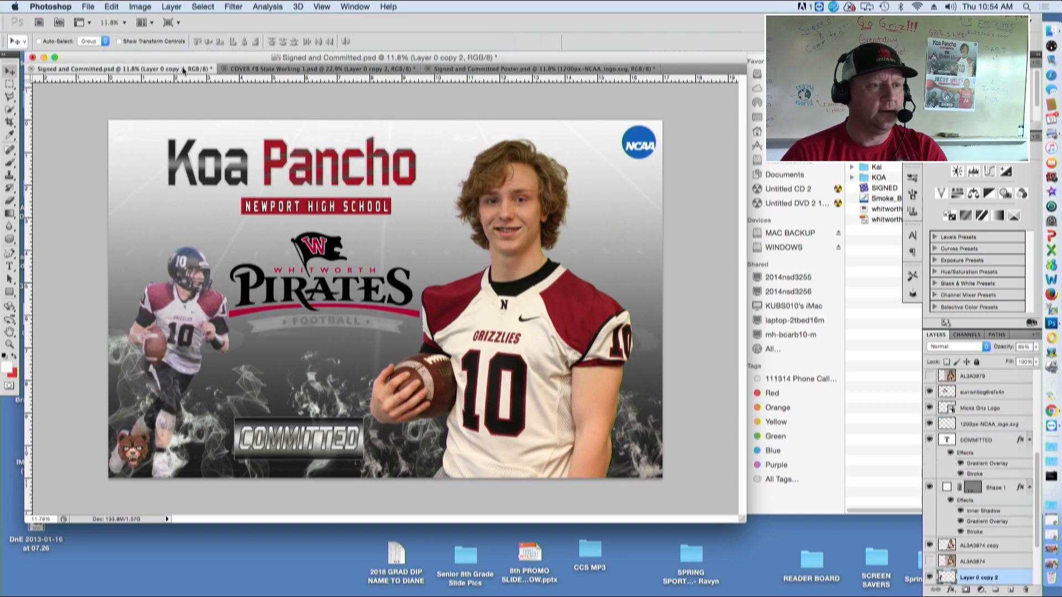
{"action": "left_click", "coordinate": [447, 70]}
{"action": "left_click", "coordinate": [183, 69]}
{"action": "left_click", "coordinate": [495, 69]}
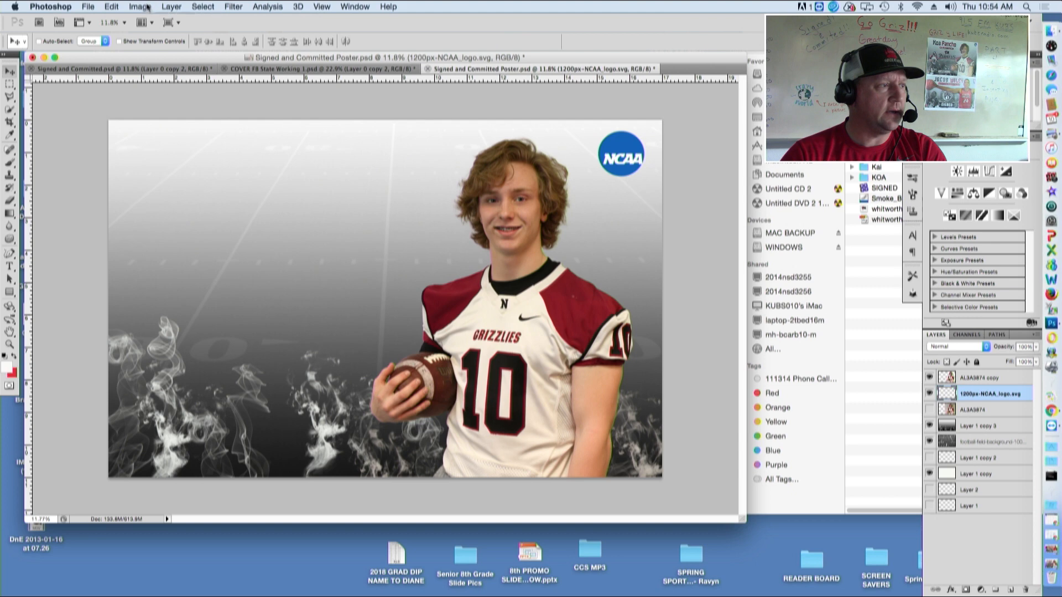
{"action": "left_click", "coordinate": [112, 7]}
{"action": "mouse_move", "coordinate": [182, 250]}
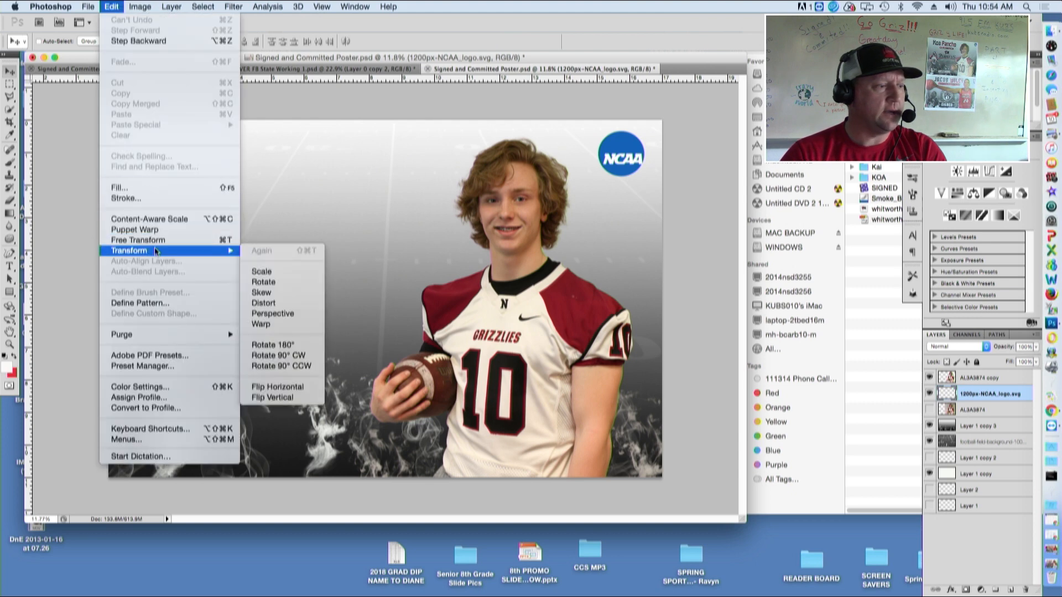
{"action": "left_click", "coordinate": [271, 270]}
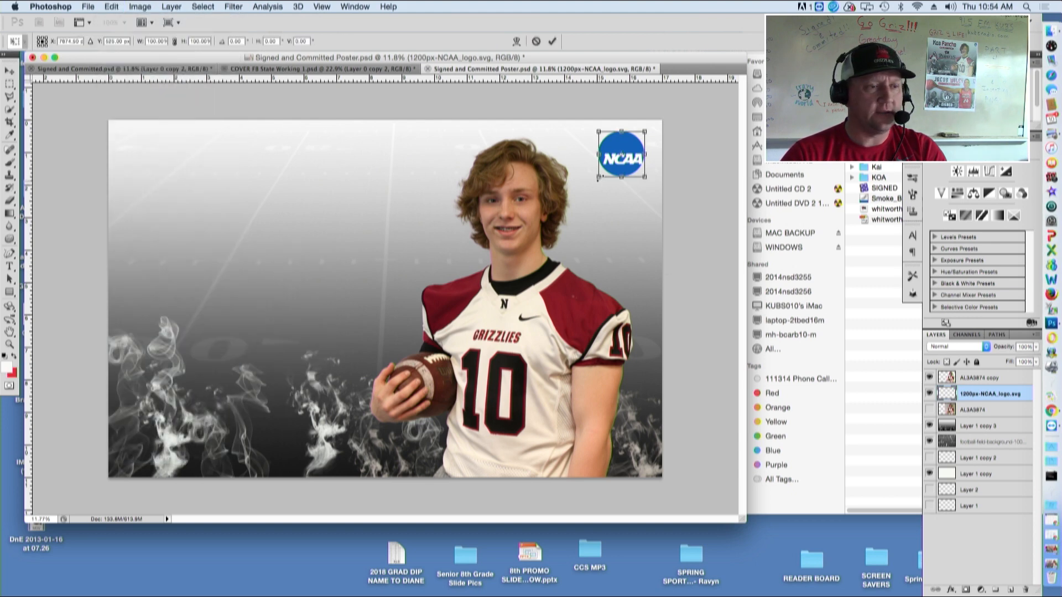
{"action": "left_click_drag", "start_coordinate": [599, 177], "coordinate": [611, 165]}
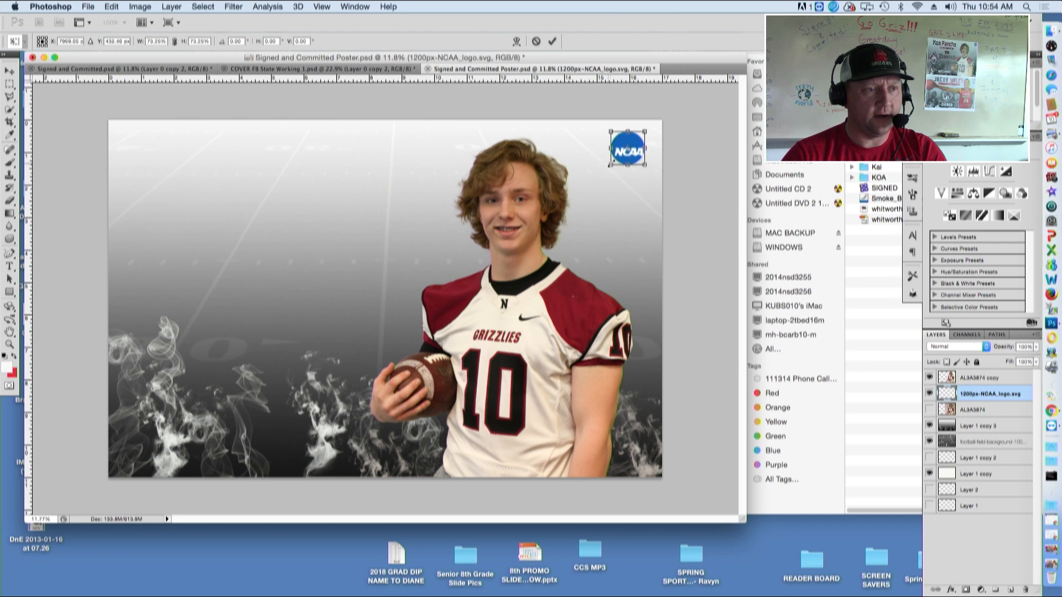
{"action": "left_click", "coordinate": [552, 41]}
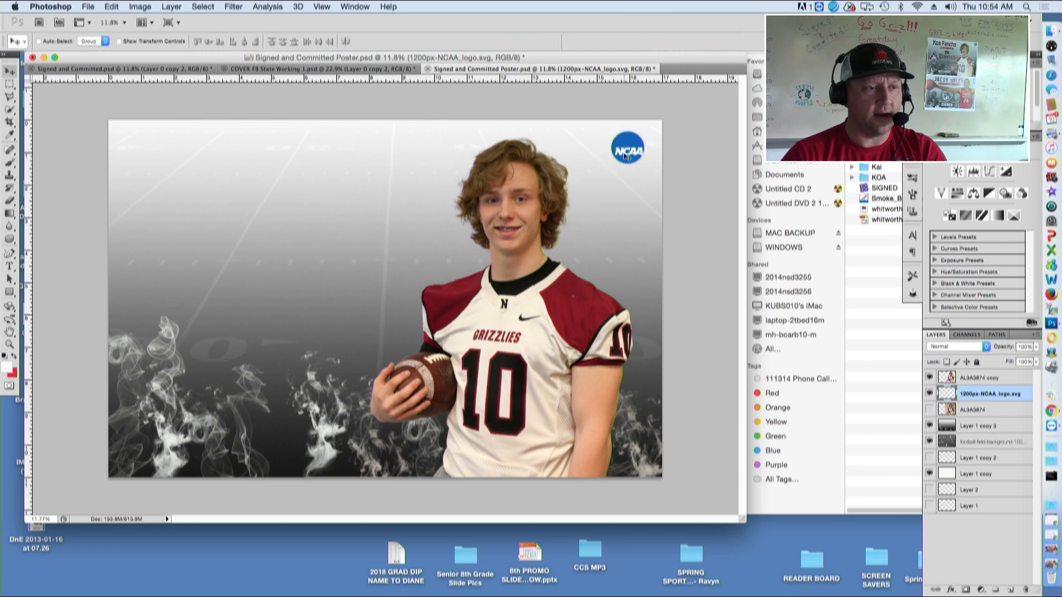
Move the NCAA logo slightly further into the canvas's upper-right corner, checking its position against Signed and Committed.psd.
{"action": "left_click", "coordinate": [170, 69]}
{"action": "left_click", "coordinate": [453, 69]}
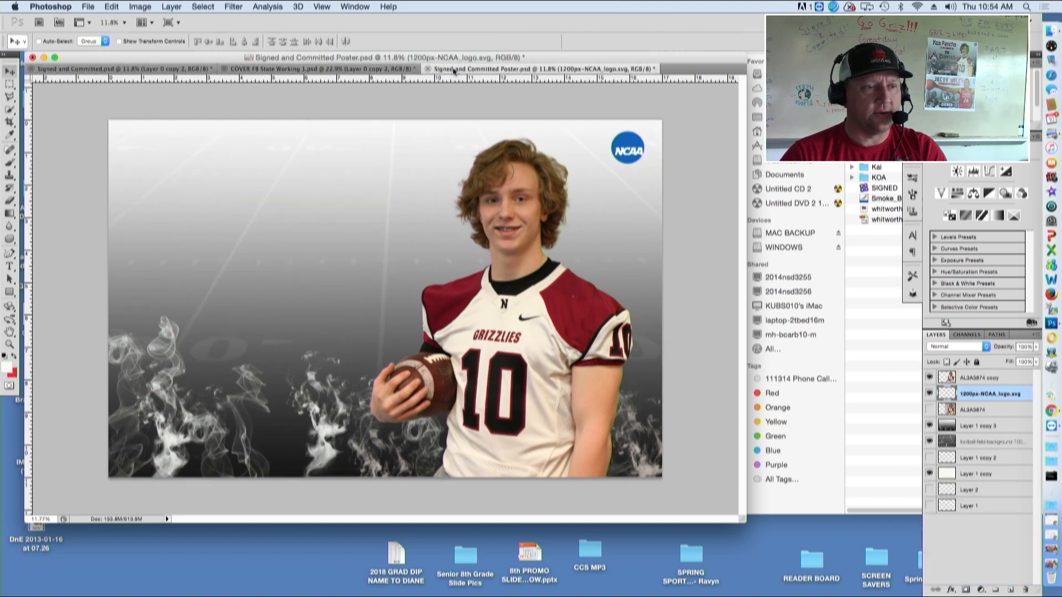
{"action": "left_click_drag", "start_coordinate": [626, 149], "coordinate": [632, 145]}
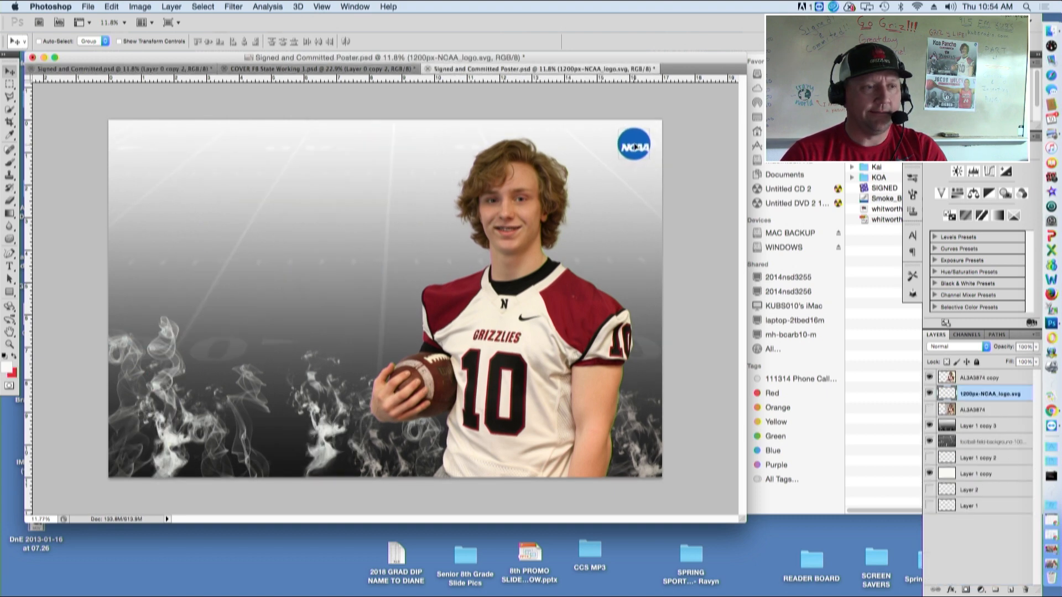
{"action": "left_click", "coordinate": [111, 69]}
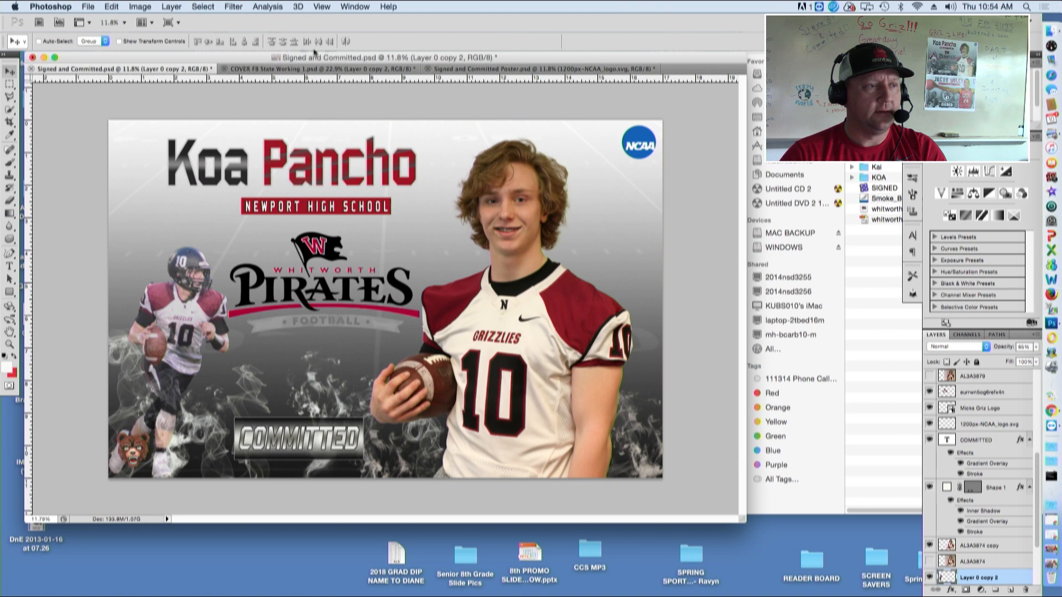
{"action": "left_click", "coordinate": [458, 69]}
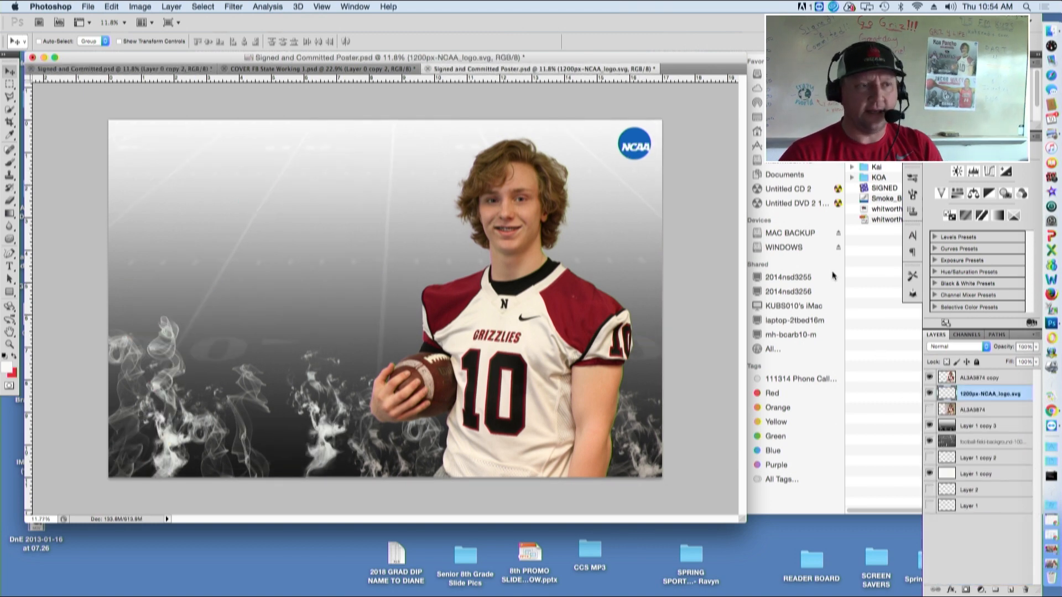
Save Signed and Committed Poster.psd, and open the athlete's subfolder inside the SIGNED folder in Finder.
{"action": "left_click", "coordinate": [88, 6]}
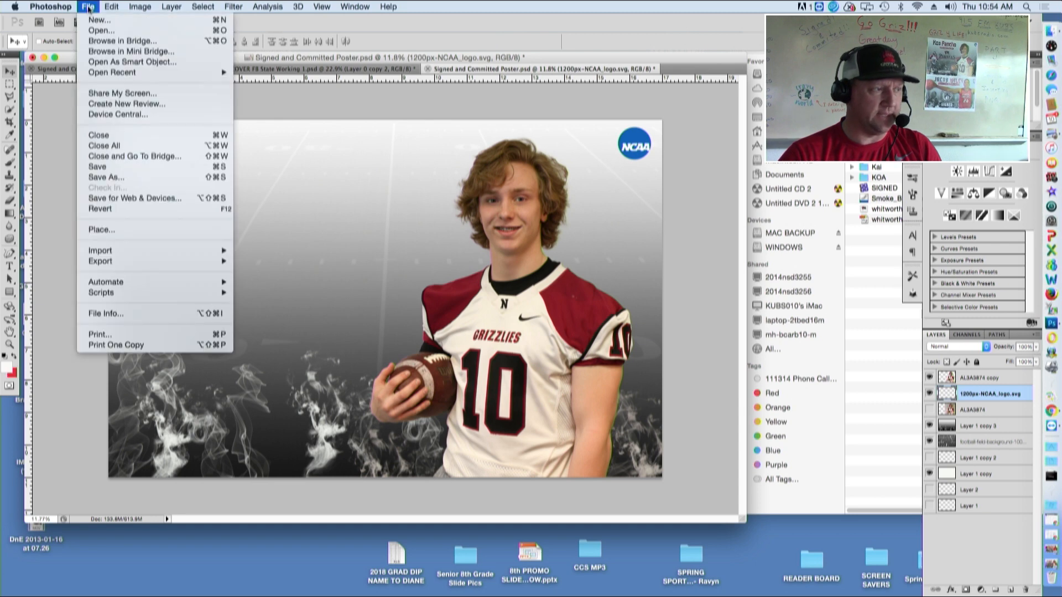
{"action": "left_click", "coordinate": [97, 167]}
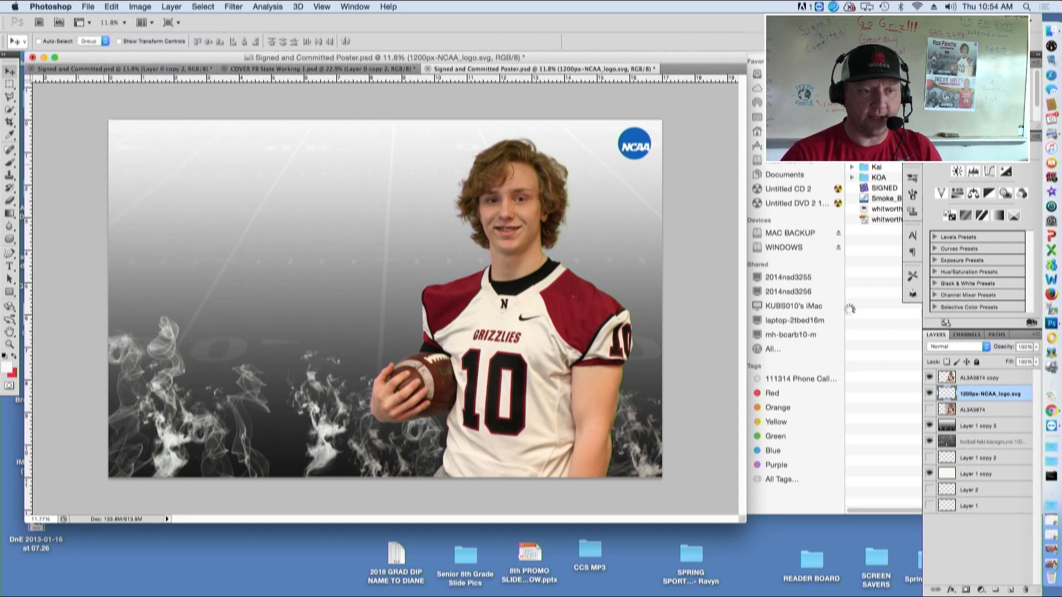
{"action": "left_click", "coordinate": [861, 294]}
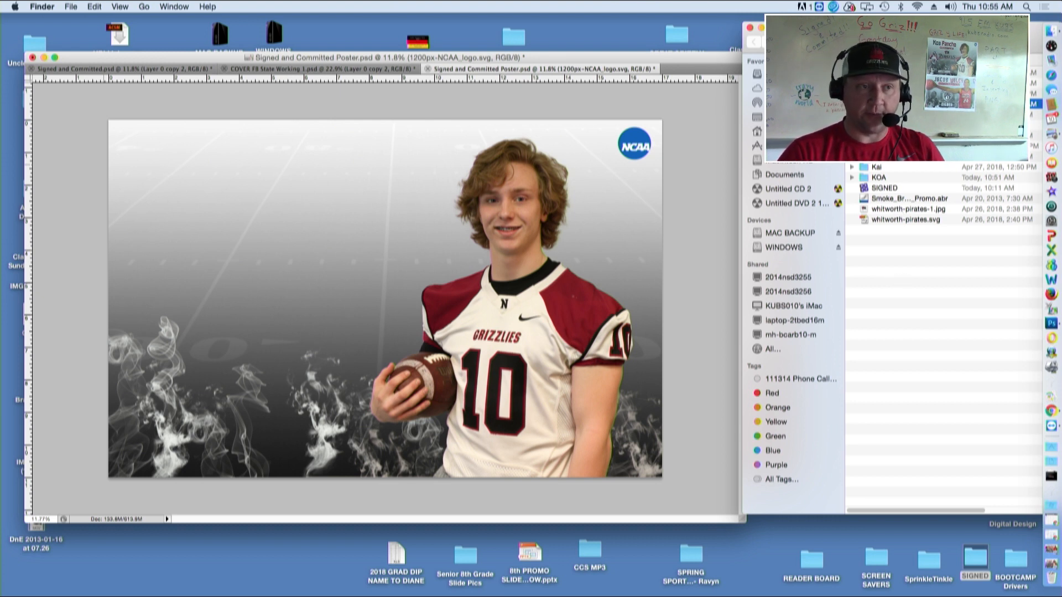
{"action": "double_click", "coordinate": [884, 179]}
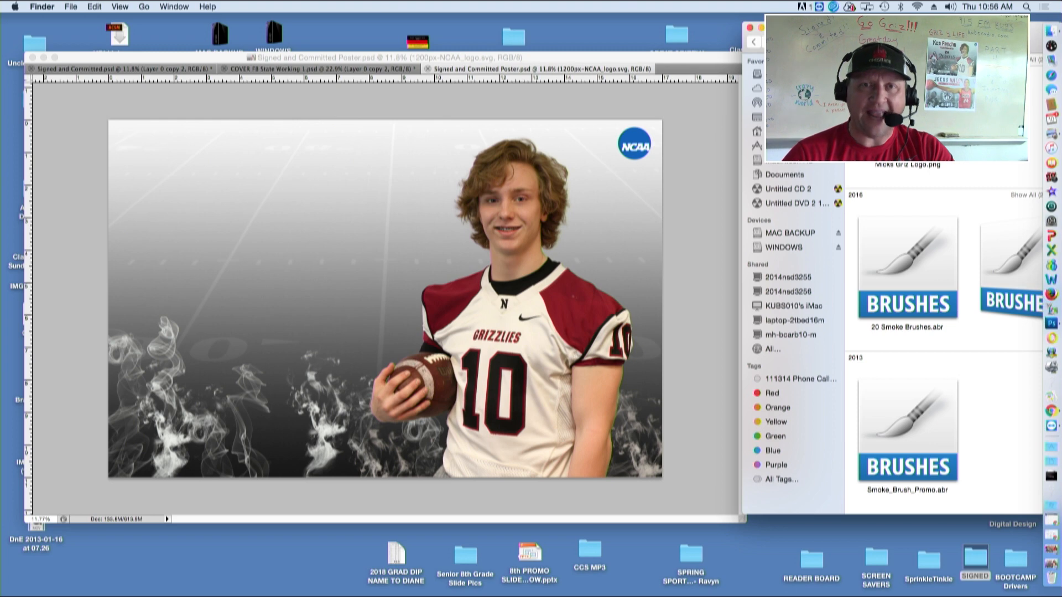
Place Micks Griz Logo.png from the athlete's subfolder into the poster's lower-left corner, scaled to about 112%.
{"action": "left_click_drag", "start_coordinate": [876, 107], "coordinate": [209, 391]}
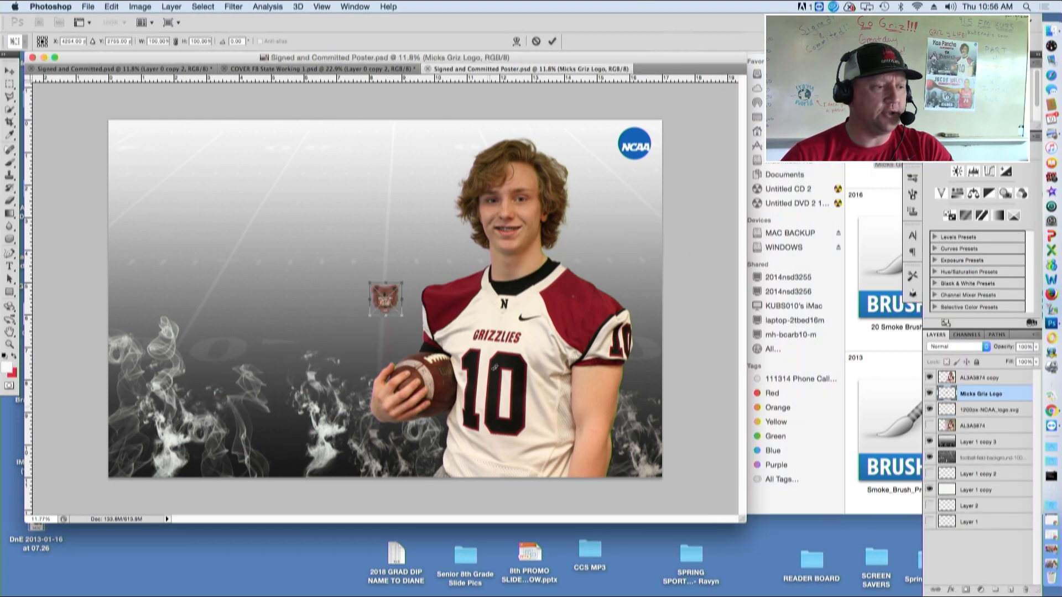
{"action": "left_click_drag", "start_coordinate": [397, 302], "coordinate": [149, 453]}
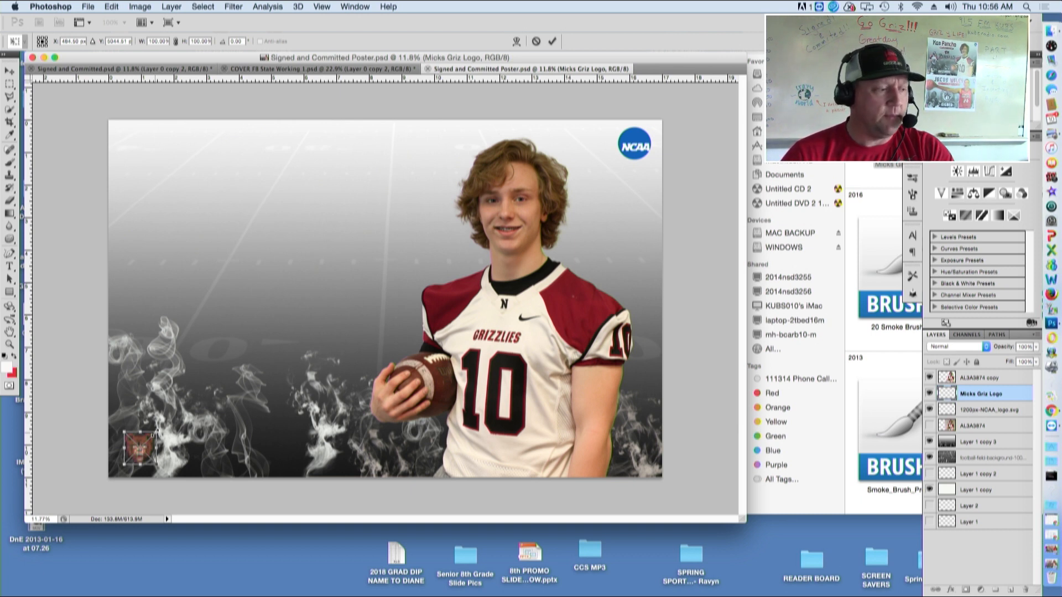
{"action": "left_click_drag", "start_coordinate": [155, 431], "coordinate": [160, 427]}
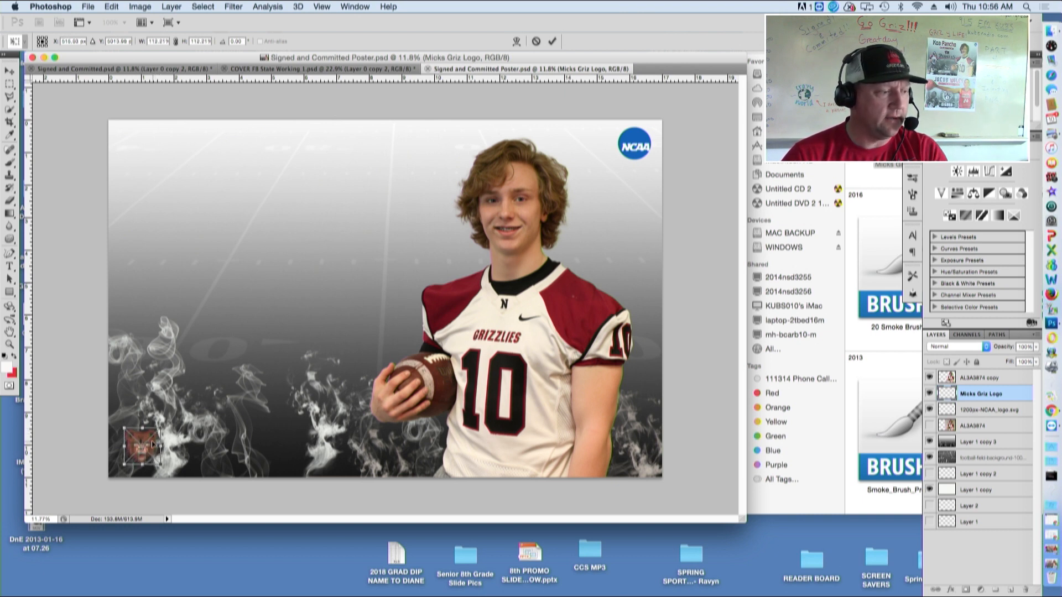
{"action": "left_click", "coordinate": [552, 41]}
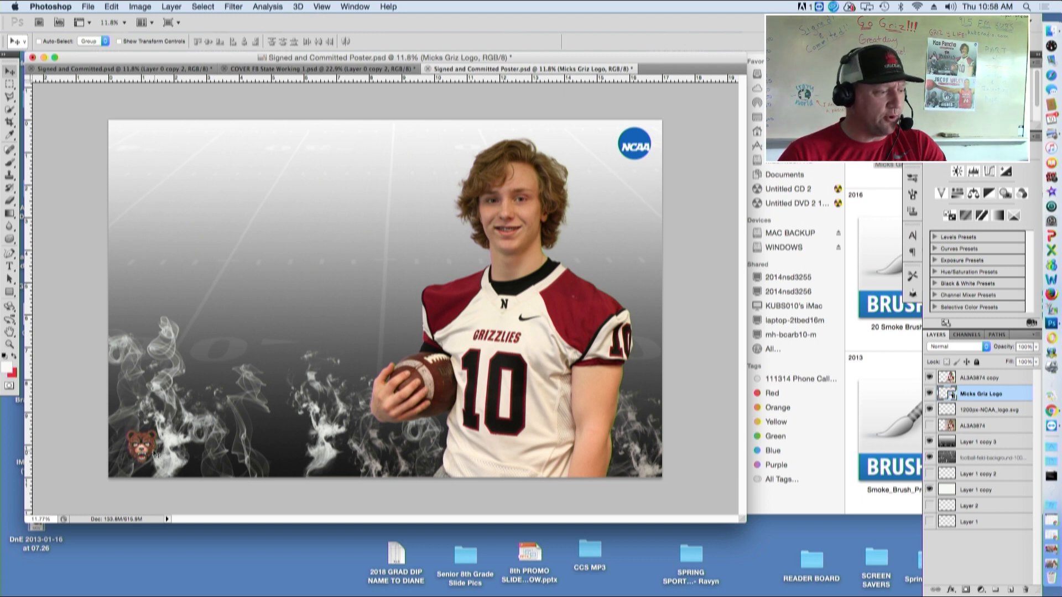
Compare the bear logo with the finished poster, rasterize the Micks Griz Logo layer, and move it slightly closer to the canvas's lower-left corner.
{"action": "left_click", "coordinate": [118, 70]}
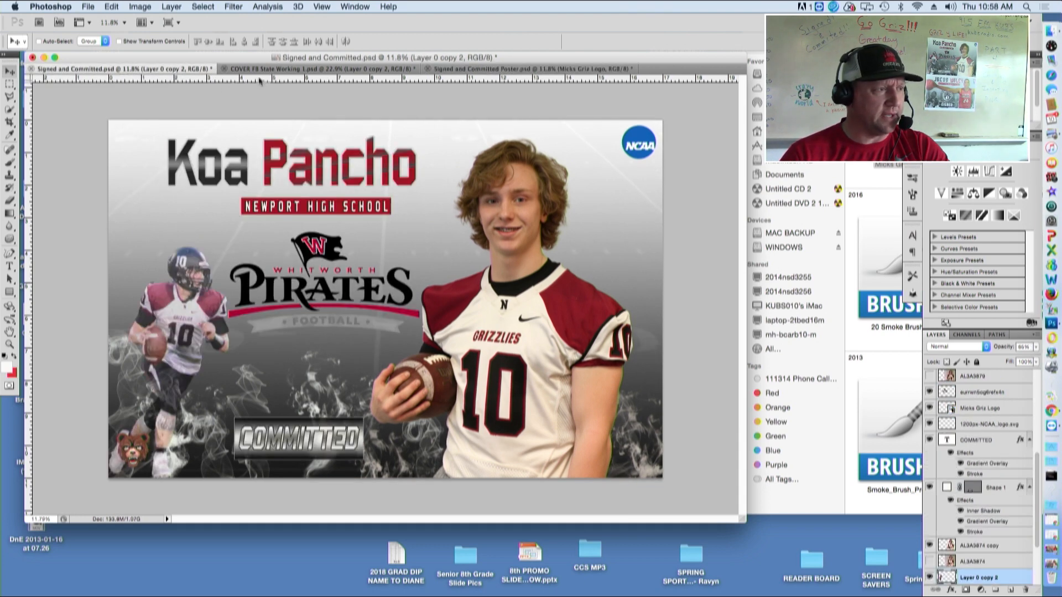
{"action": "left_click", "coordinate": [512, 69]}
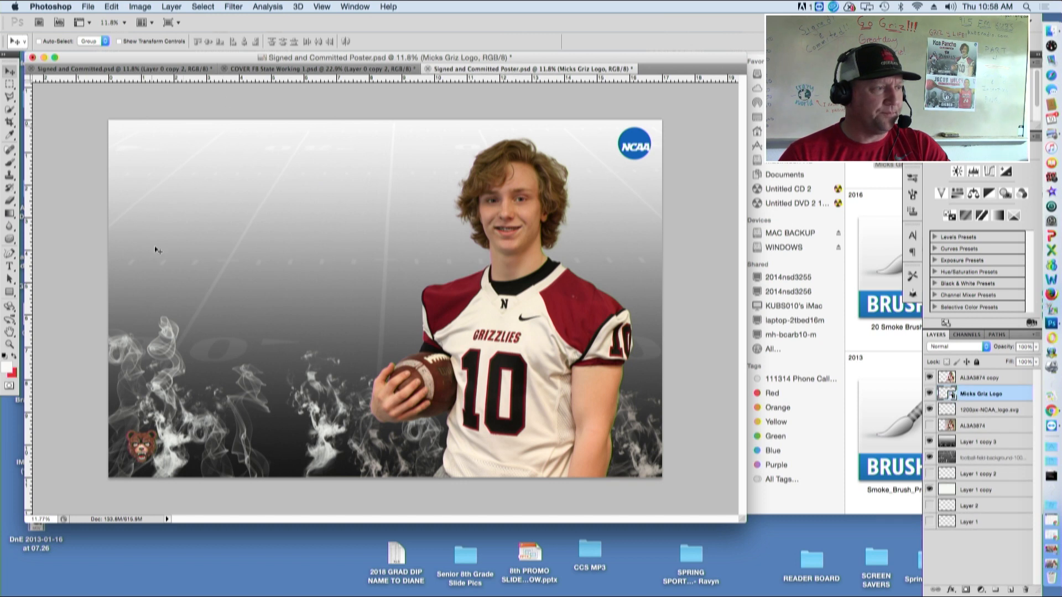
{"action": "right_click", "coordinate": [975, 396]}
{"action": "left_click", "coordinate": [960, 427]}
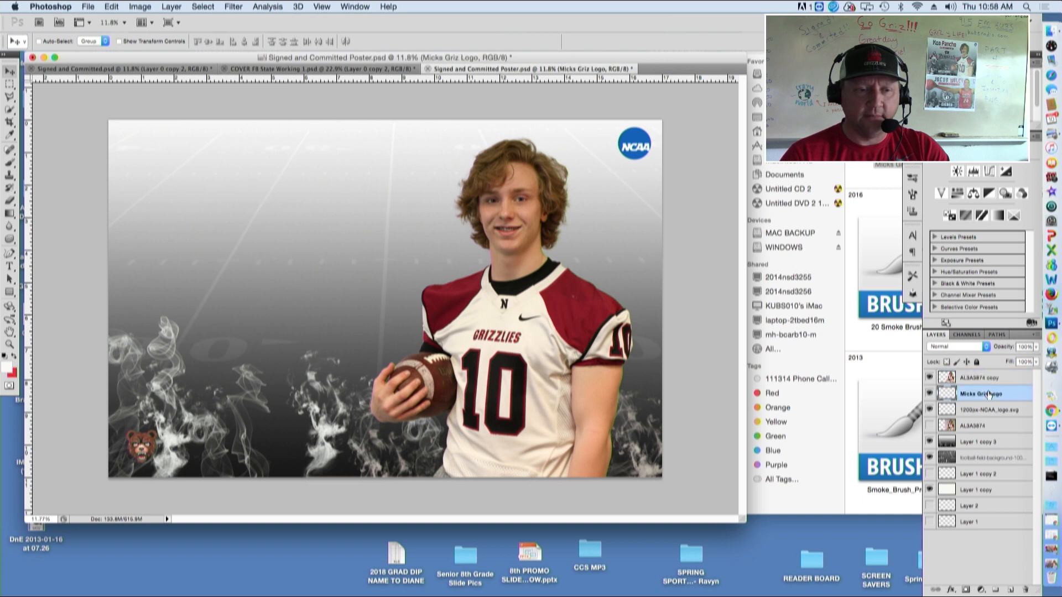
{"action": "left_click_drag", "start_coordinate": [148, 446], "coordinate": [141, 449]}
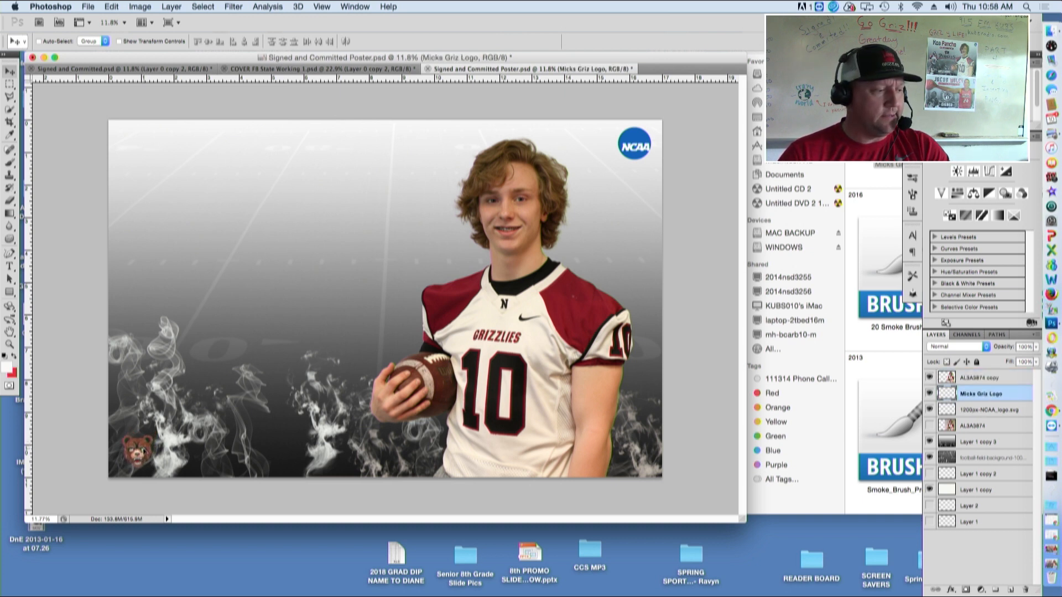
Scale the Micks Griz Logo layer up to about 109%, checking the bear logo against Signed and Committed.psd.
{"action": "left_click", "coordinate": [93, 68]}
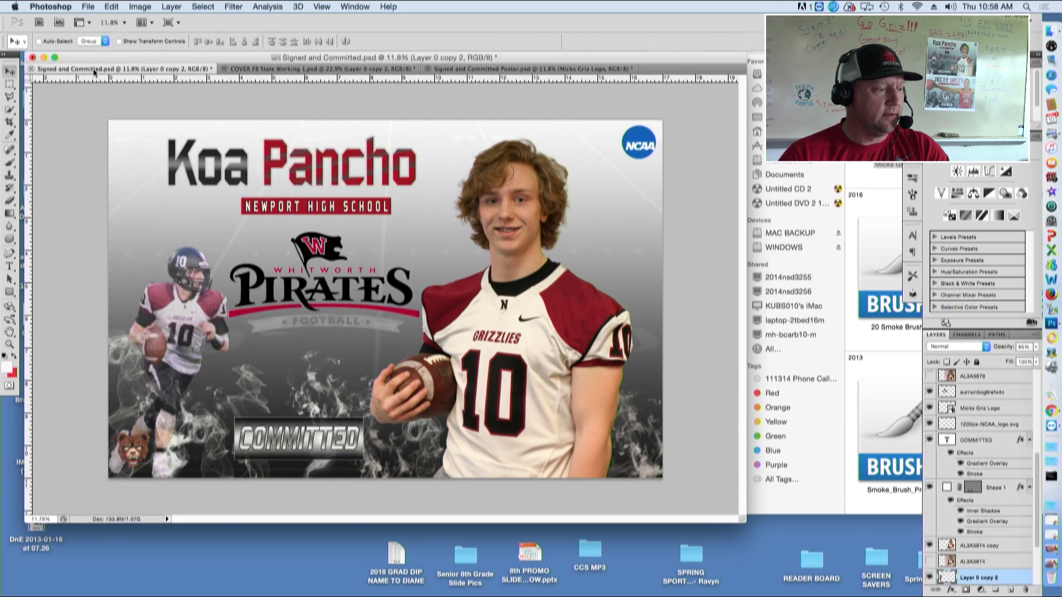
{"action": "left_click", "coordinate": [527, 69]}
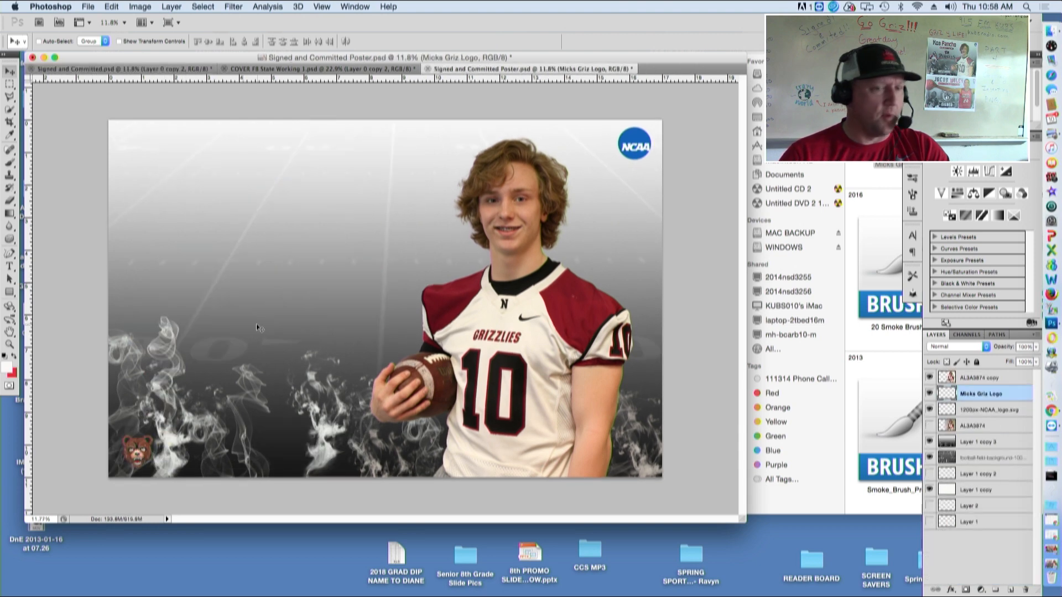
{"action": "left_click", "coordinate": [111, 6]}
{"action": "mouse_move", "coordinate": [144, 252]}
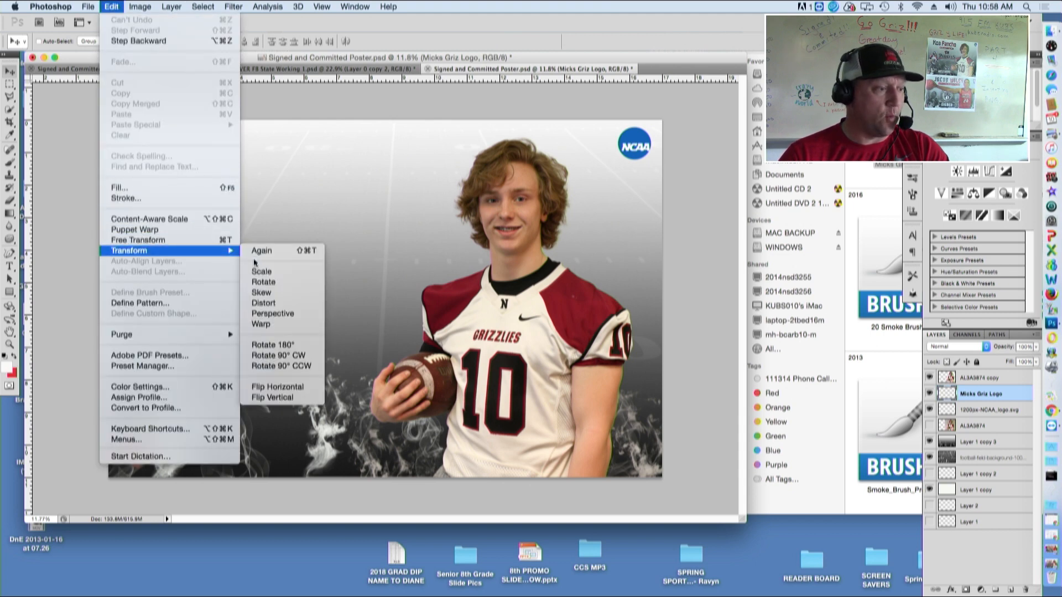
{"action": "left_click", "coordinate": [262, 272]}
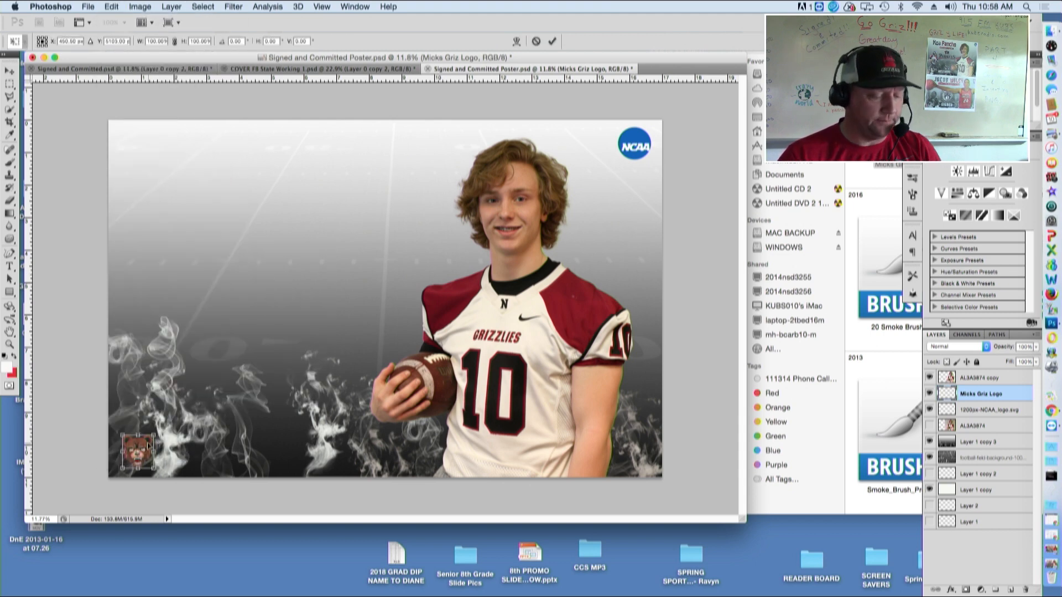
{"action": "left_click_drag", "start_coordinate": [154, 435], "coordinate": [157, 432]}
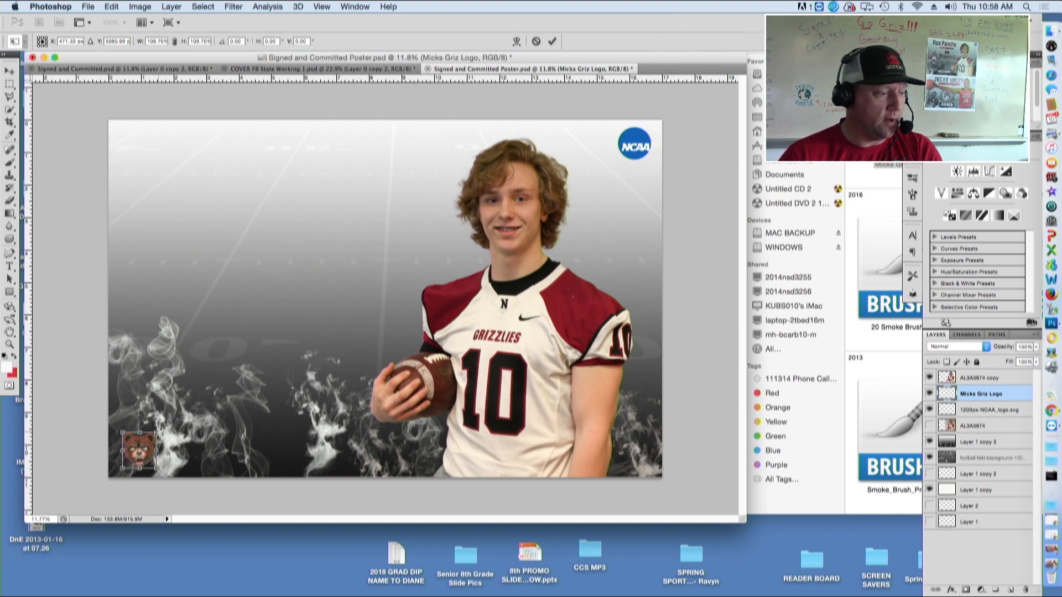
{"action": "left_click", "coordinate": [552, 41]}
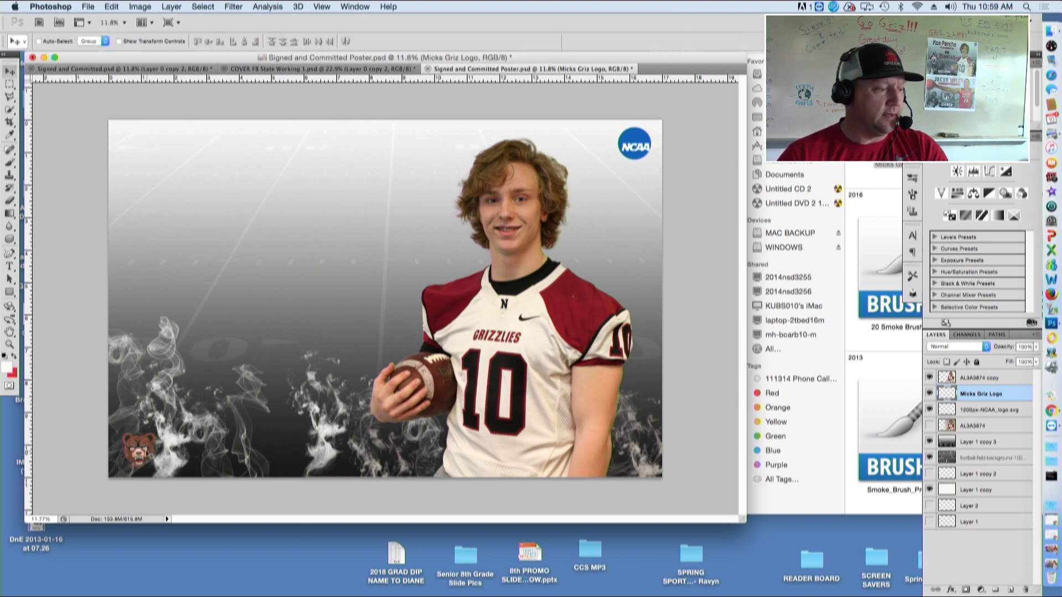
{"action": "left_click", "coordinate": [133, 69]}
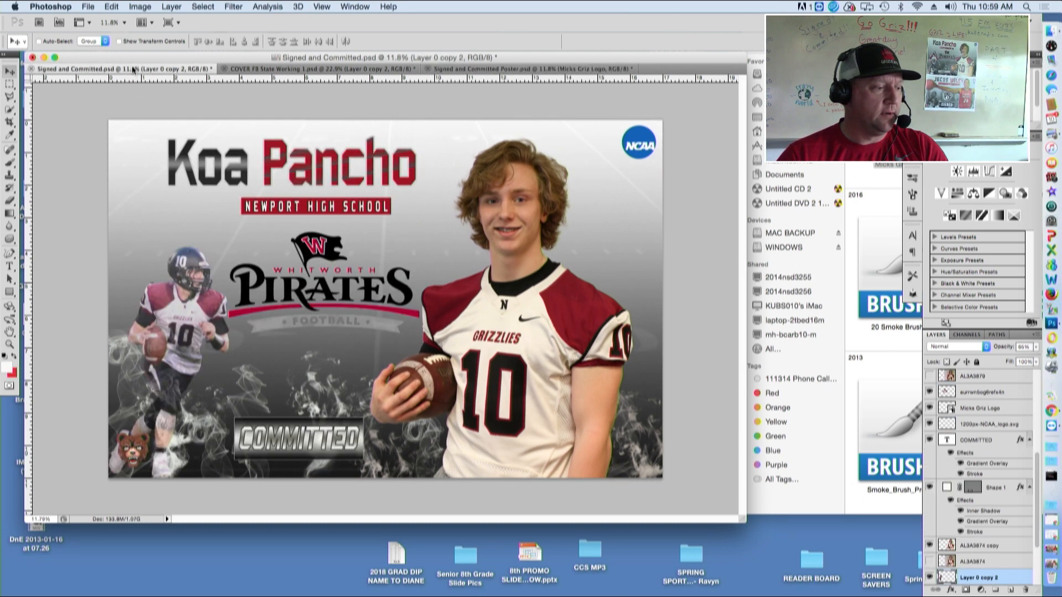
{"action": "left_click", "coordinate": [495, 68]}
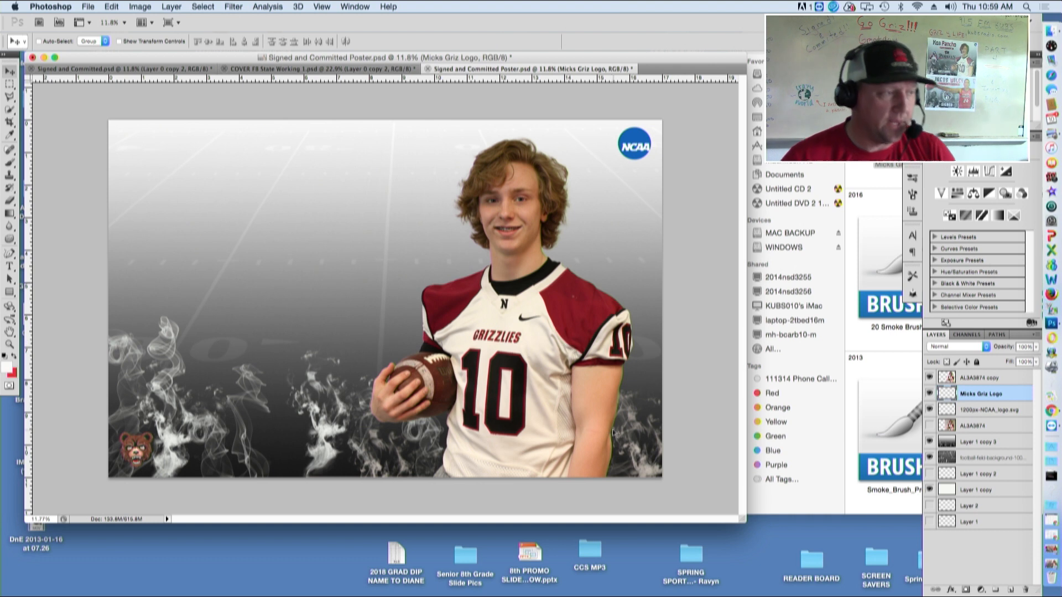
Save Signed and Committed Poster.psd, check the finished poster, and bring up COVER FB State Working 1.psd.
{"action": "left_click", "coordinate": [91, 8]}
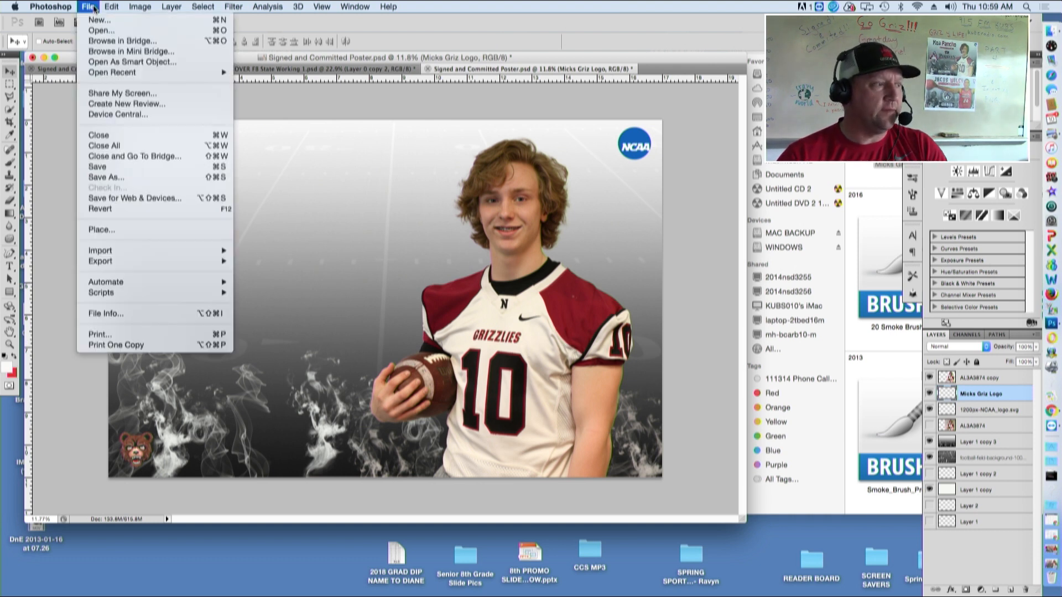
{"action": "left_click", "coordinate": [111, 168]}
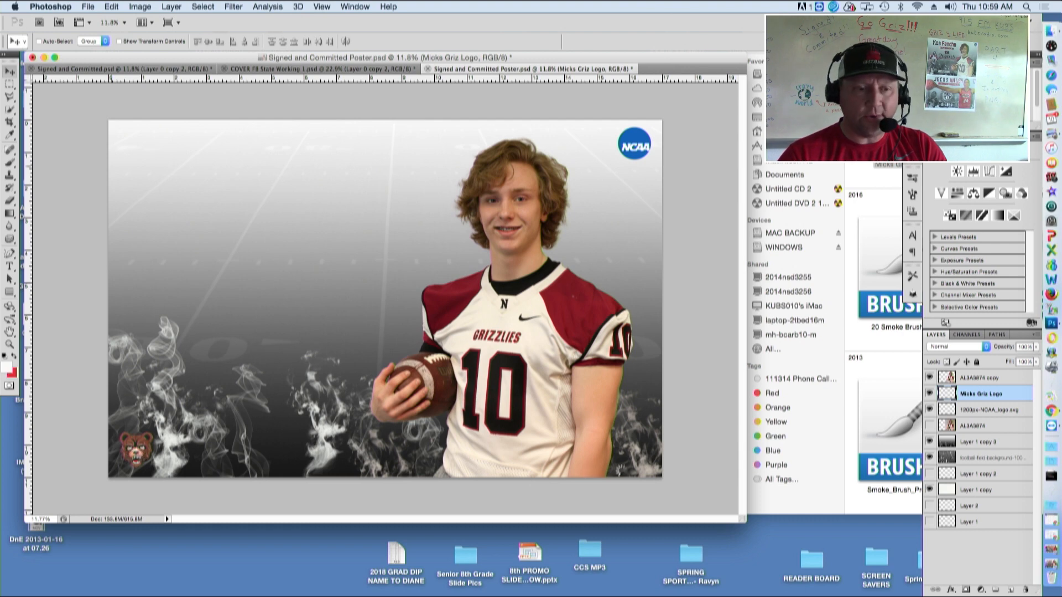
{"action": "left_click", "coordinate": [113, 69]}
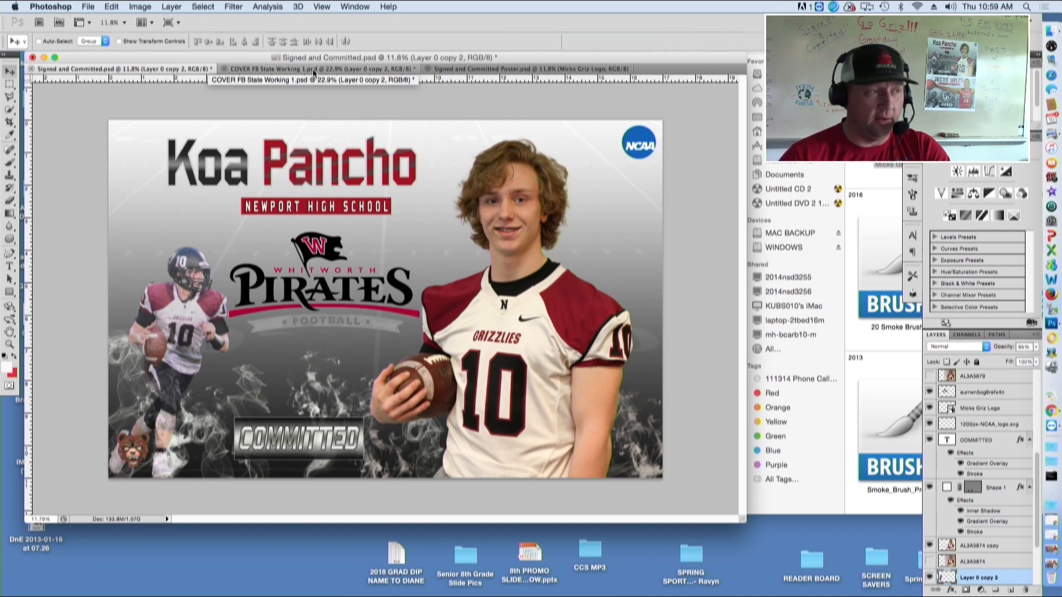
{"action": "left_click", "coordinate": [313, 68]}
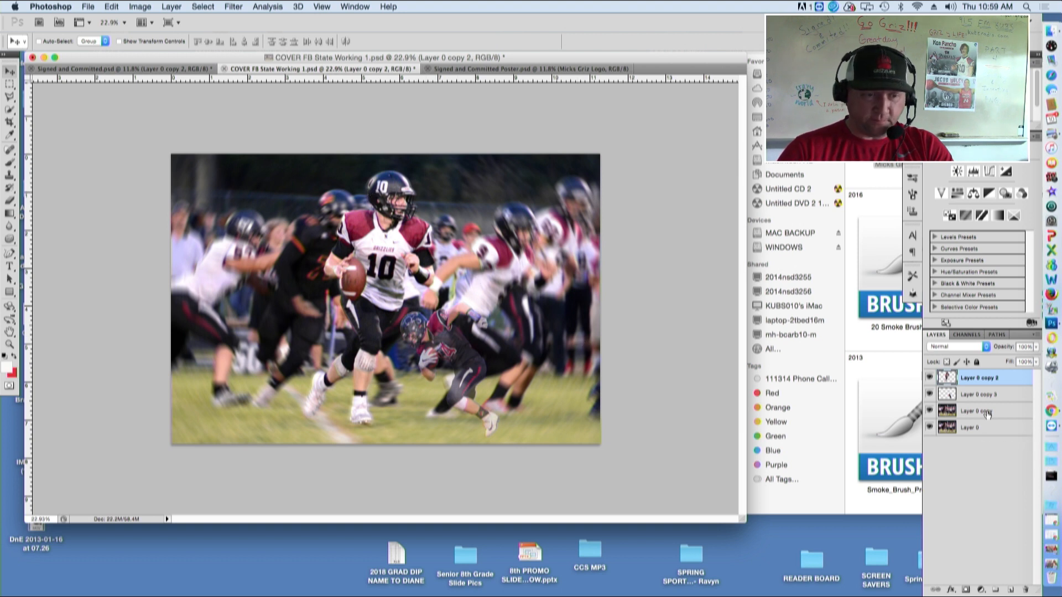
Examine the separate layers of COVER FB State Working 1.psd by toggling their visibility, including the quarterback cutout on its own.
{"action": "left_click", "coordinate": [929, 378]}
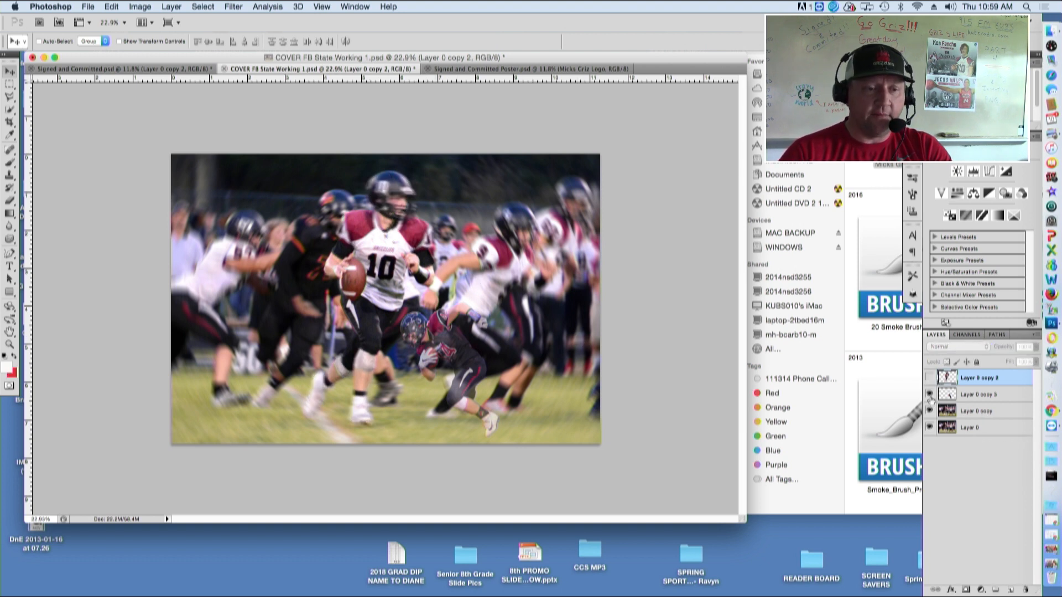
{"action": "left_click", "coordinate": [930, 394]}
{"action": "left_click", "coordinate": [929, 411]}
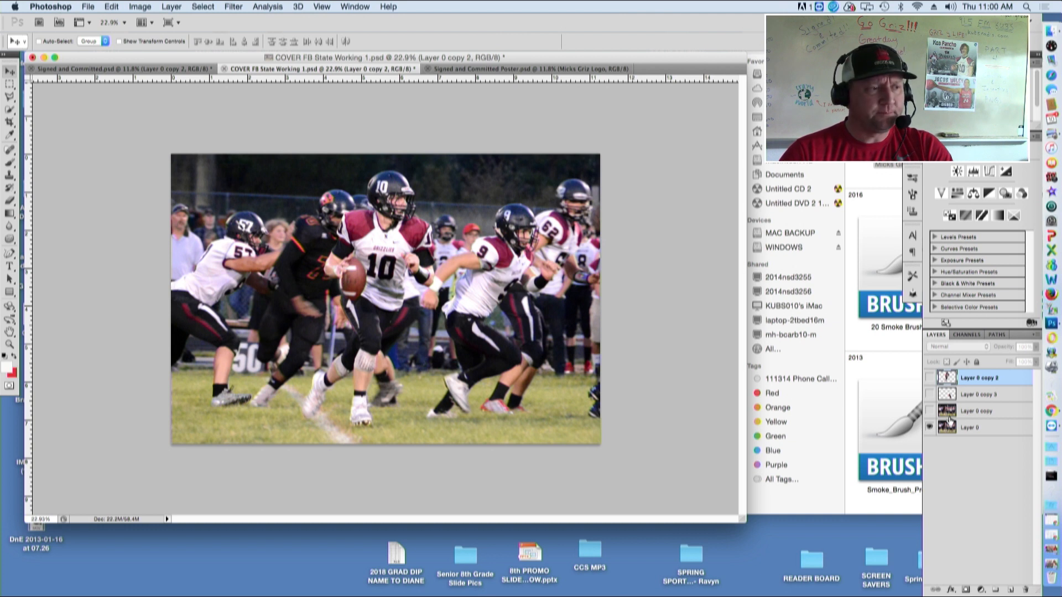
{"action": "left_click", "coordinate": [929, 411]}
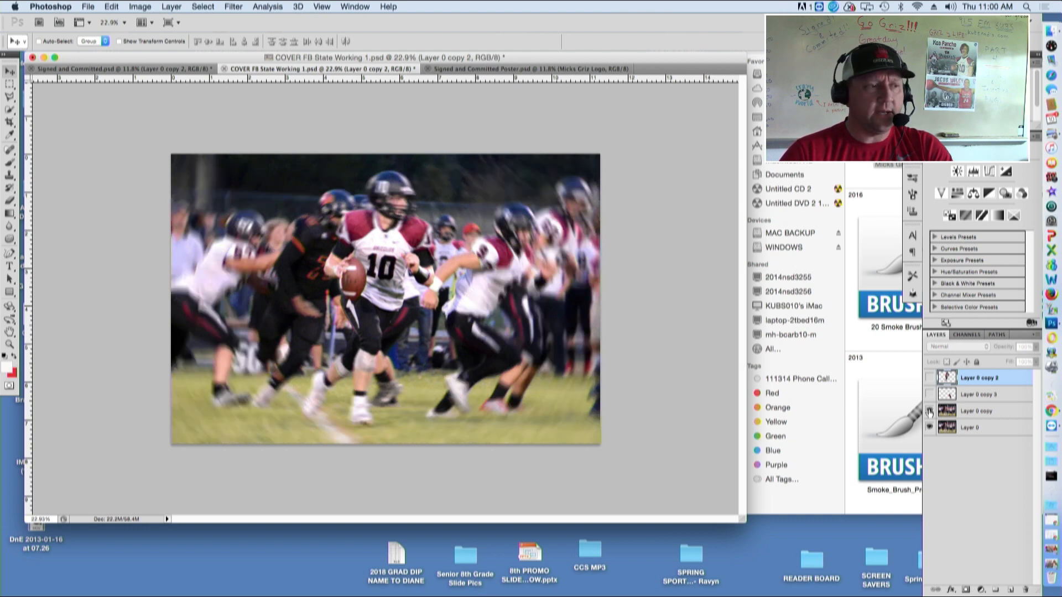
{"action": "left_click", "coordinate": [930, 378]}
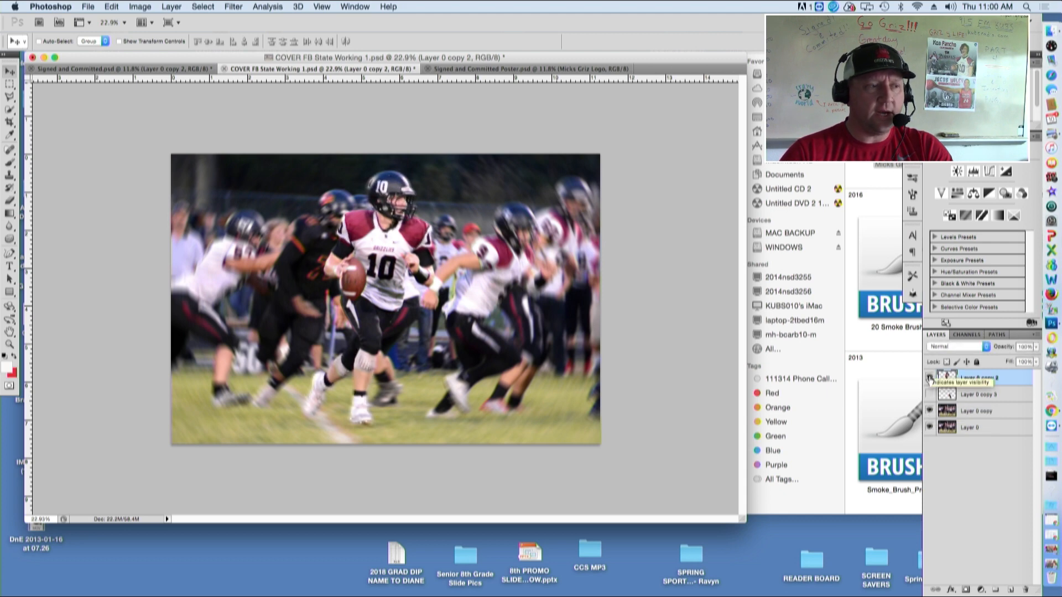
{"action": "left_click", "coordinate": [930, 411]}
{"action": "left_click", "coordinate": [930, 427]}
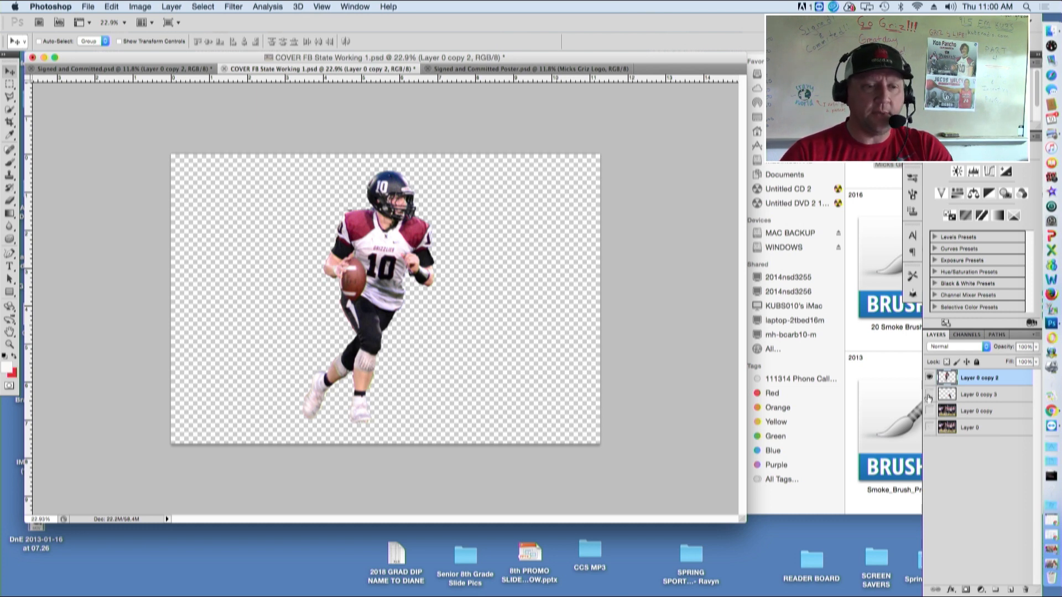
{"action": "left_click", "coordinate": [930, 410]}
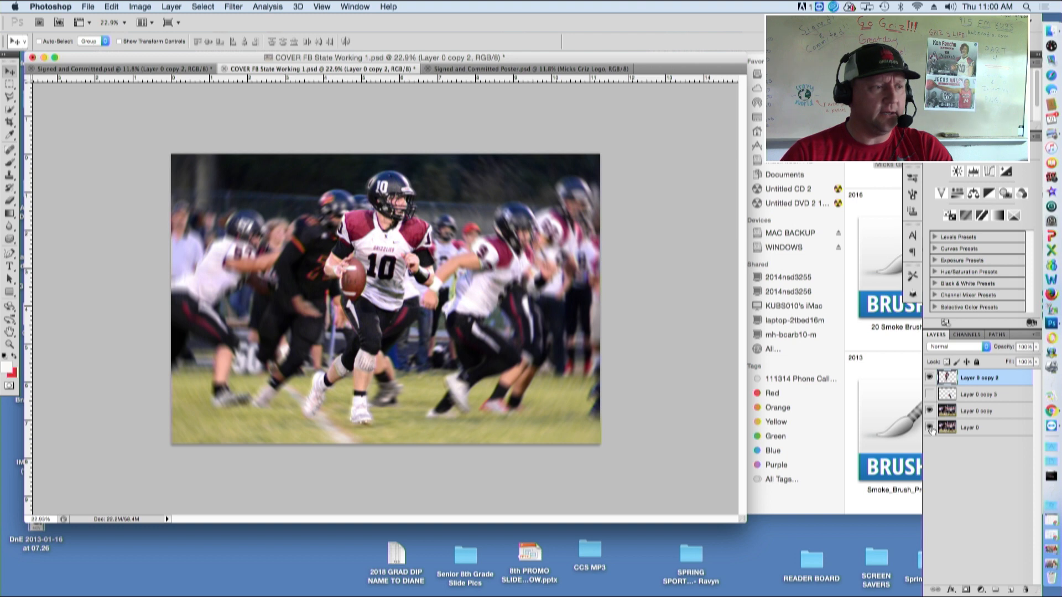
Compare the action photo with and without the sharp quarterback cutout by toggling Layer 0 copy 2 over the blurred background.
{"action": "left_click", "coordinate": [930, 379]}
{"action": "left_click", "coordinate": [930, 378]}
{"action": "left_click", "coordinate": [930, 378]}
{"action": "left_click", "coordinate": [930, 379]}
{"action": "left_click", "coordinate": [929, 378]}
{"action": "left_click", "coordinate": [930, 378]}
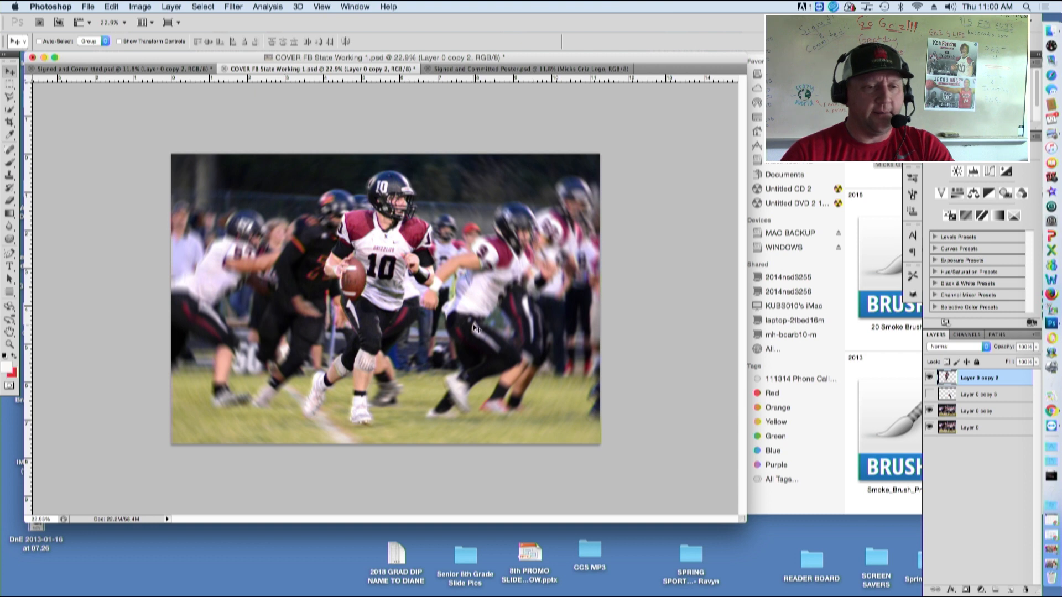
Leave only the quarterback cutout, Layer 0 copy 2, visible in the action photo, and check the cutout in Signed and Committed.psd.
{"action": "left_click", "coordinate": [931, 395]}
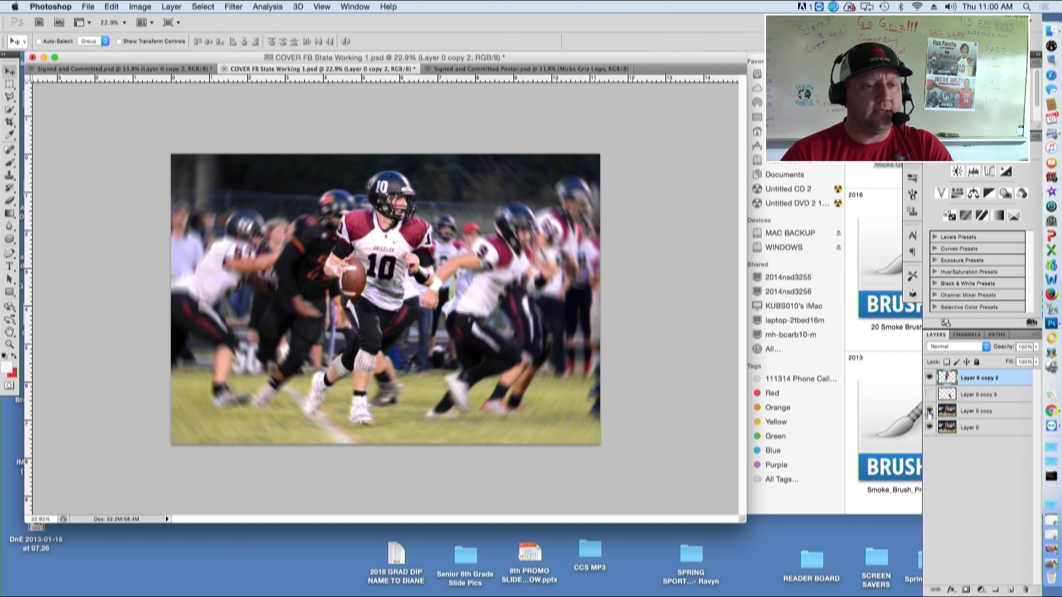
{"action": "left_click", "coordinate": [930, 412]}
{"action": "left_click", "coordinate": [929, 427]}
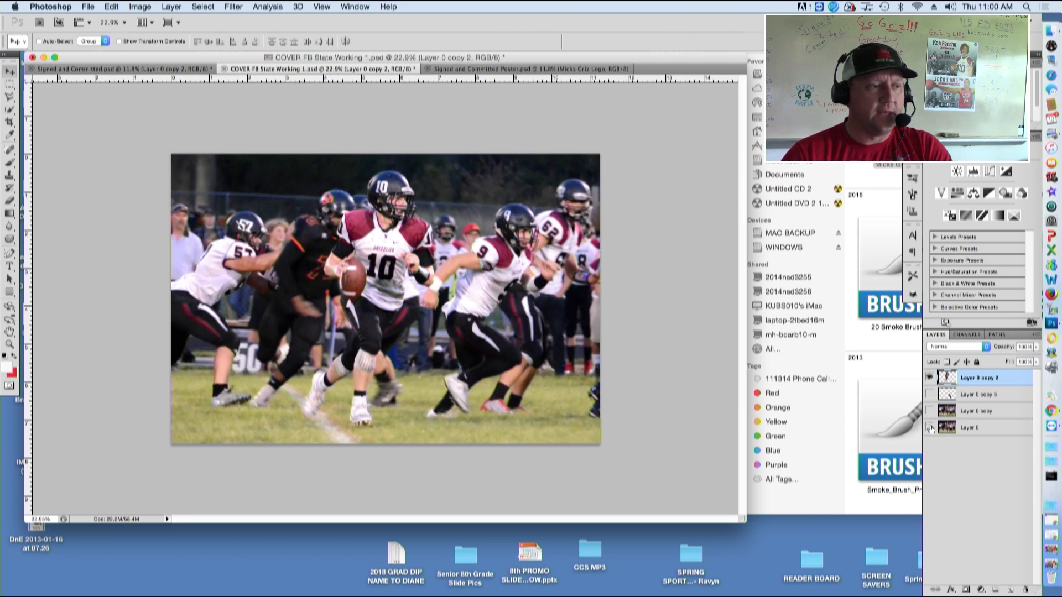
{"action": "left_click", "coordinate": [116, 69]}
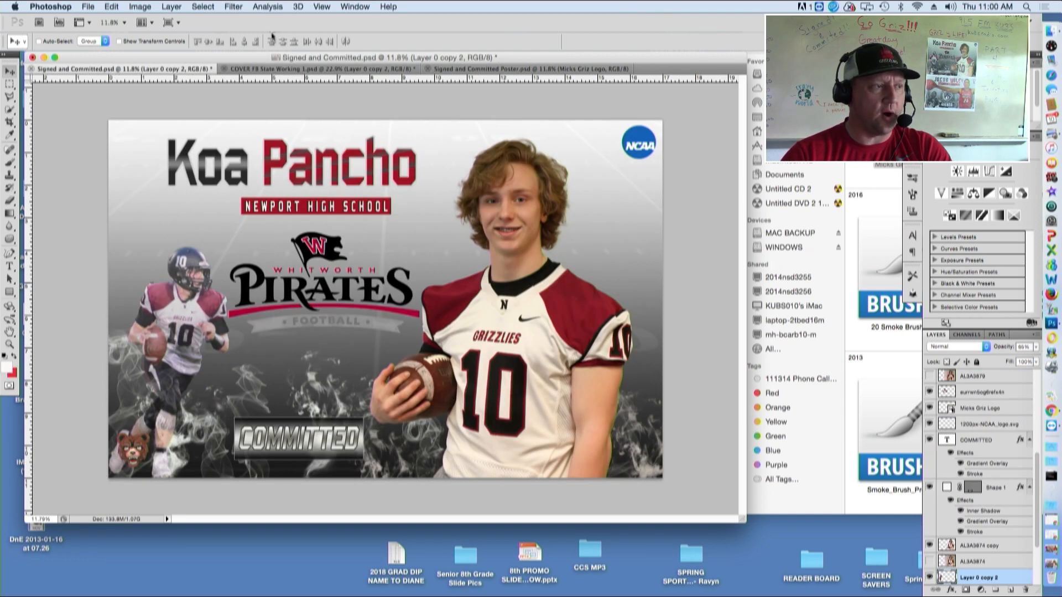
{"action": "left_click", "coordinate": [269, 69]}
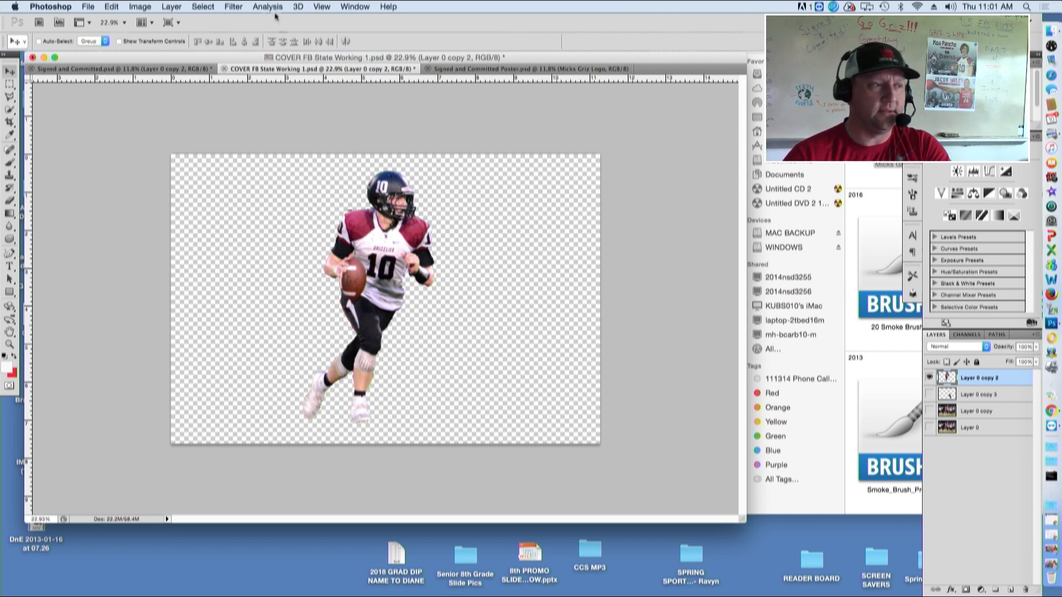
Float COVER FB State Working 1.psd in its own window beside Signed and Committed Poster.psd, keeping both documents visible.
{"action": "left_click_drag", "start_coordinate": [428, 60], "coordinate": [392, 86]}
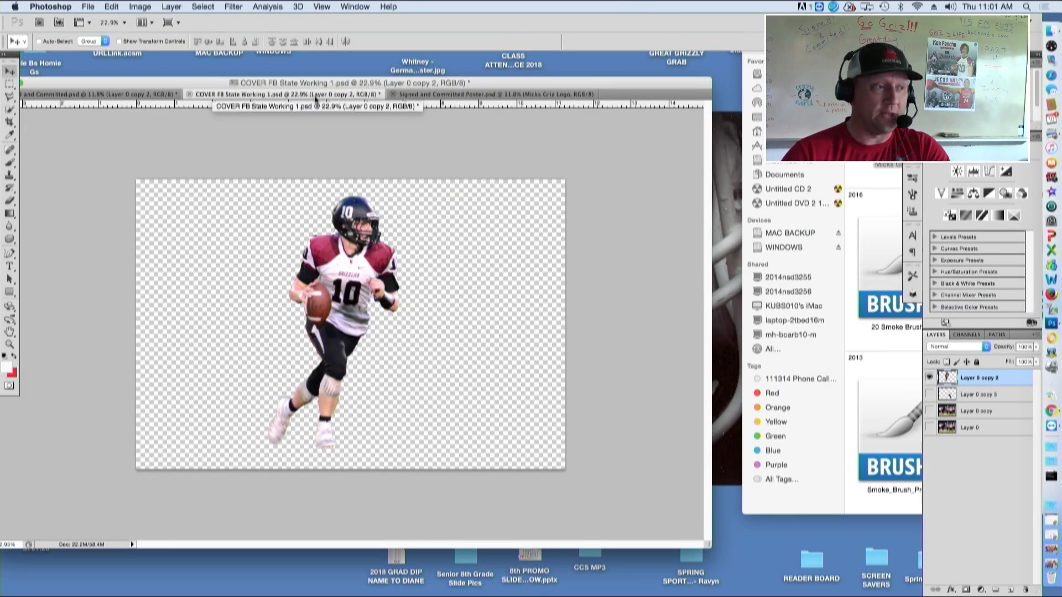
{"action": "left_click_drag", "start_coordinate": [310, 97], "coordinate": [591, 72]}
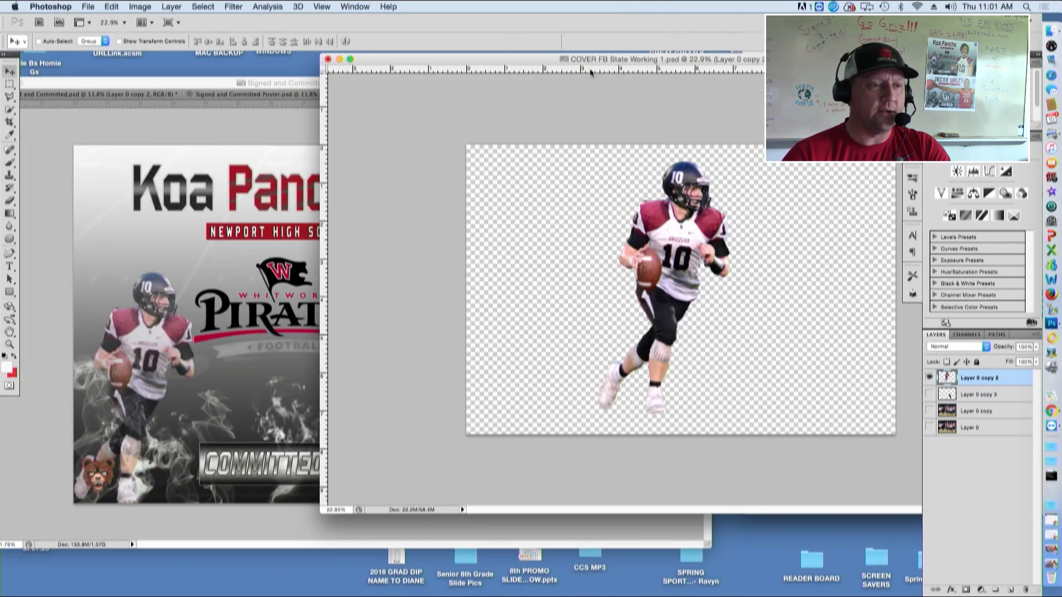
{"action": "left_click", "coordinate": [203, 95]}
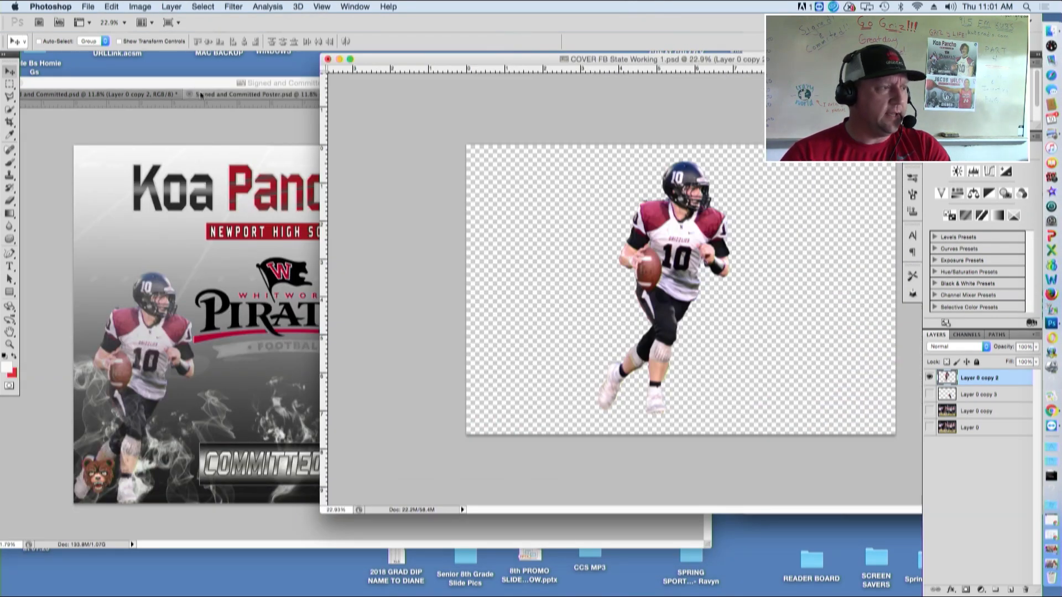
{"action": "left_click", "coordinate": [748, 77]}
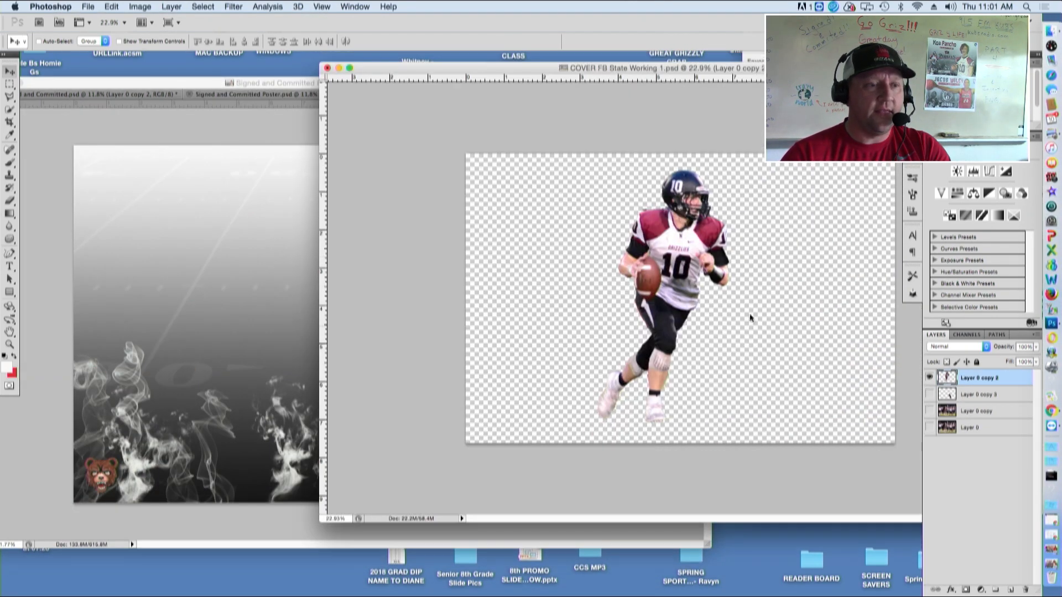
{"action": "left_click", "coordinate": [287, 84]}
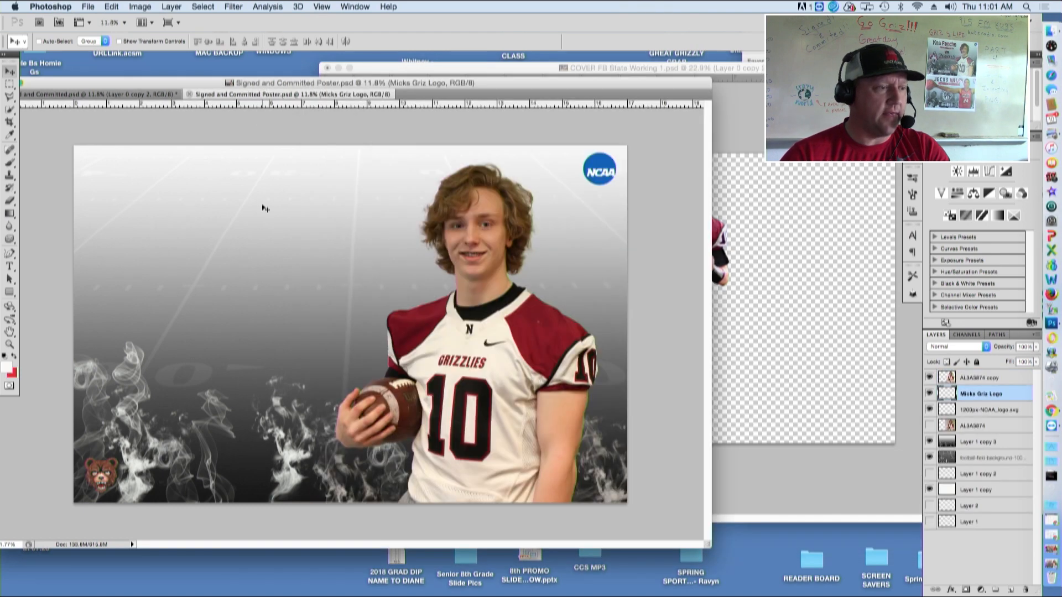
{"action": "left_click", "coordinate": [592, 70]}
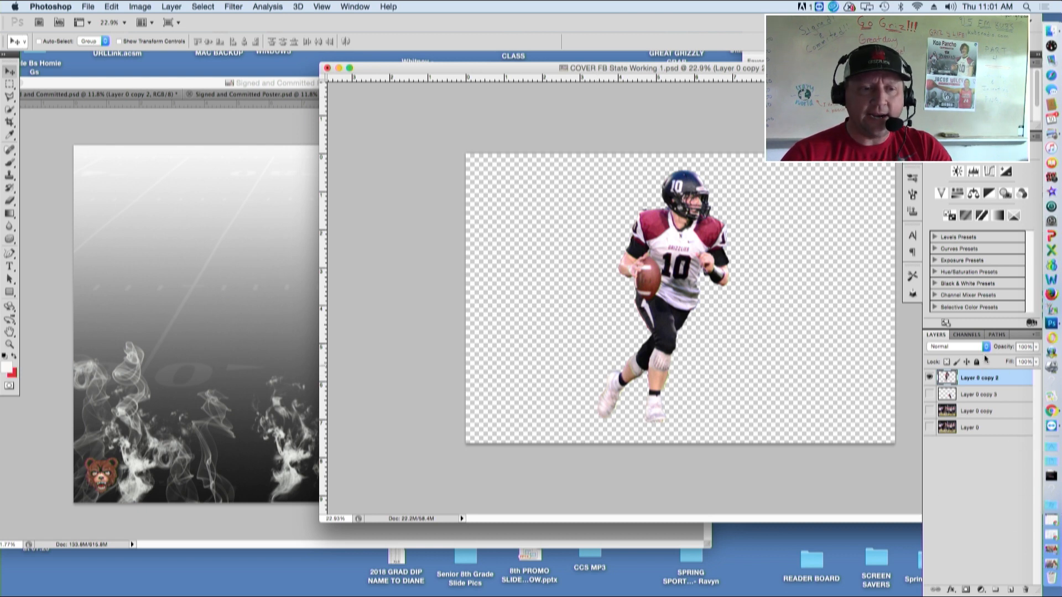
Copy Layer 0 copy 2 into Signed and Committed Poster.psd, and dock the COVER FB State Working 1.psd window back with the other documents.
{"action": "left_click_drag", "start_coordinate": [983, 381], "coordinate": [203, 301]}
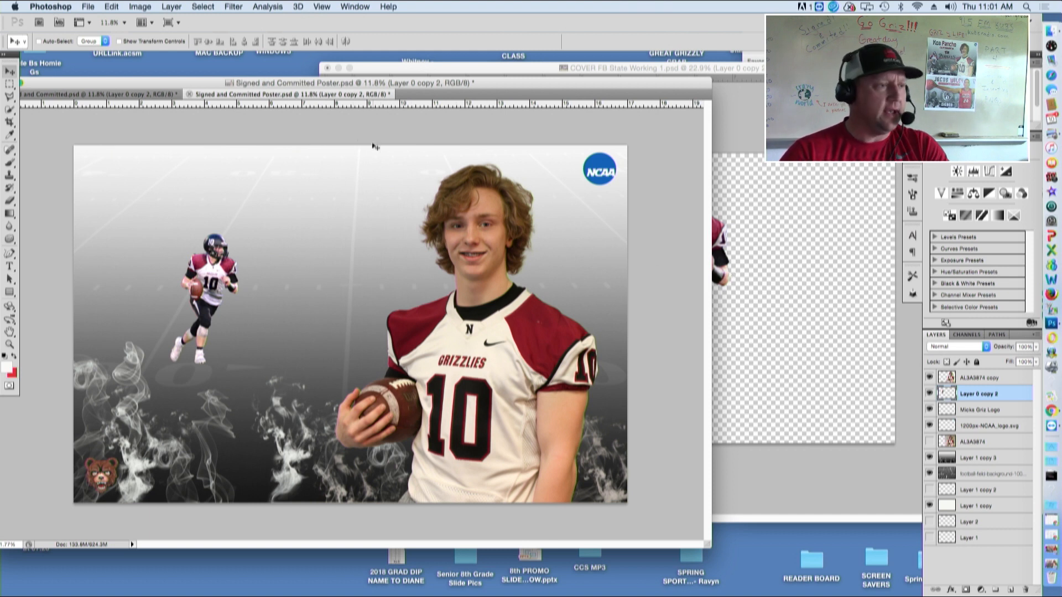
{"action": "left_click_drag", "start_coordinate": [391, 72], "coordinate": [352, 87]}
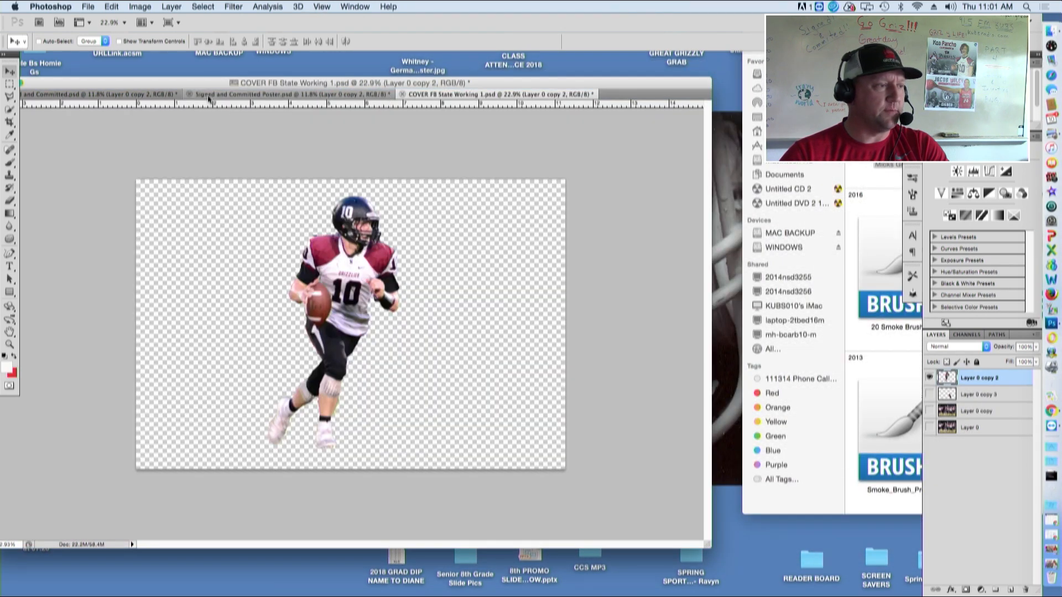
{"action": "left_click", "coordinate": [210, 95]}
{"action": "left_click_drag", "start_coordinate": [203, 83], "coordinate": [270, 60]}
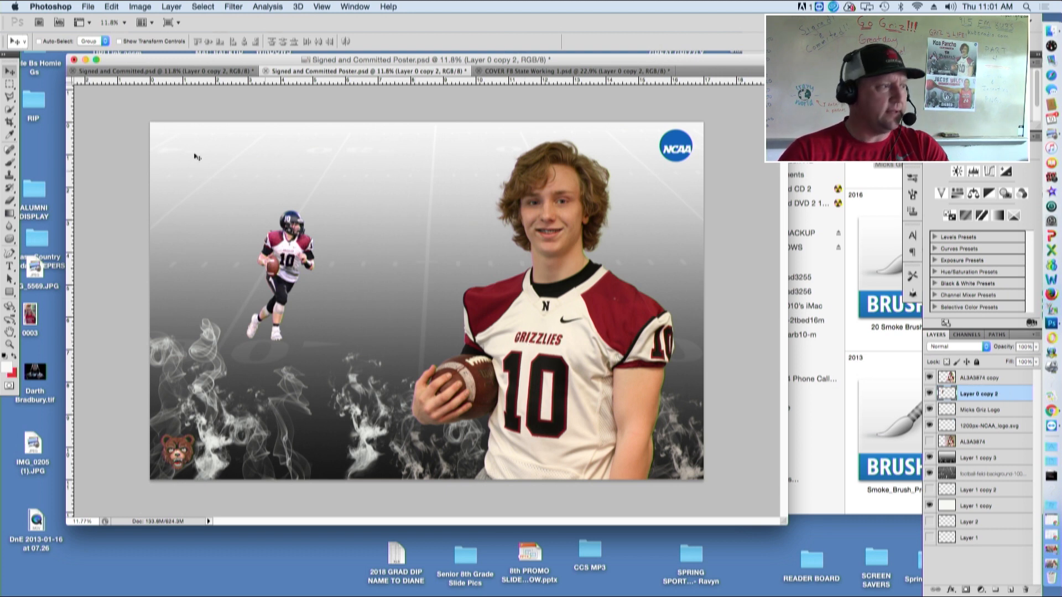
Move the quarterback cutout into the poster's lower-left corner, and check its placement against Signed and Committed.psd and the source photo.
{"action": "left_click_drag", "start_coordinate": [279, 271], "coordinate": [180, 400]}
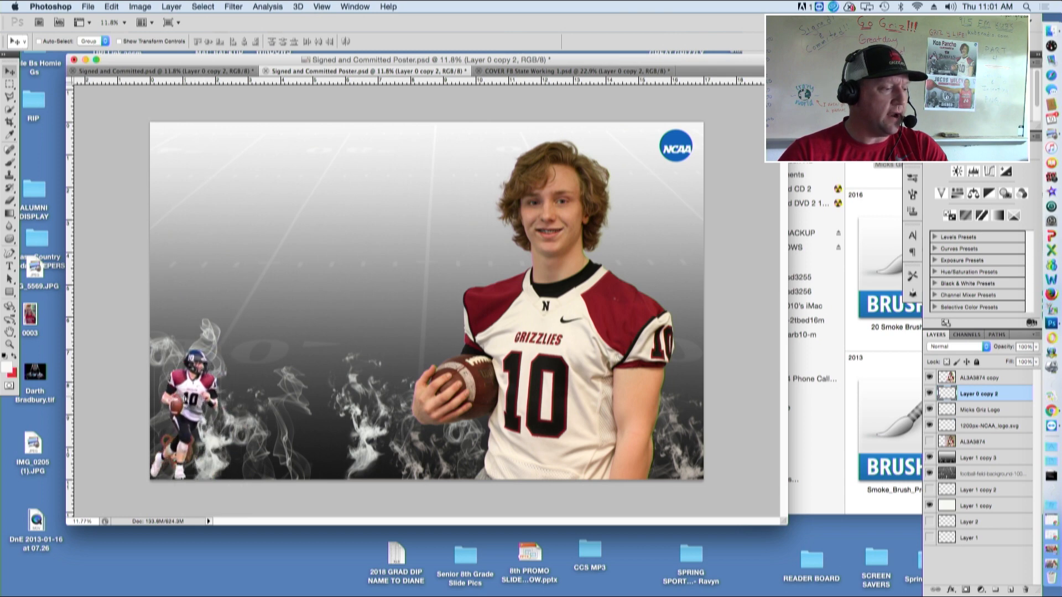
{"action": "left_click", "coordinate": [199, 72]}
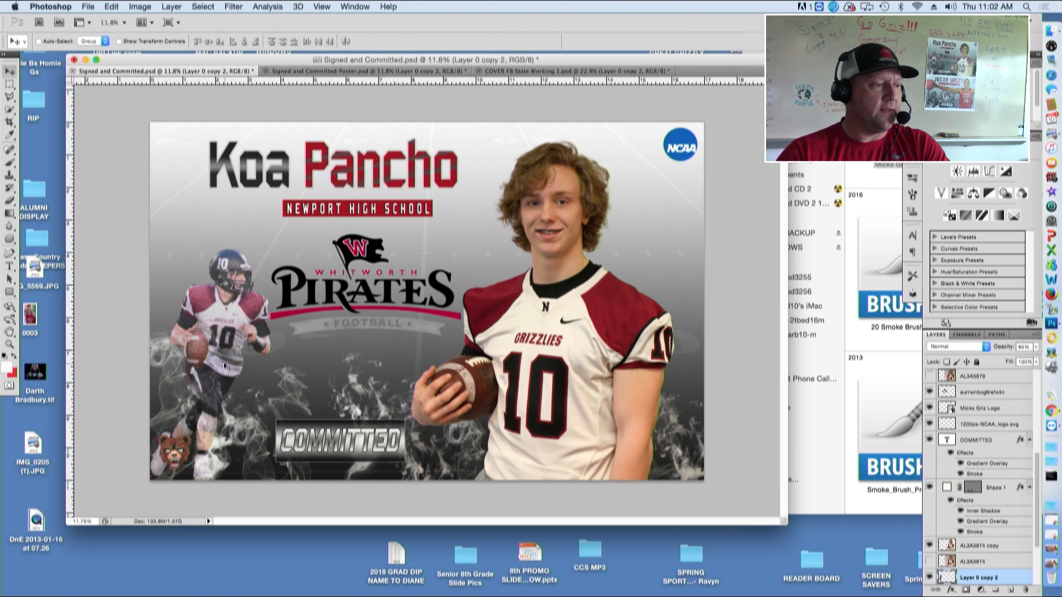
{"action": "left_click", "coordinate": [489, 72]}
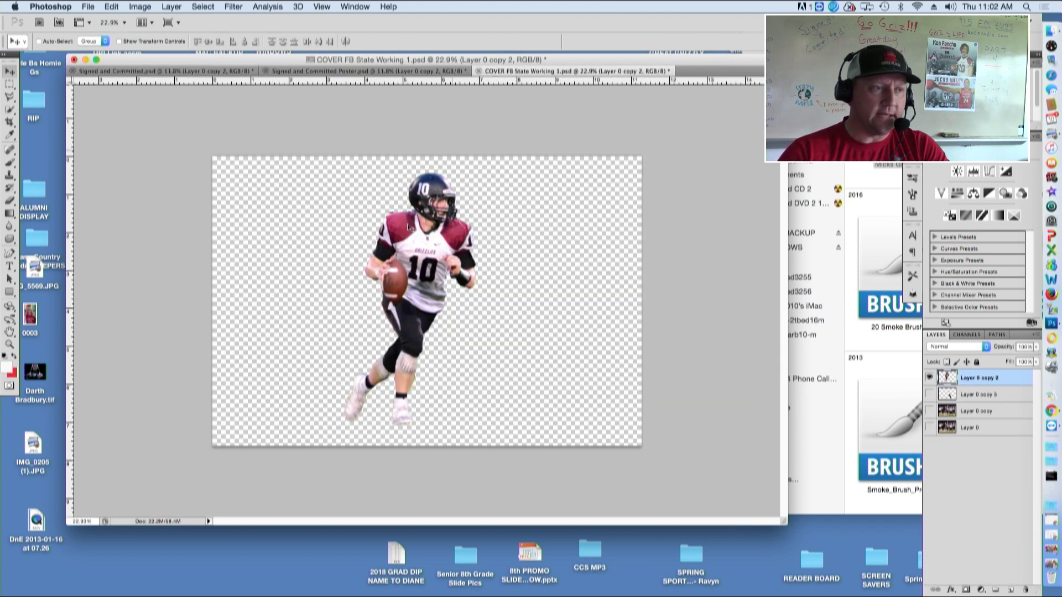
{"action": "left_click", "coordinate": [384, 72]}
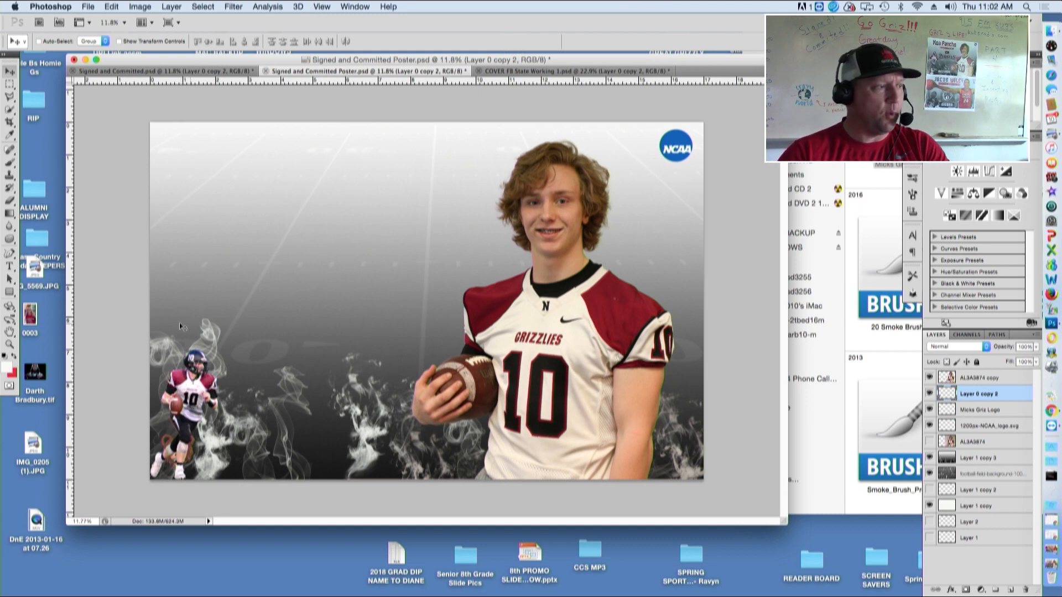
Scale the quarterback cutout up proportionally to about 167% from the lower-left corner, and compare it with Signed and Committed.psd.
{"action": "left_click", "coordinate": [112, 7]}
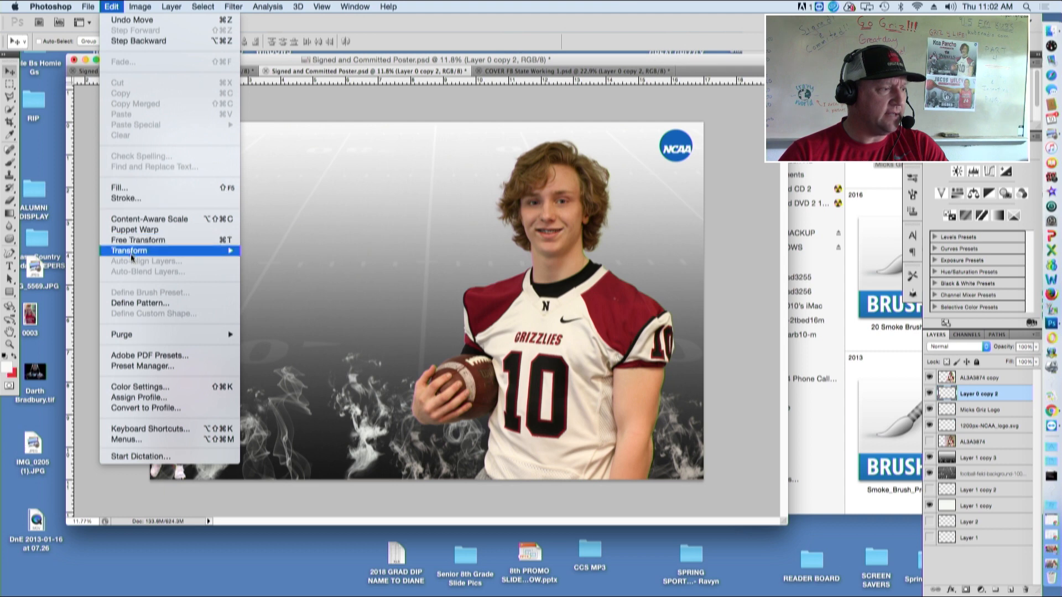
{"action": "mouse_move", "coordinate": [131, 252]}
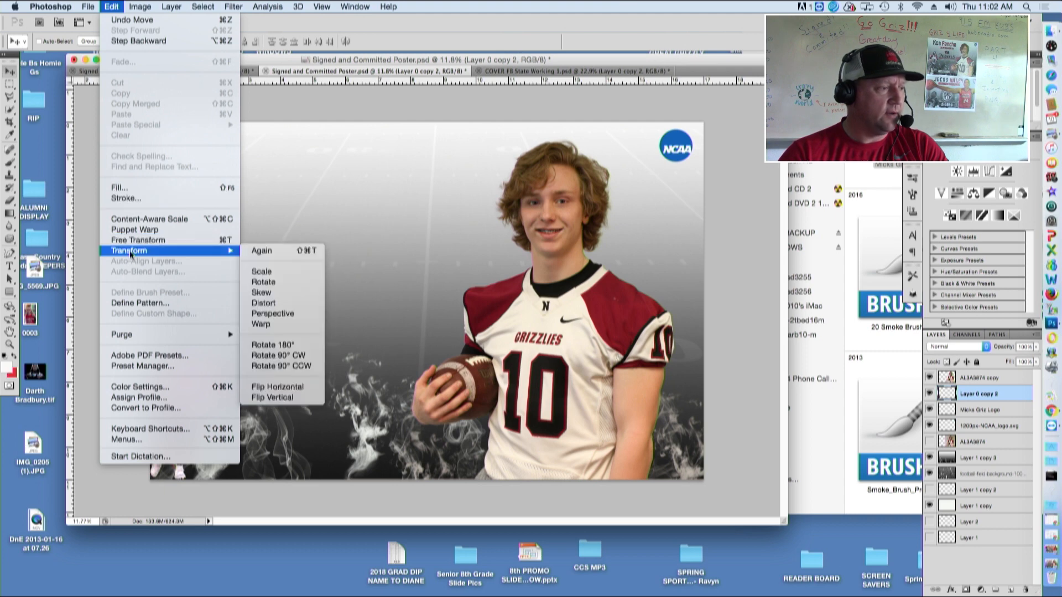
{"action": "left_click", "coordinate": [259, 271]}
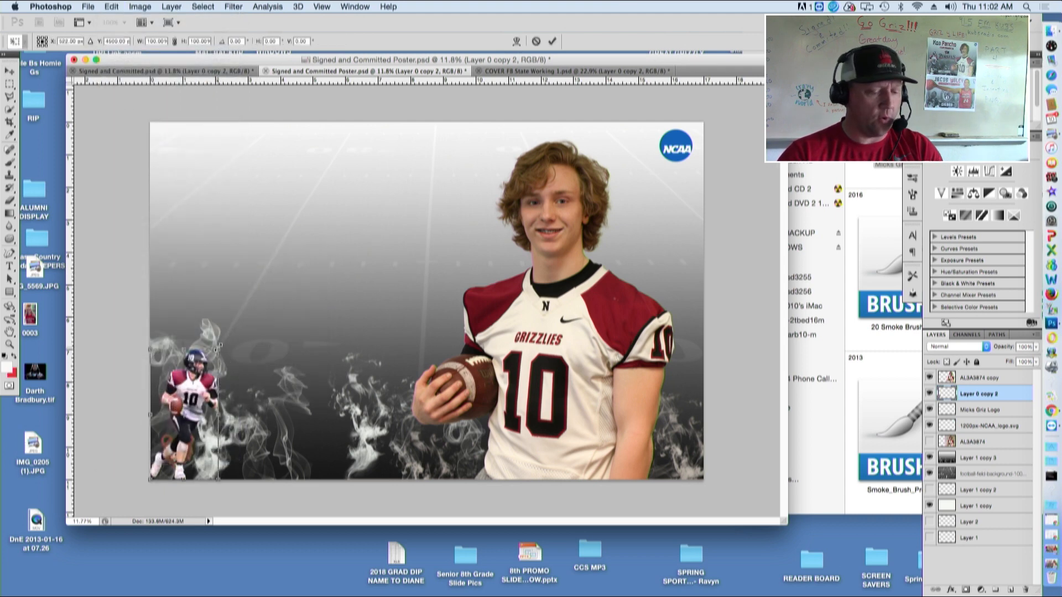
{"action": "left_click_drag", "start_coordinate": [219, 346], "coordinate": [280, 269]}
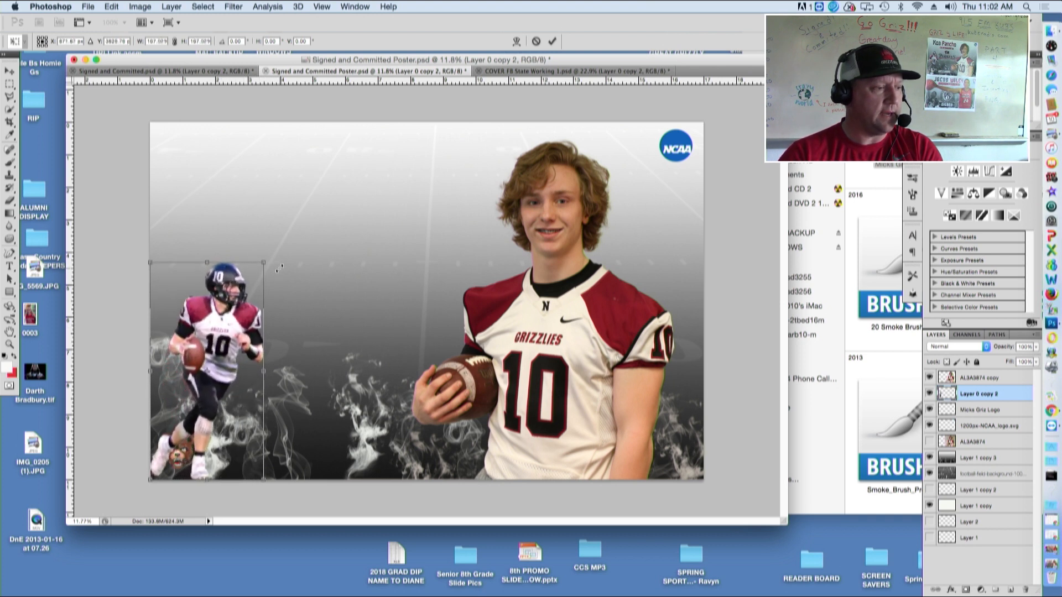
{"action": "left_click", "coordinate": [553, 41]}
{"action": "left_click", "coordinate": [165, 73]}
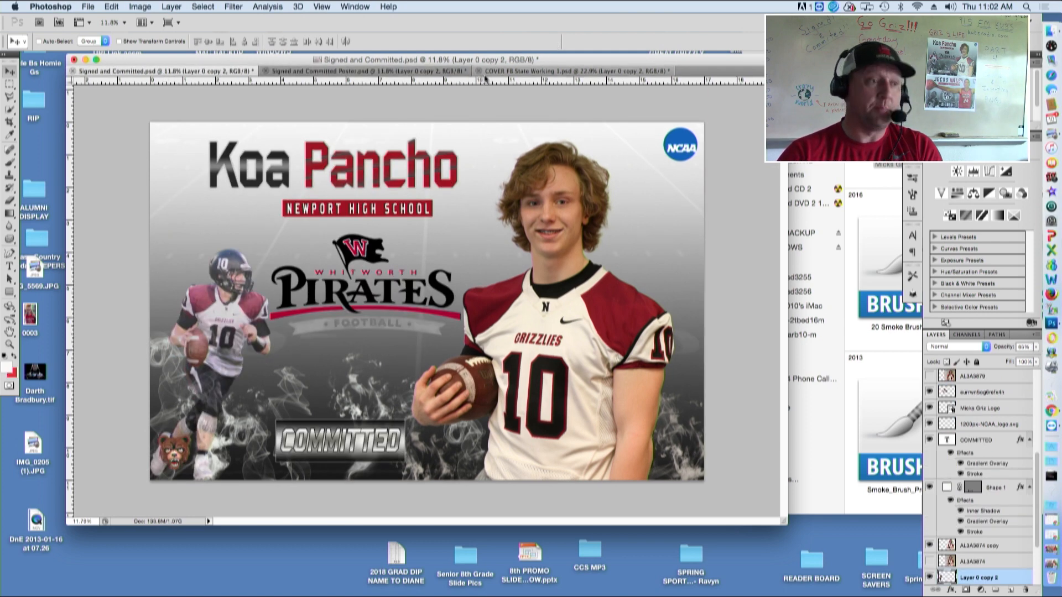
{"action": "left_click", "coordinate": [332, 72]}
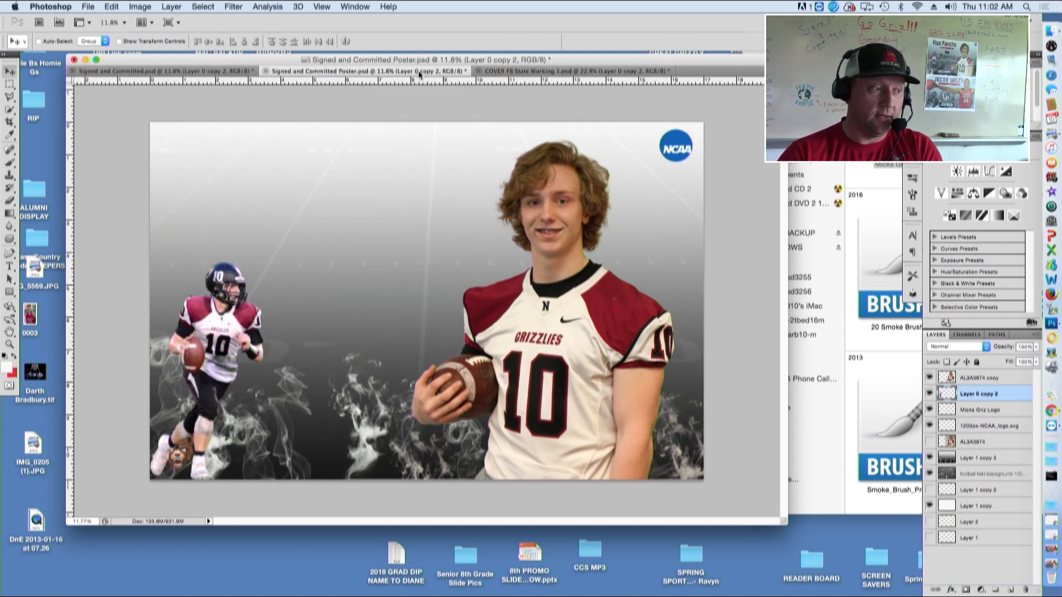
{"action": "left_click", "coordinate": [231, 75]}
{"action": "left_click", "coordinate": [331, 73]}
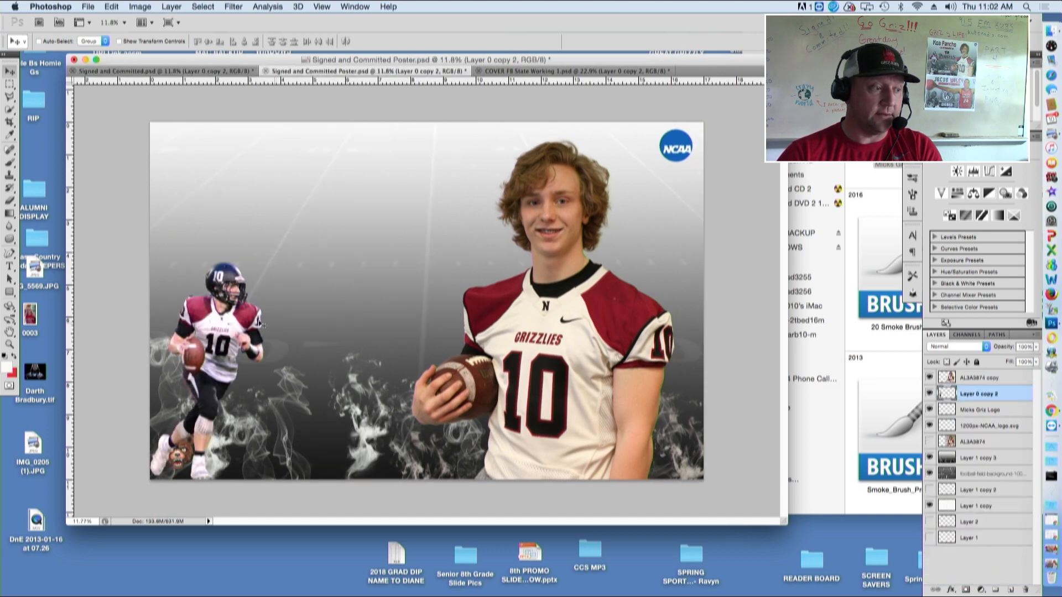
Scale the quarterback cutout up proportionally to about 106%, keeping its lower-left corner anchored.
{"action": "left_click", "coordinate": [110, 6]}
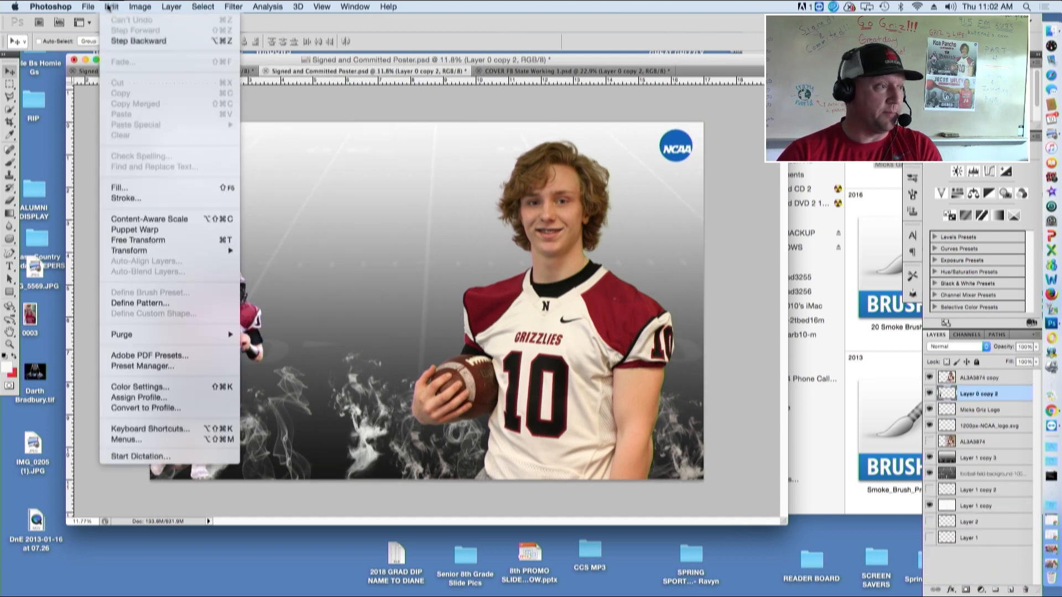
{"action": "mouse_move", "coordinate": [142, 253]}
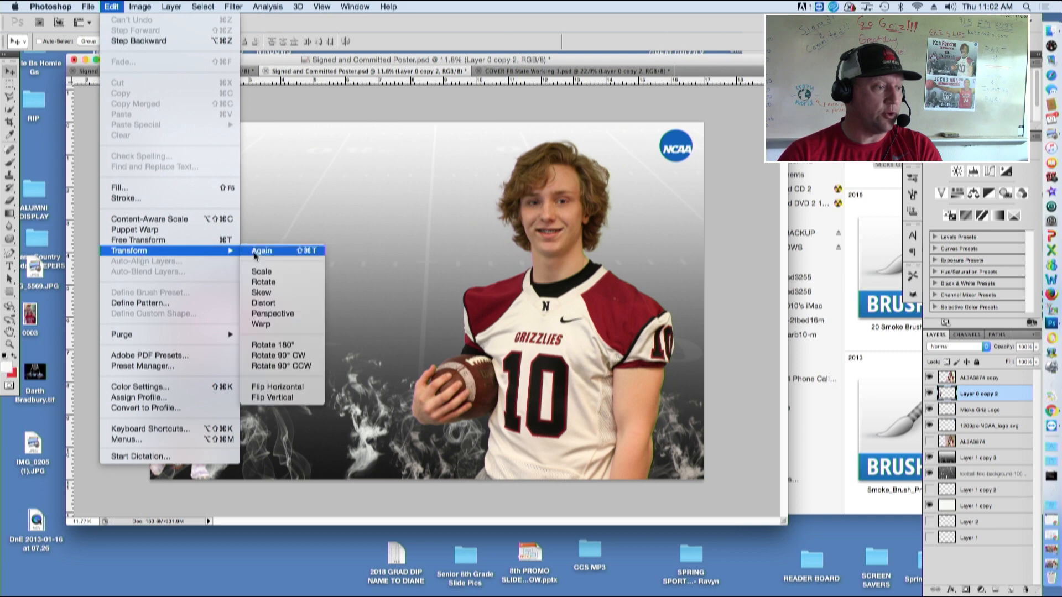
{"action": "left_click", "coordinate": [262, 271]}
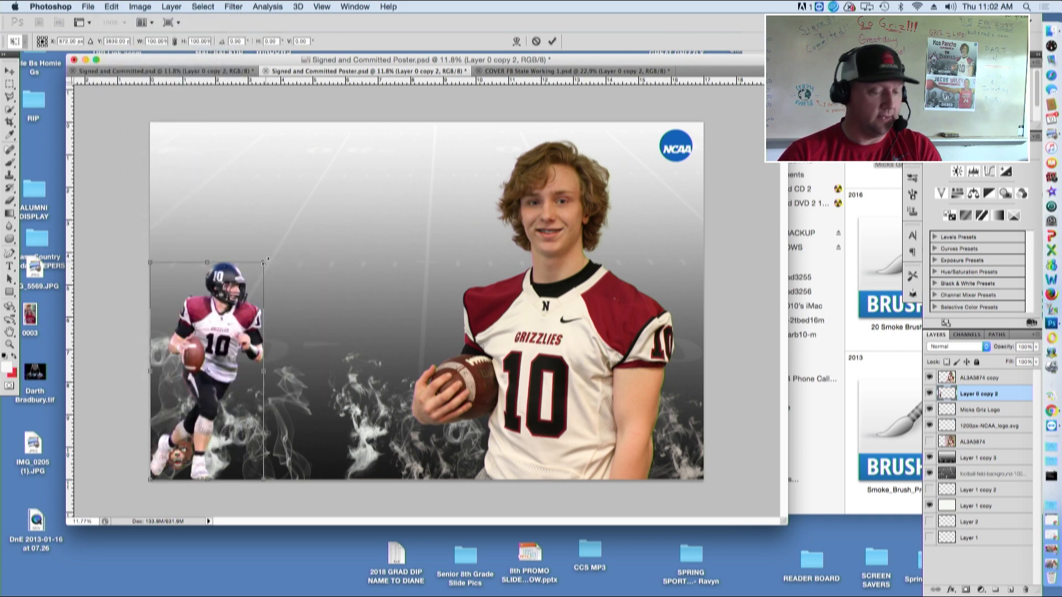
{"action": "left_click_drag", "start_coordinate": [270, 257], "coordinate": [277, 244]}
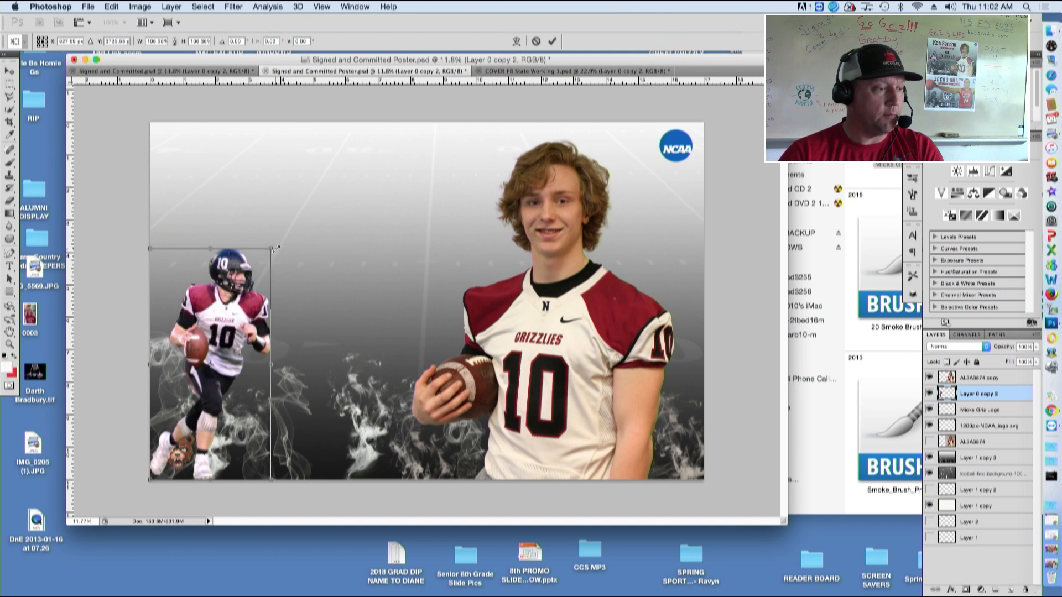
{"action": "left_click", "coordinate": [552, 42]}
Compare the quarterback cutout's size and position with the finished layout in Signed and Committed.psd.
{"action": "left_click", "coordinate": [188, 71]}
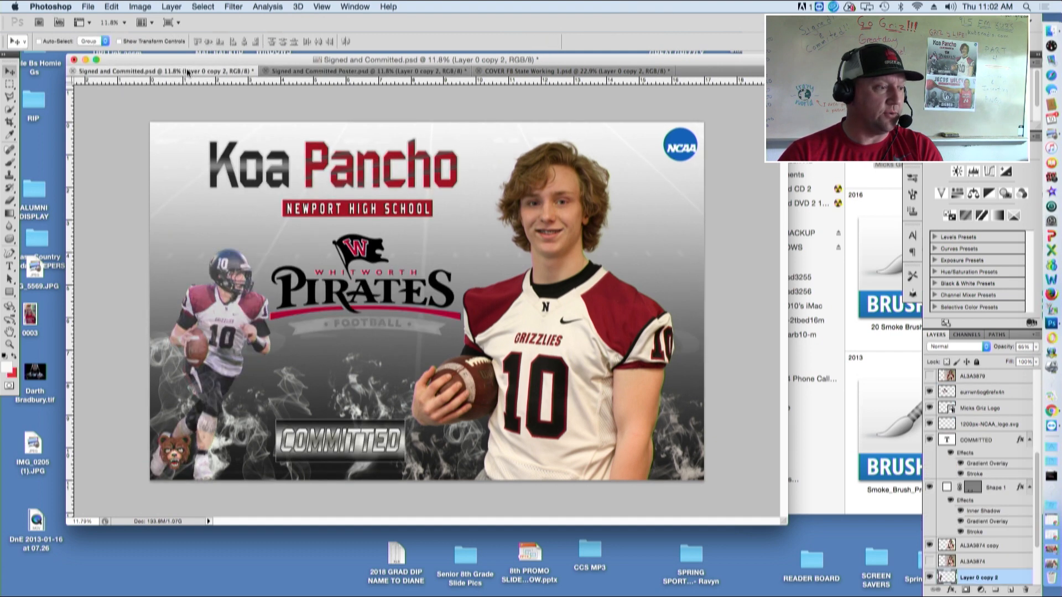
{"action": "left_click", "coordinate": [354, 71]}
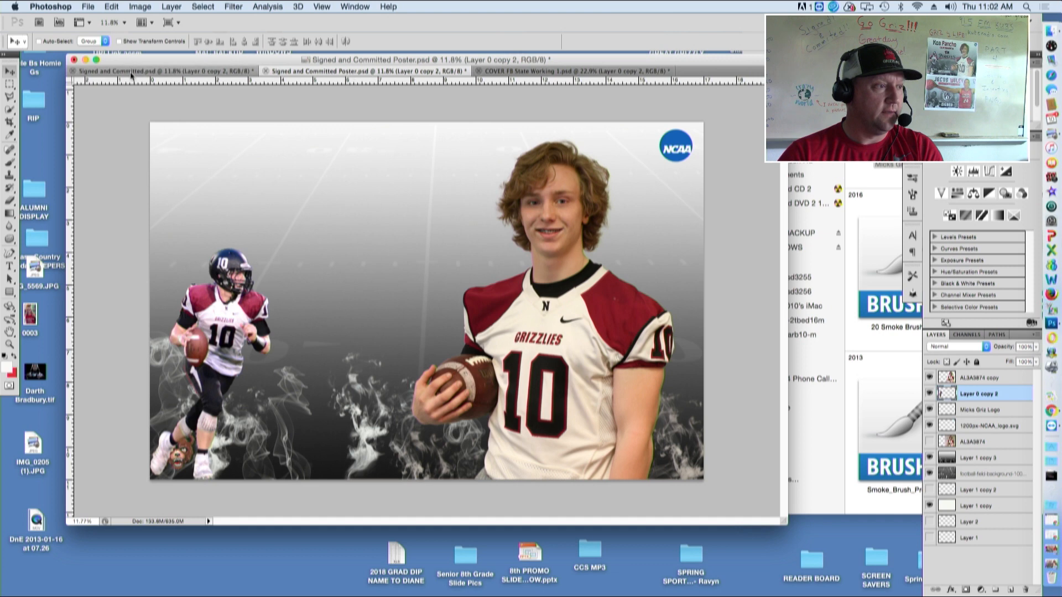
{"action": "left_click", "coordinate": [133, 71]}
{"action": "left_click", "coordinate": [341, 71]}
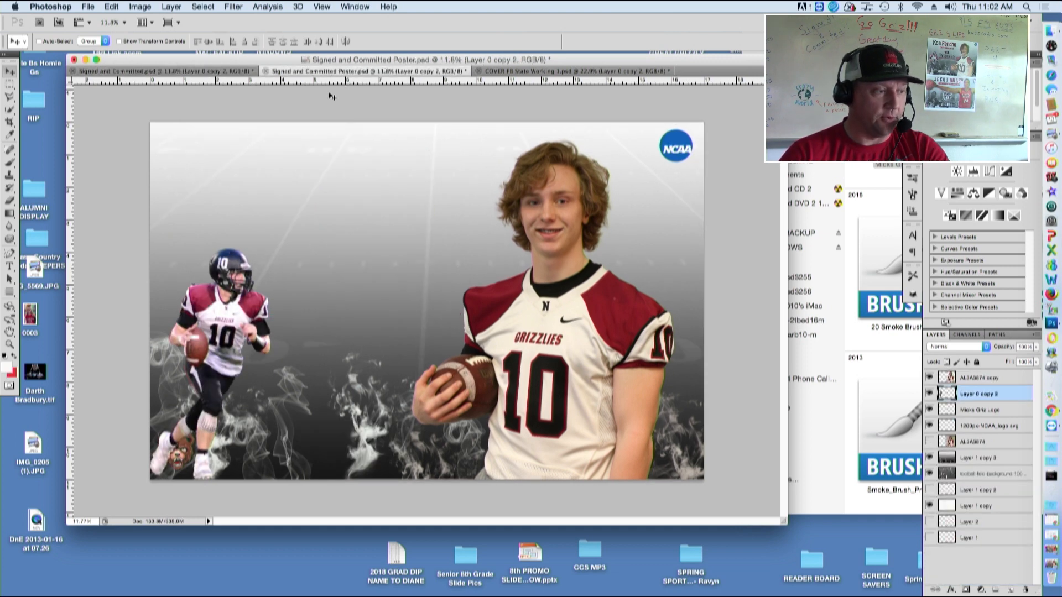
{"action": "left_click", "coordinate": [191, 72]}
{"action": "left_click", "coordinate": [301, 71]}
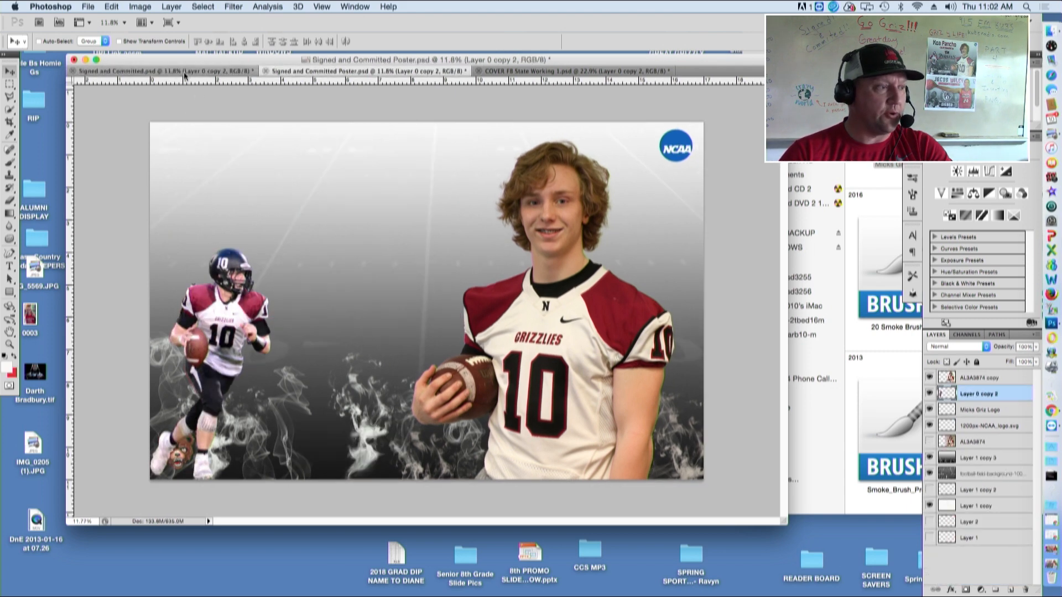
{"action": "left_click", "coordinate": [190, 72]}
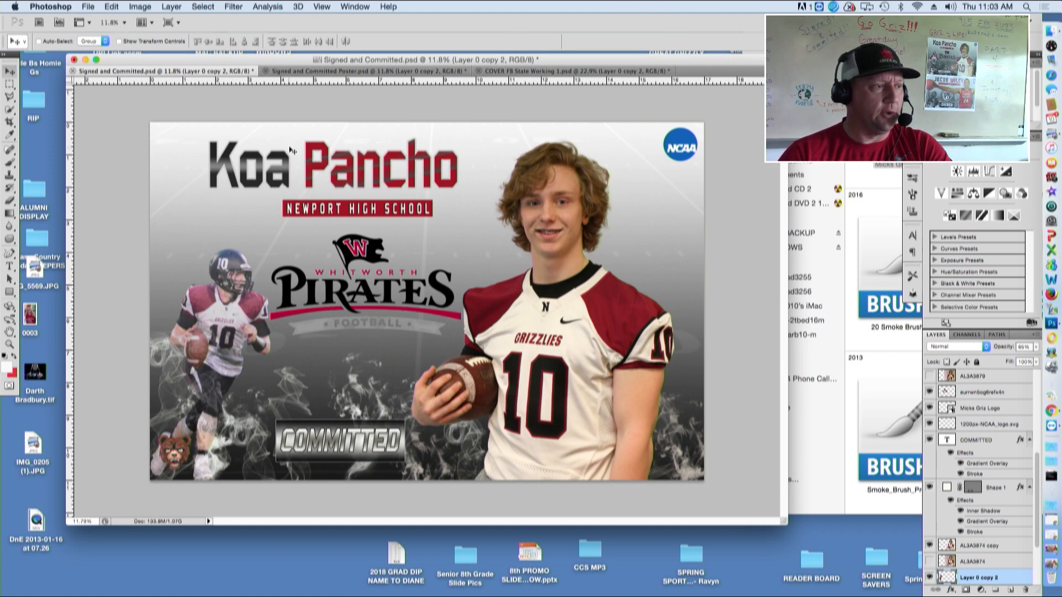
{"action": "left_click", "coordinate": [304, 72]}
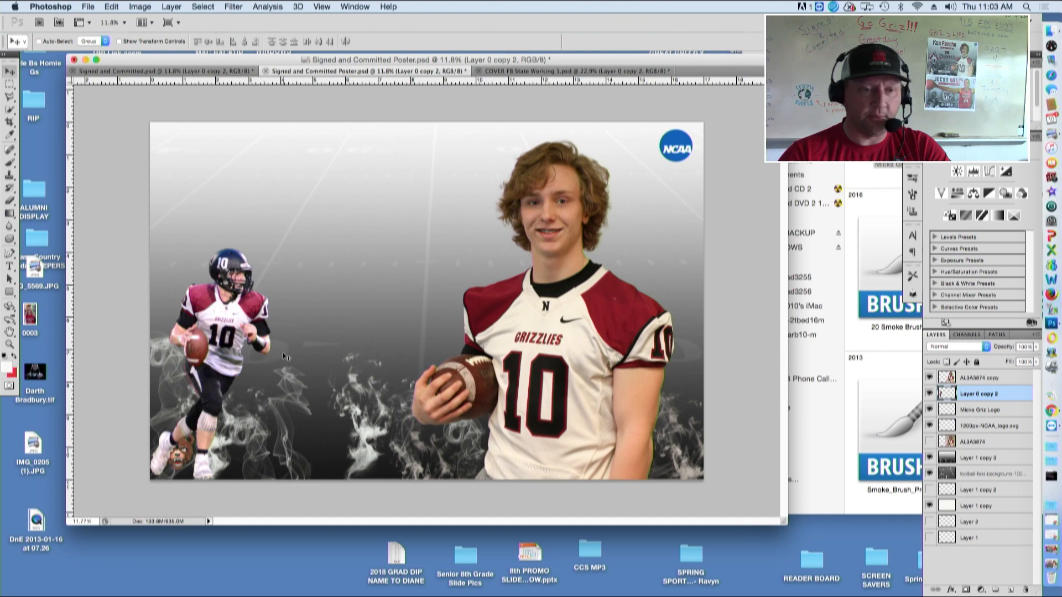
Lower the opacity of Layer 0 copy 2 so the smoke shows through the quarterback, and compare the fade with Signed and Committed.psd.
{"action": "left_click", "coordinate": [1036, 347]}
{"action": "left_click_drag", "start_coordinate": [1032, 360], "coordinate": [1009, 358]}
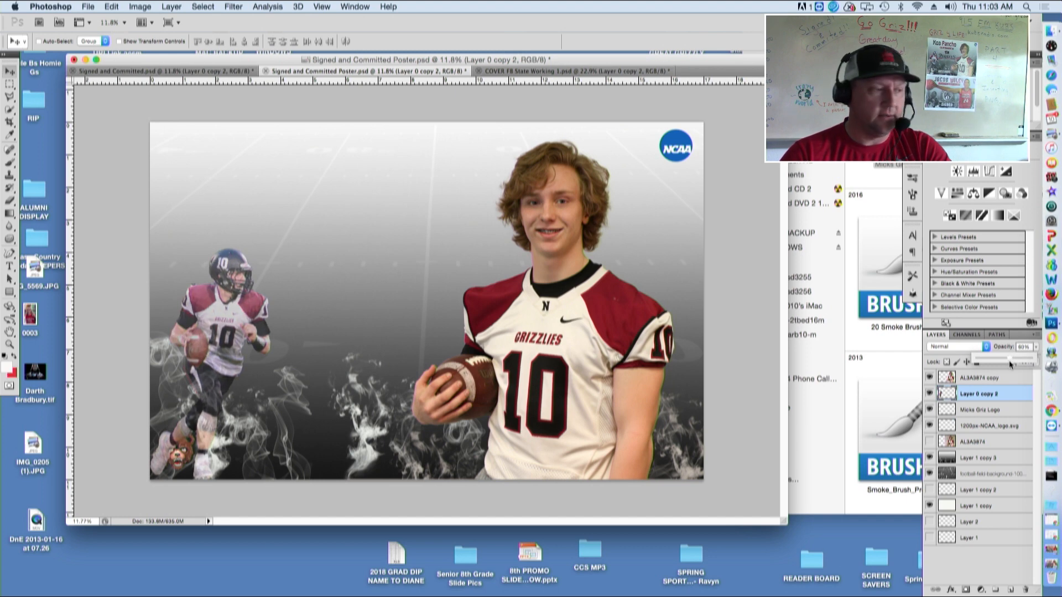
{"action": "left_click", "coordinate": [234, 73]}
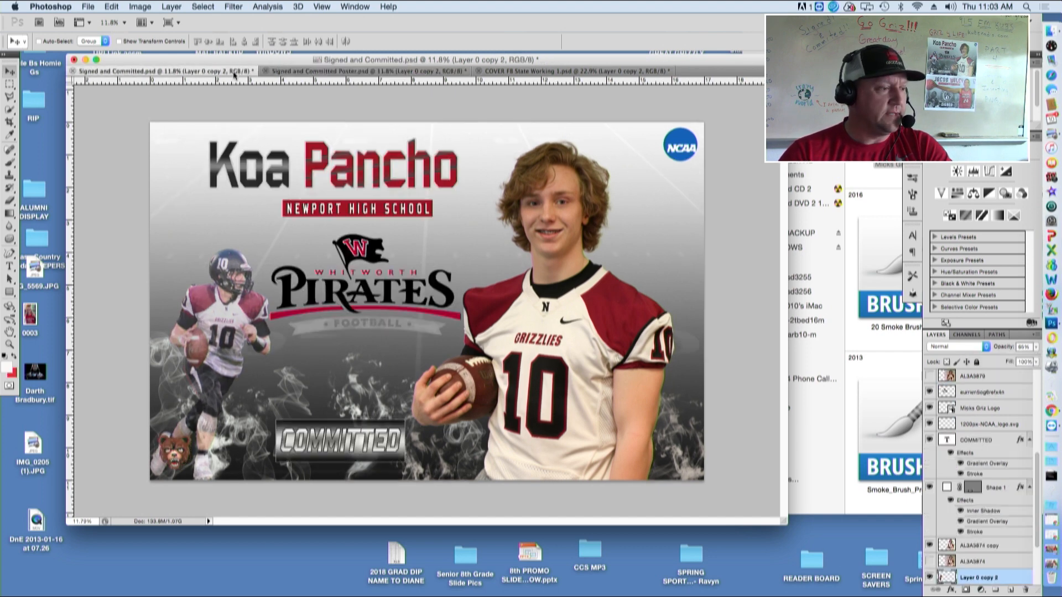
{"action": "left_click", "coordinate": [285, 71]}
{"action": "left_click", "coordinate": [237, 72]}
{"action": "left_click", "coordinate": [304, 72]}
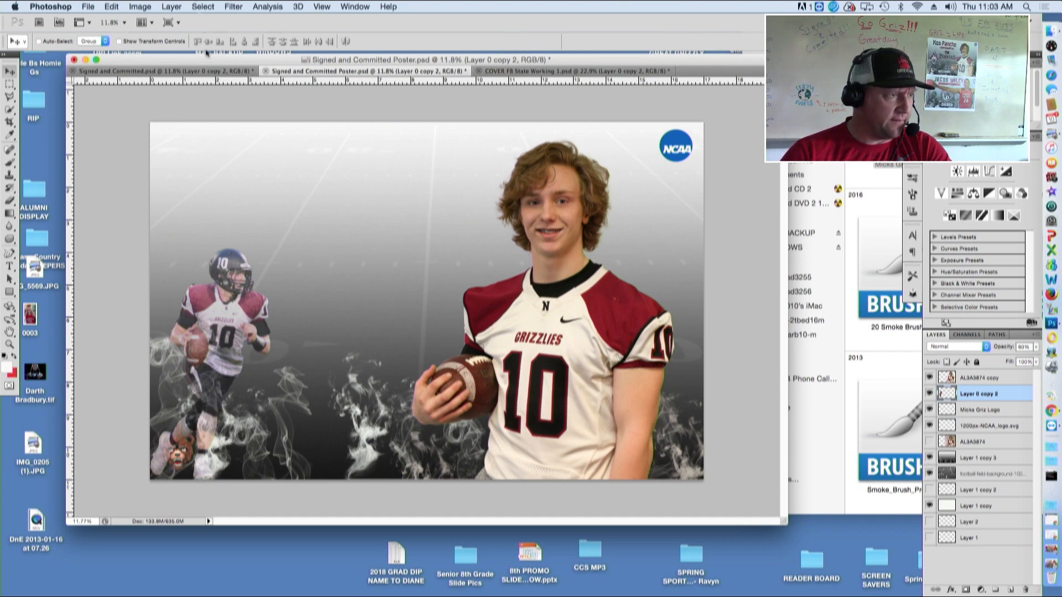
{"action": "left_click", "coordinate": [205, 73]}
{"action": "left_click", "coordinate": [300, 73]}
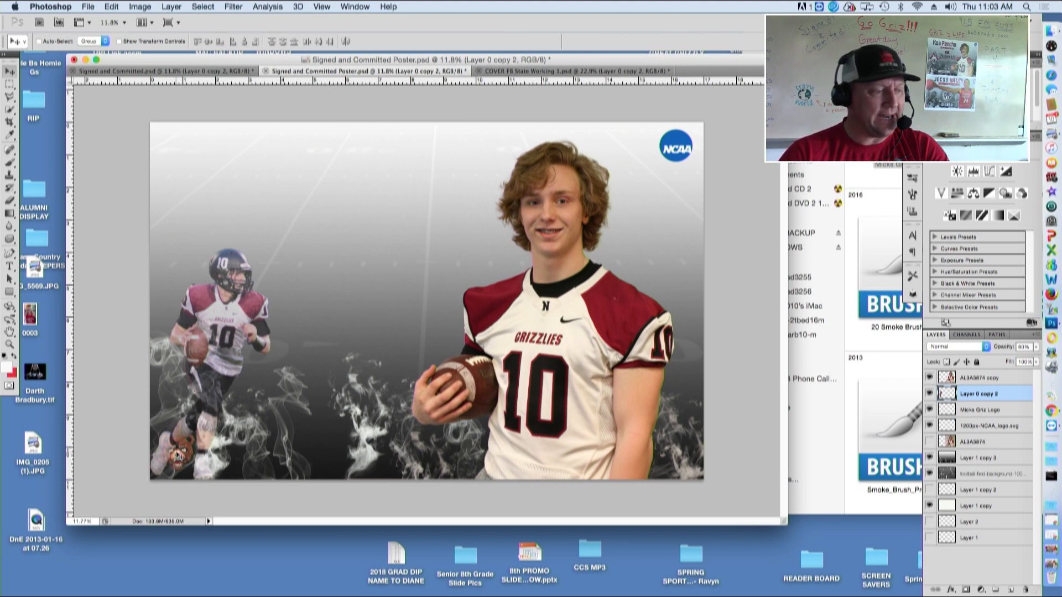
Place the Micks Griz Logo layer above Layer 0 copy 2, and check the poster against Signed and Committed.psd.
{"action": "left_click", "coordinate": [974, 411]}
{"action": "left_click_drag", "start_coordinate": [975, 411], "coordinate": [970, 385]}
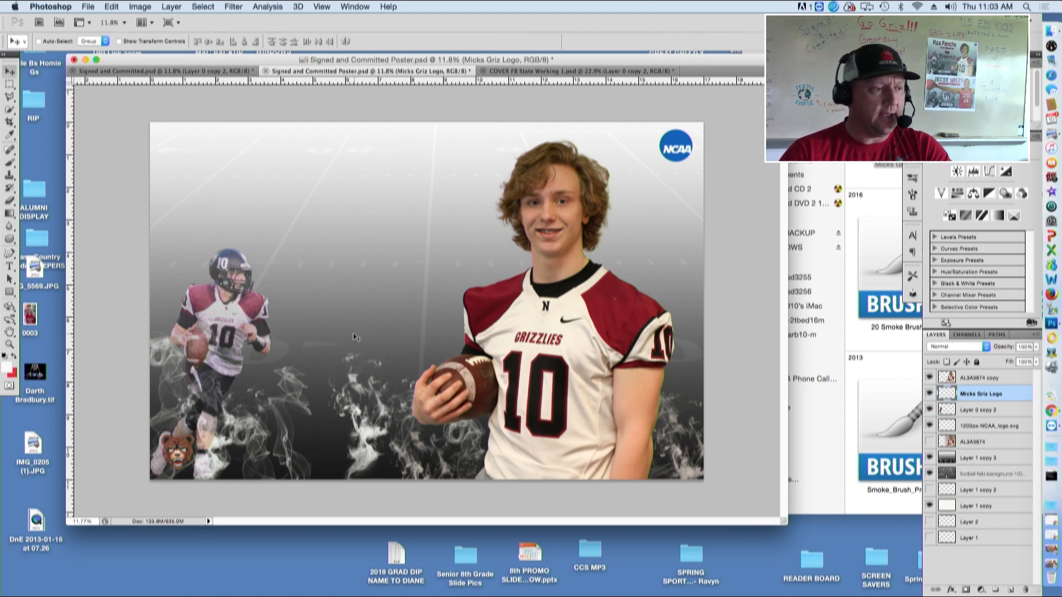
{"action": "left_click", "coordinate": [211, 75]}
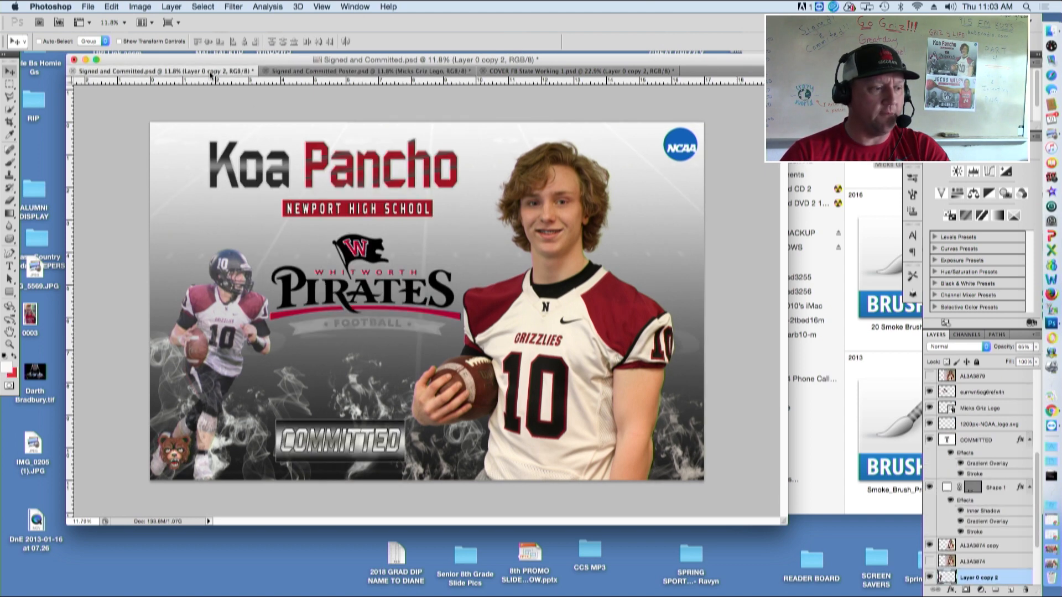
{"action": "left_click", "coordinate": [517, 74]}
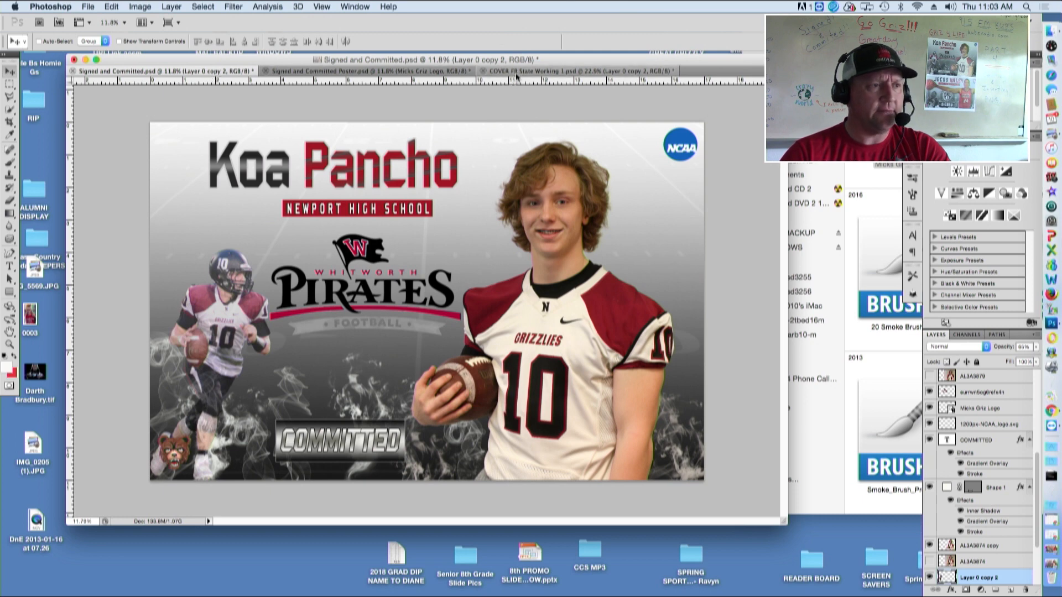
{"action": "left_click", "coordinate": [407, 72]}
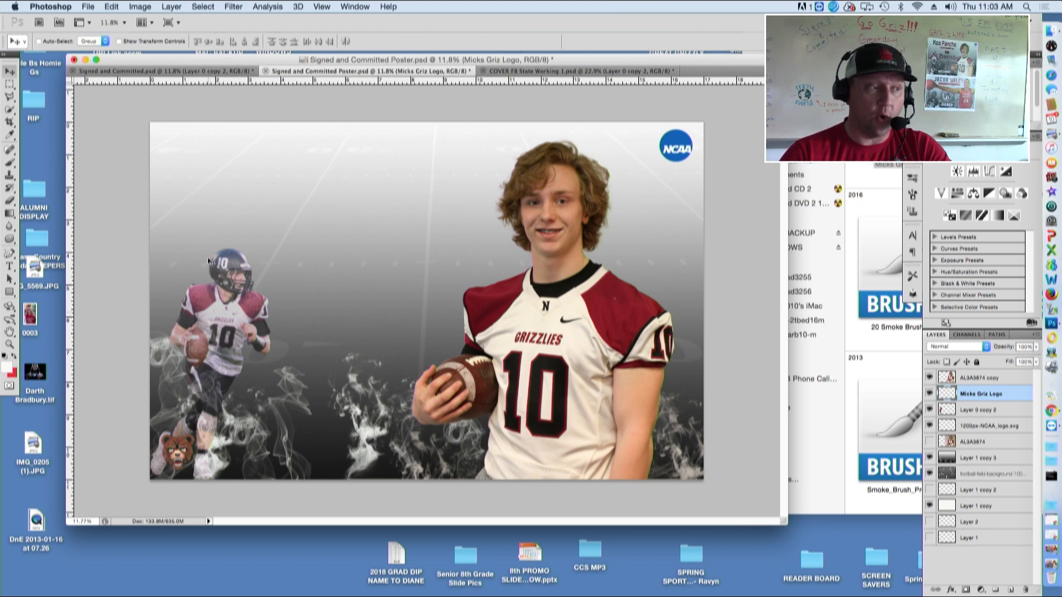
{"action": "left_click", "coordinate": [215, 72]}
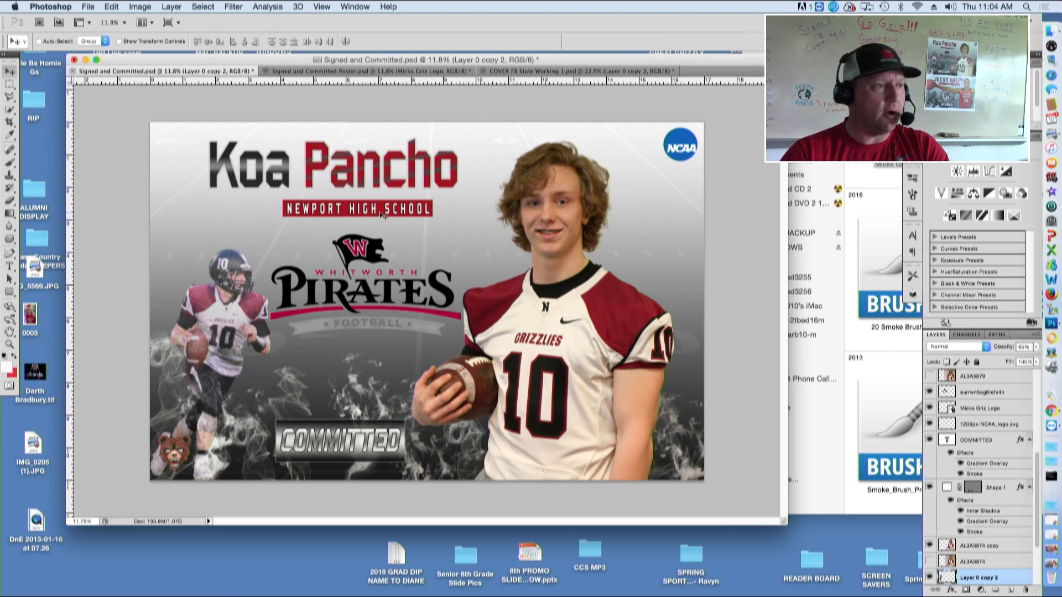
{"action": "left_click", "coordinate": [363, 71]}
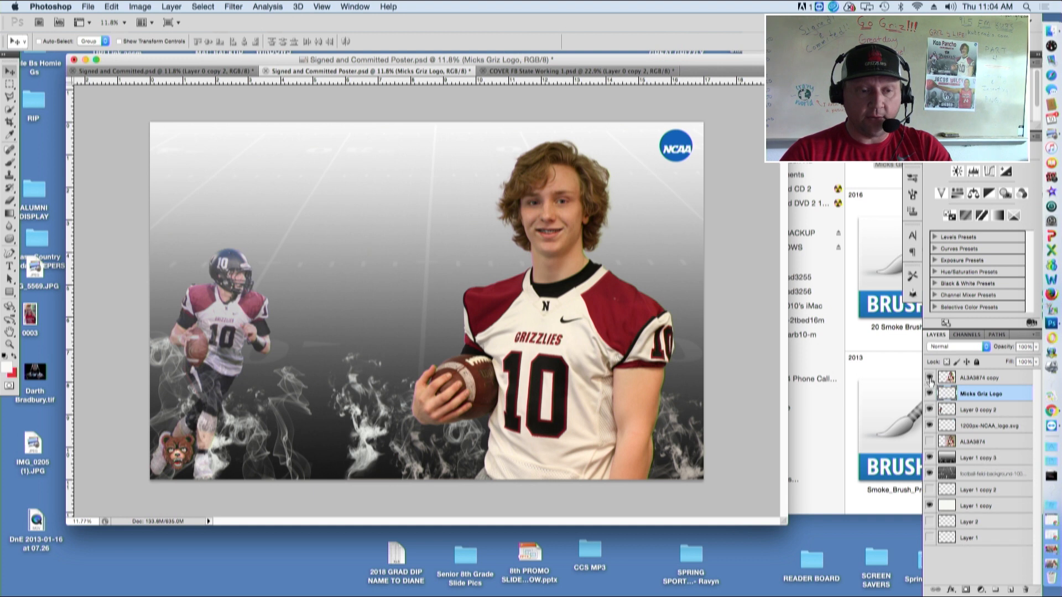
Hide the AL3A3874 copy, Micks Griz Logo, Layer 0 copy 2 and NCAA logo layers, and show the original AL3A3874 photo.
{"action": "left_click", "coordinate": [930, 378]}
{"action": "left_click", "coordinate": [930, 393]}
{"action": "left_click", "coordinate": [929, 410]}
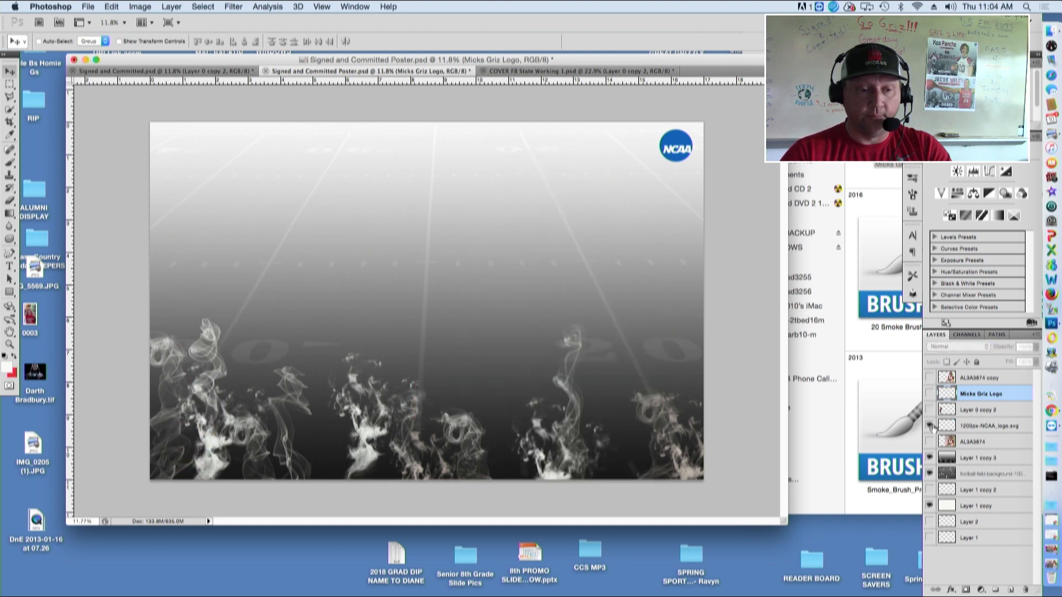
{"action": "left_click", "coordinate": [929, 426]}
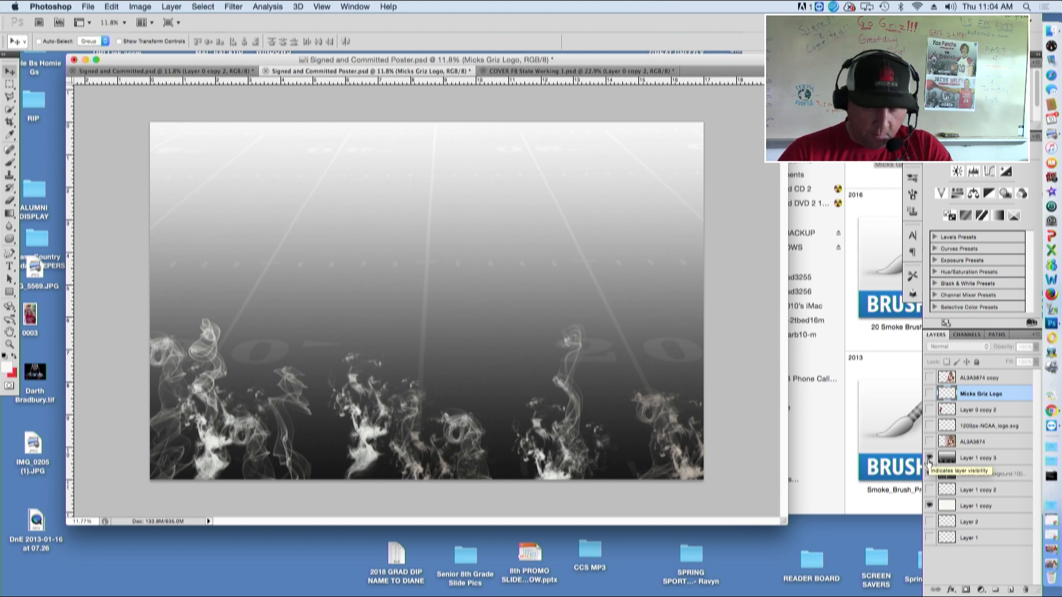
{"action": "left_click", "coordinate": [929, 442]}
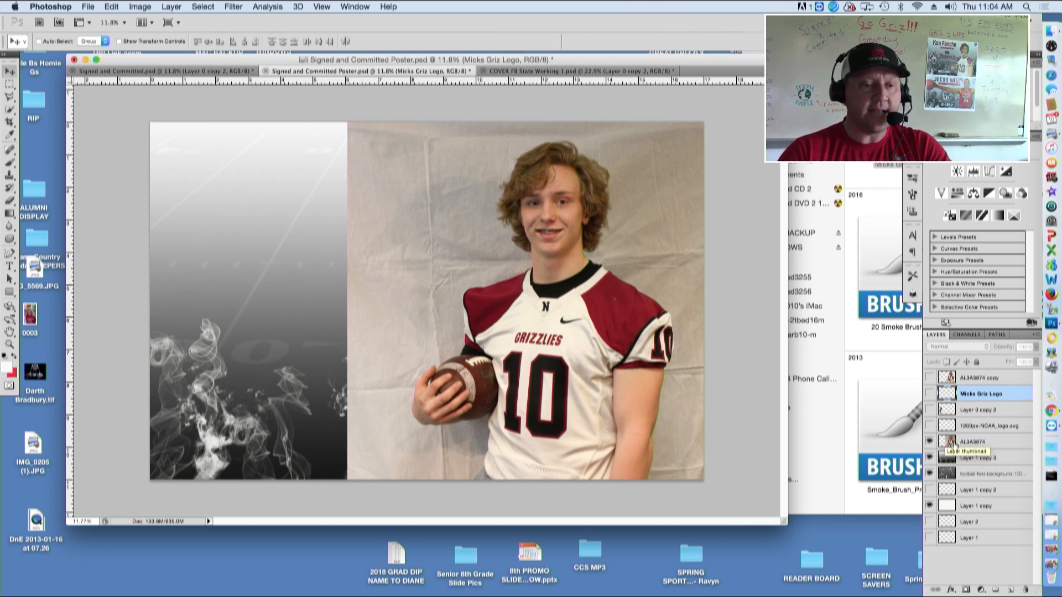
Show the AL3A3874 copy, Micks Griz Logo, Layer 0 copy 2 and NCAA logo layers again, and hide the original AL3A3874 photo.
{"action": "left_click", "coordinate": [929, 378]}
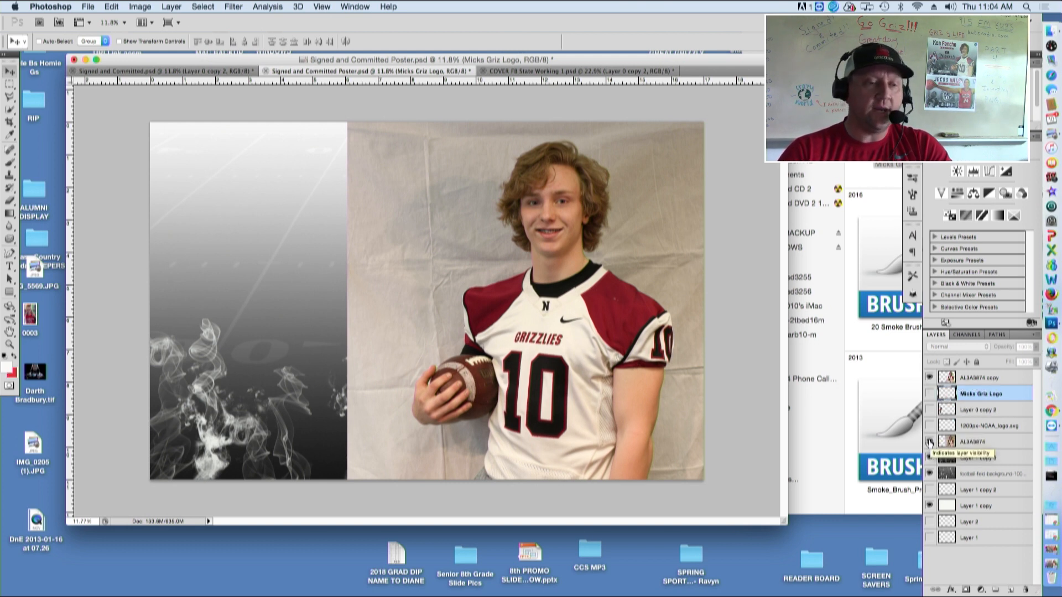
{"action": "left_click", "coordinate": [929, 442]}
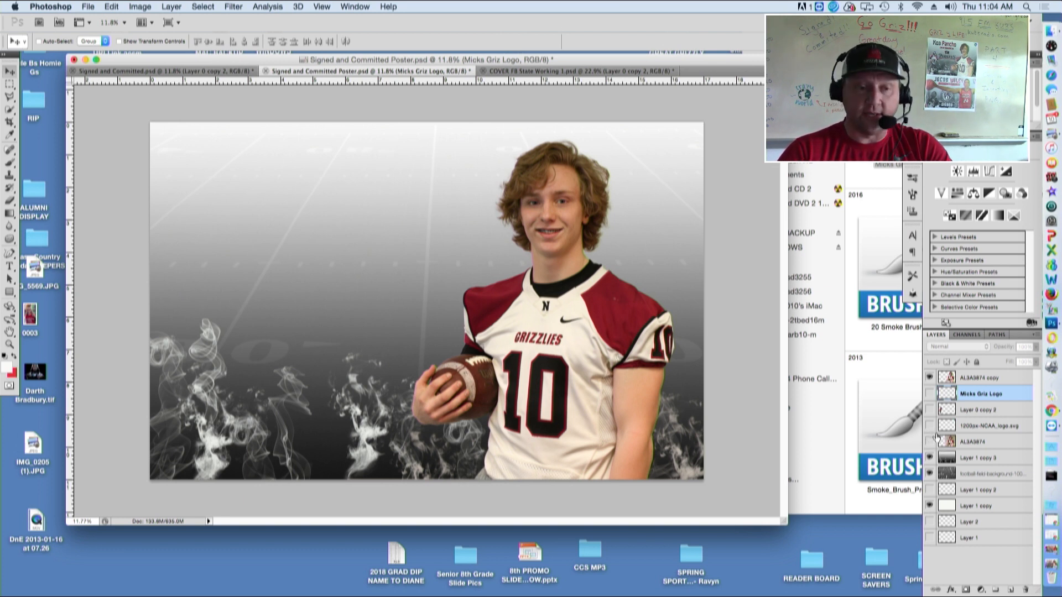
{"action": "left_click", "coordinate": [929, 394]}
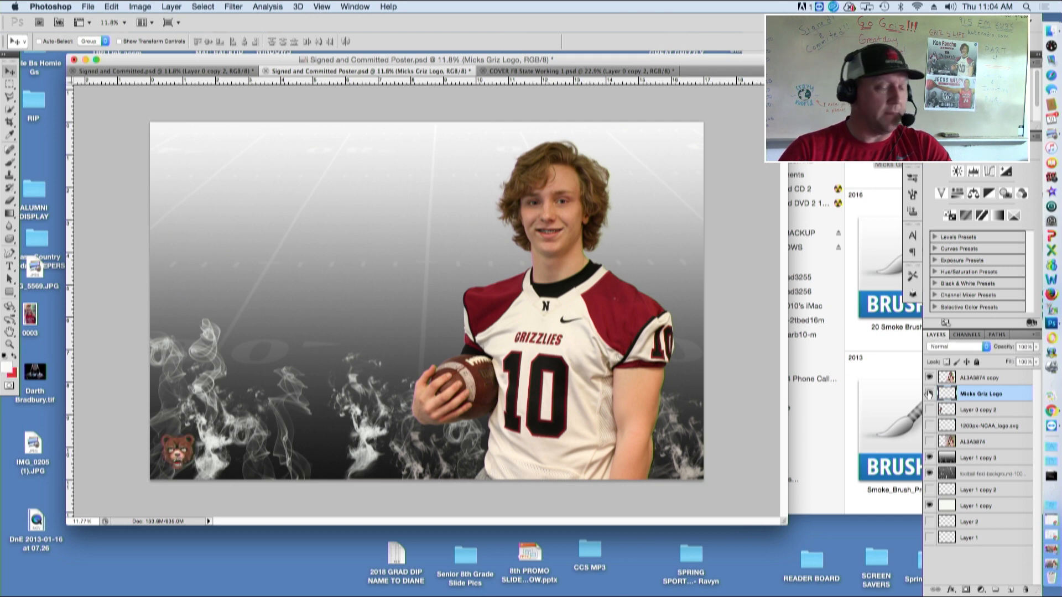
{"action": "left_click", "coordinate": [930, 409]}
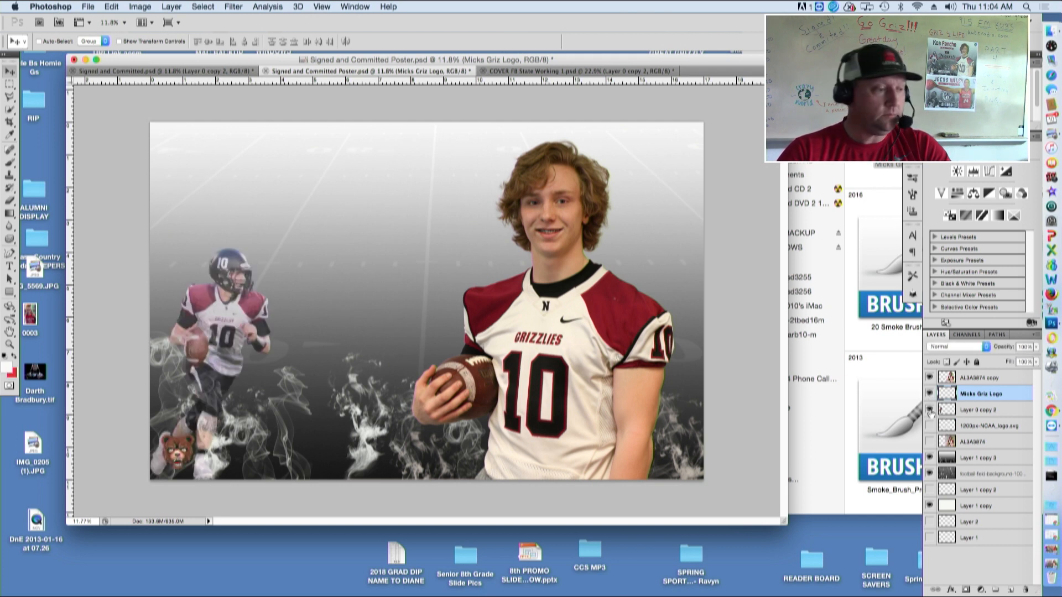
{"action": "left_click", "coordinate": [930, 426]}
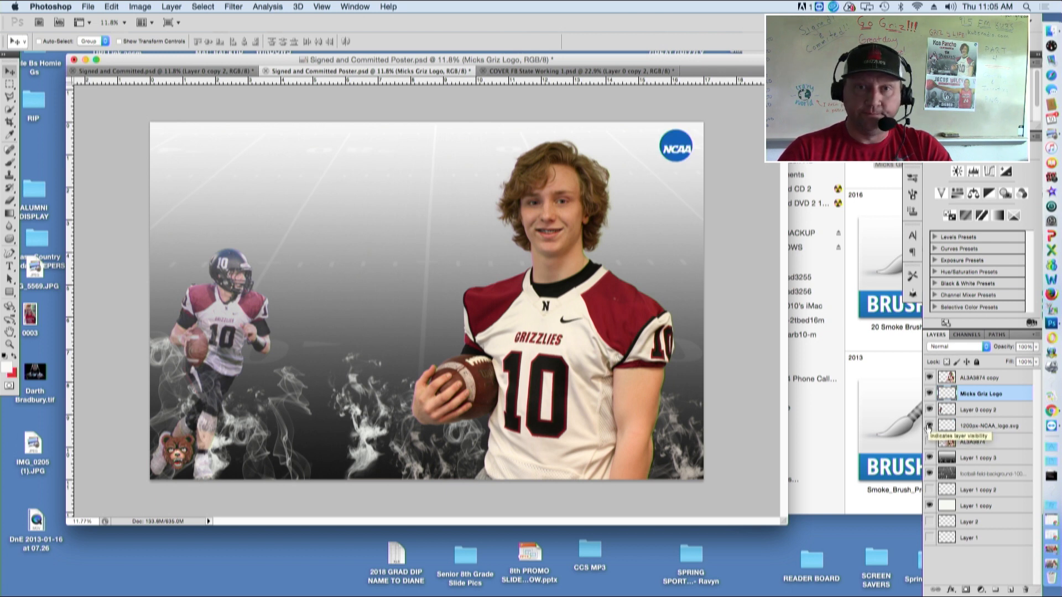